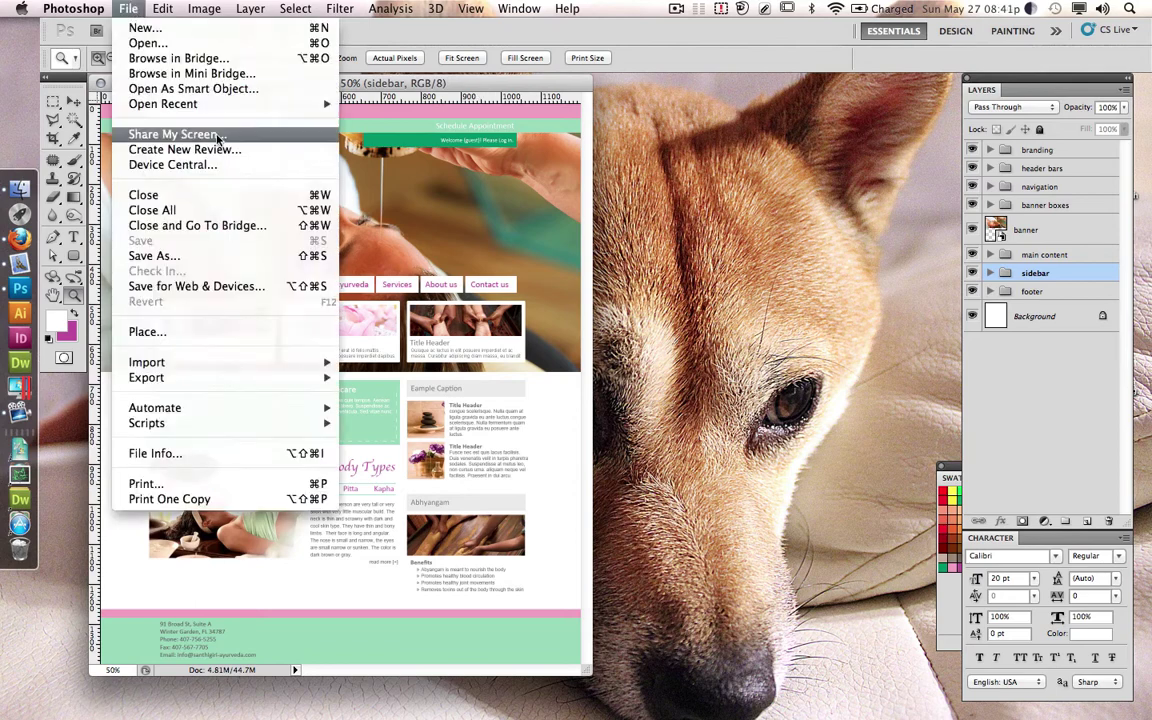
Step: Save the mockup as santhigiri2-inside.psd and select the banner, navigation and banner boxes layers
left_click(152, 257)
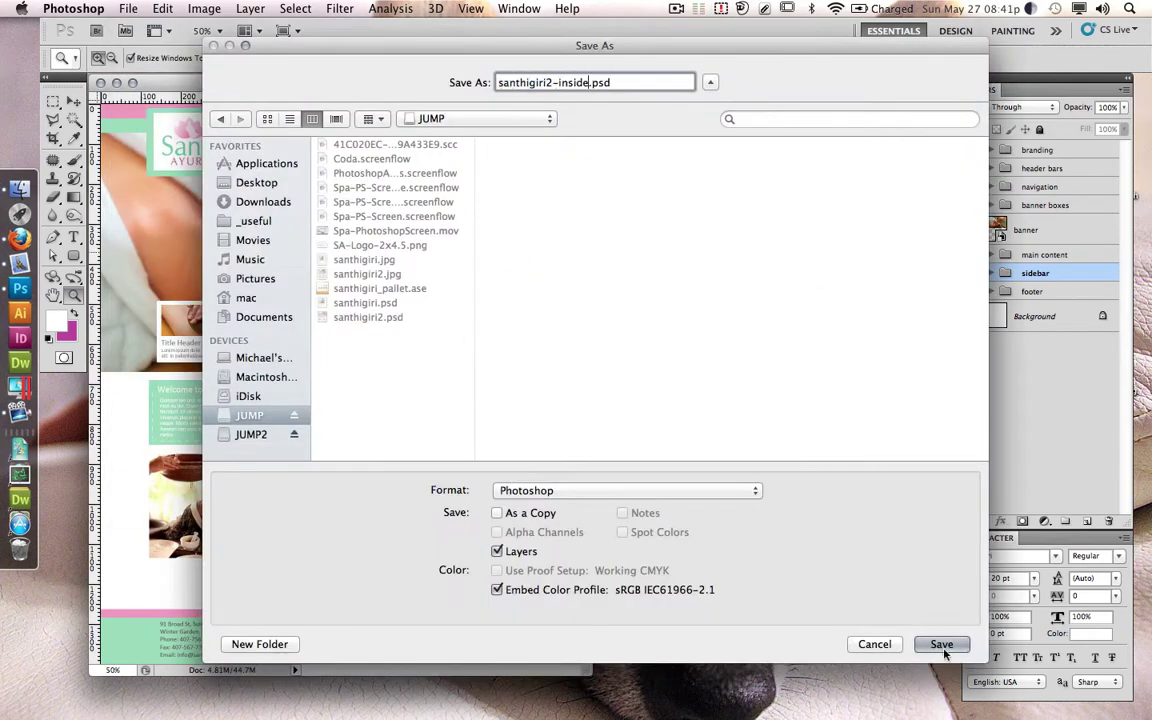
left_click(942, 645)
left_click_drag(584, 673, 699, 704)
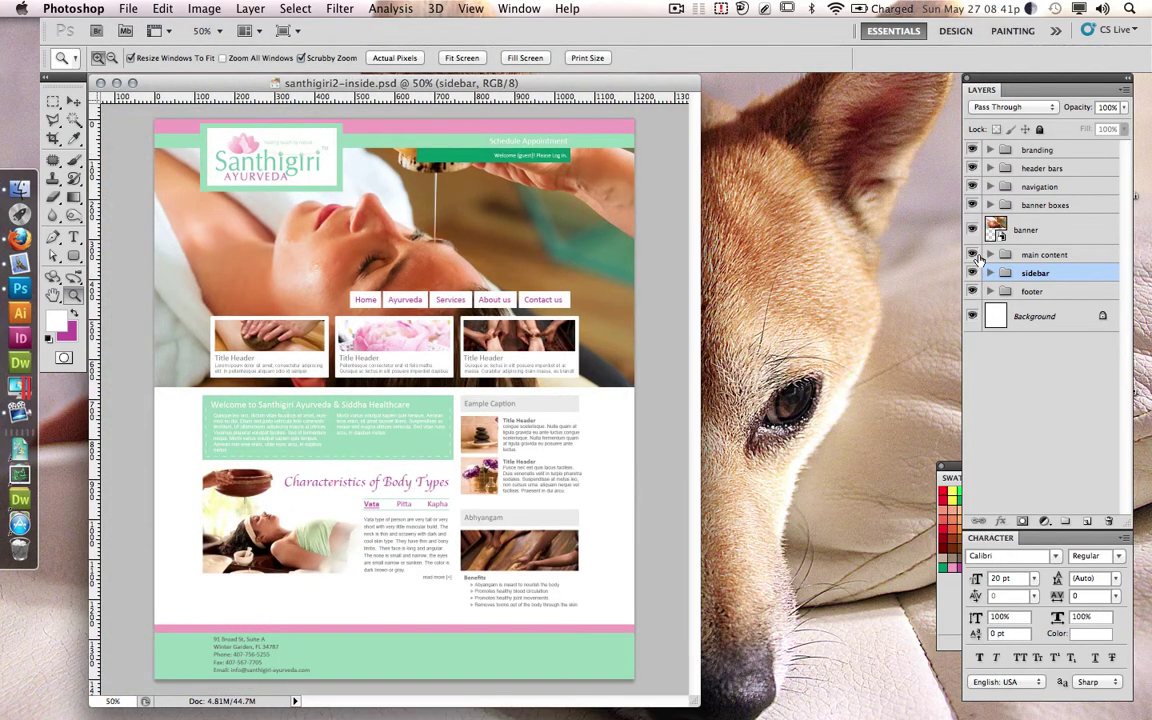
left_click(1010, 229)
left_click(1070, 188, "shift")
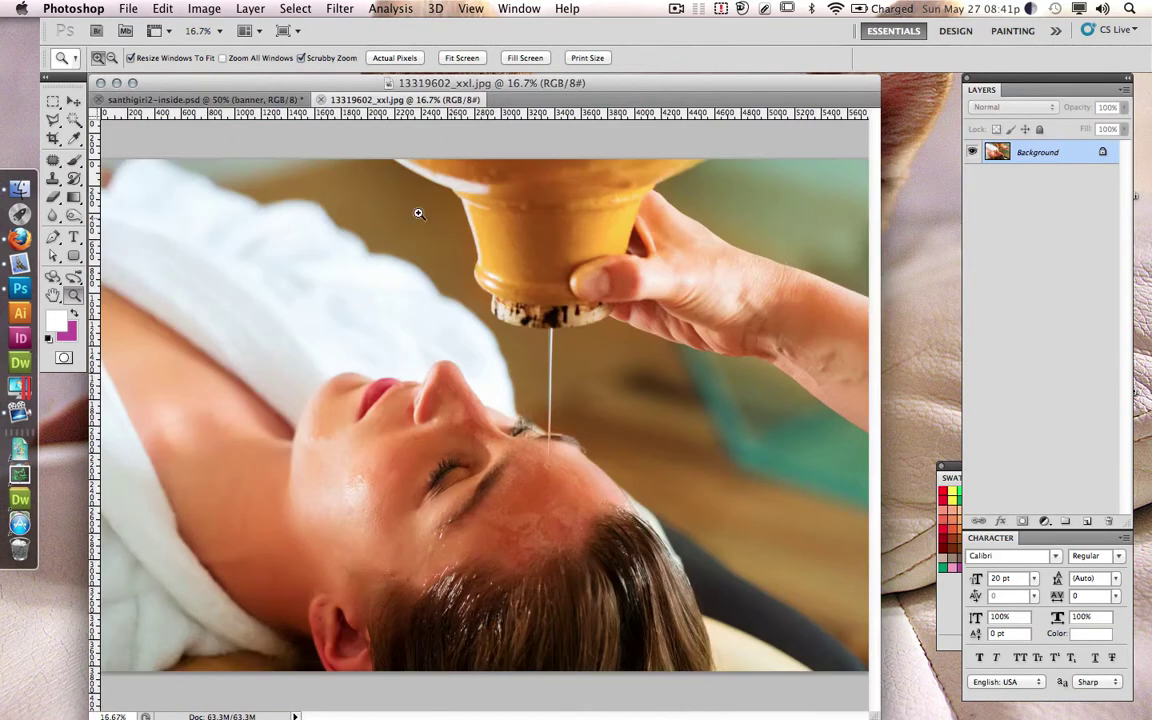
Step: Place the foot-massage photo 10182361_xxl.jpg from spa_images over the banner image
left_click(128, 8)
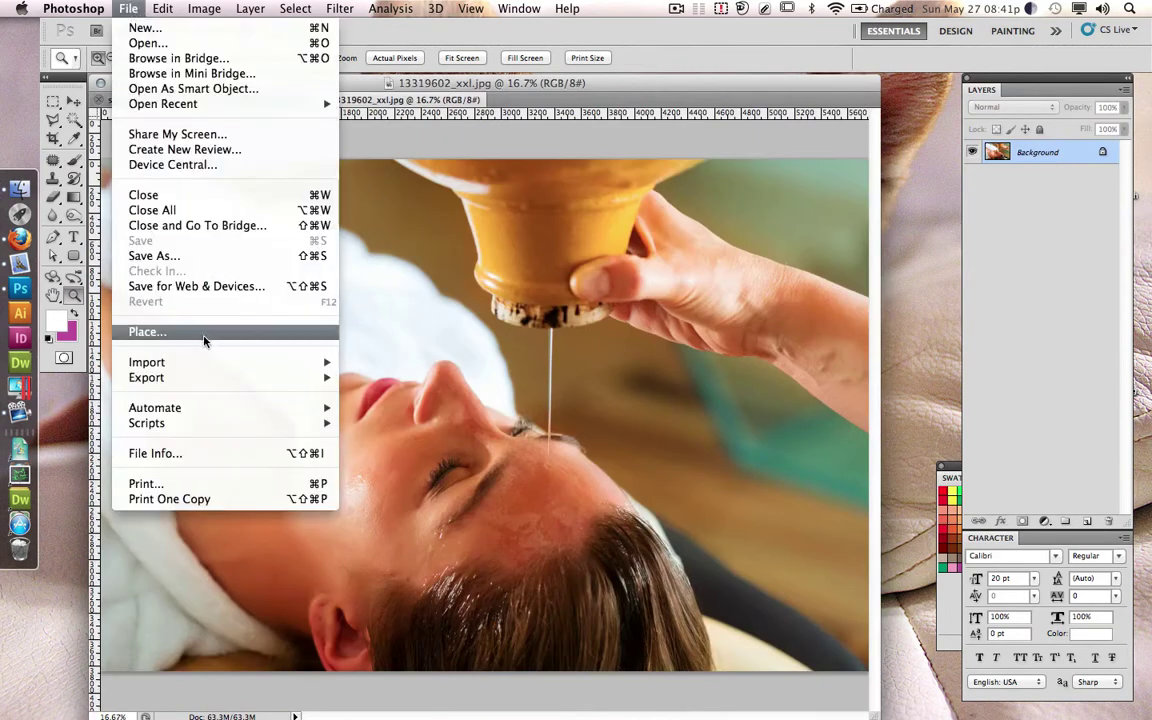
left_click(205, 329)
left_click(219, 188)
left_click(222, 149)
left_click(326, 198)
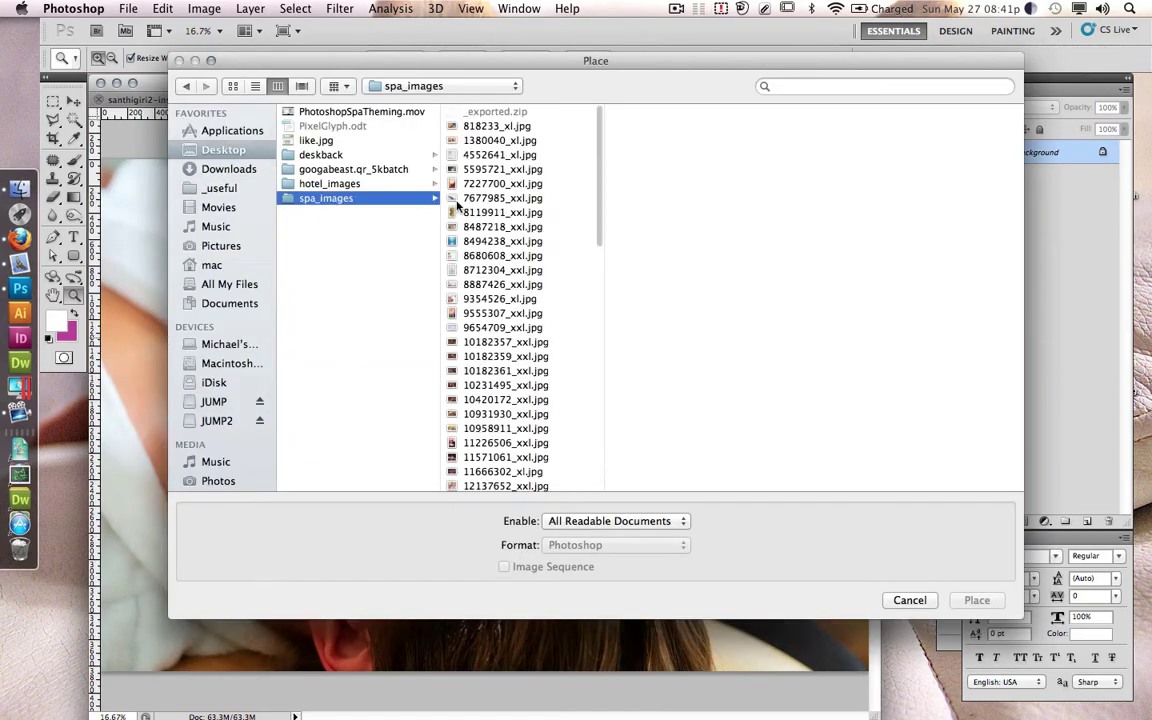
left_click(485, 212)
left_click(301, 86)
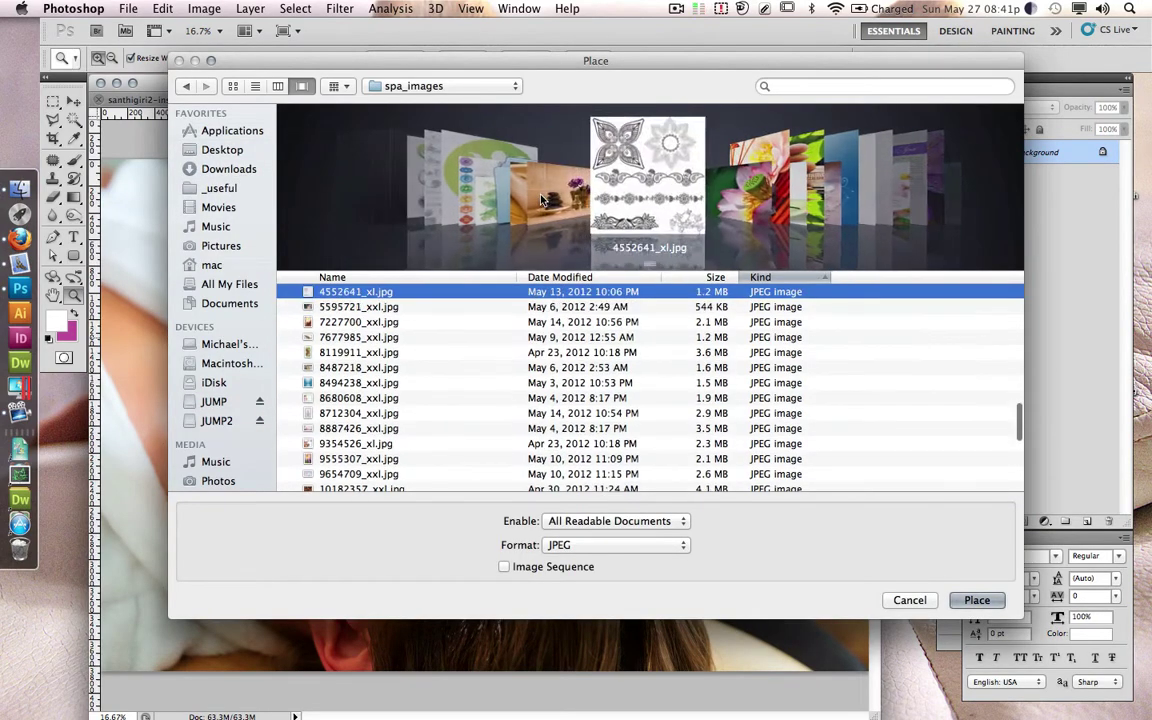
left_click(690, 197)
left_click(977, 600)
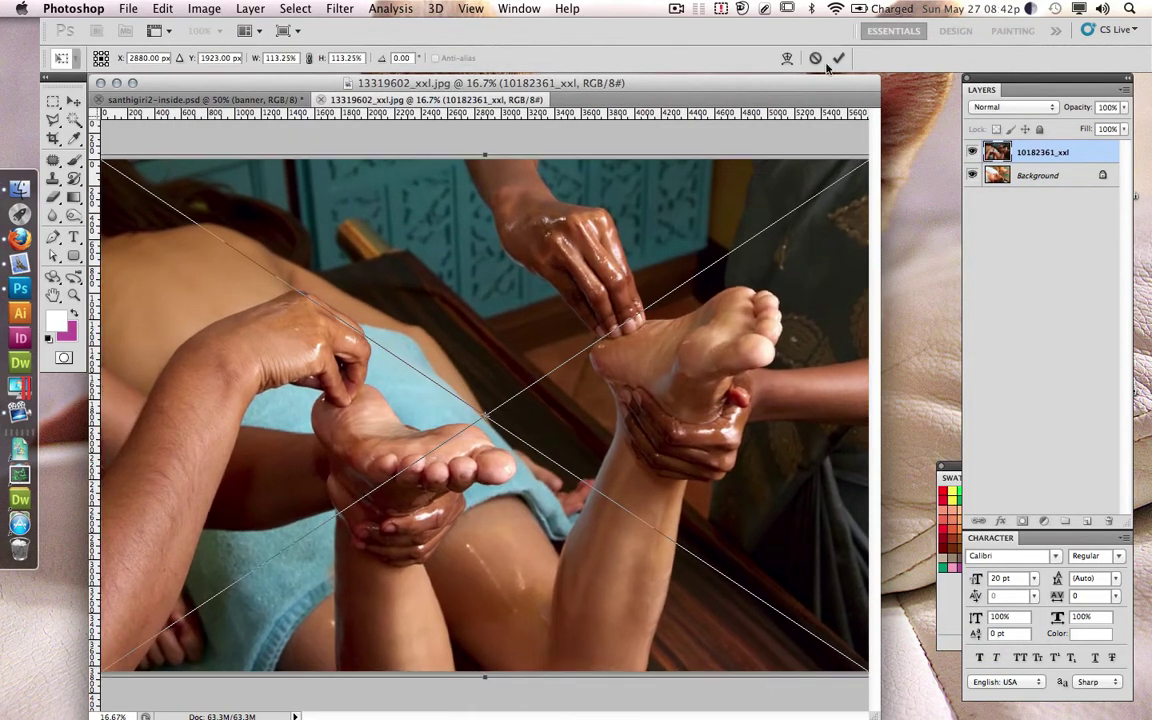
left_click(837, 57)
Step: Close the banner photo document without saving it
left_click(322, 100)
left_click(725, 260)
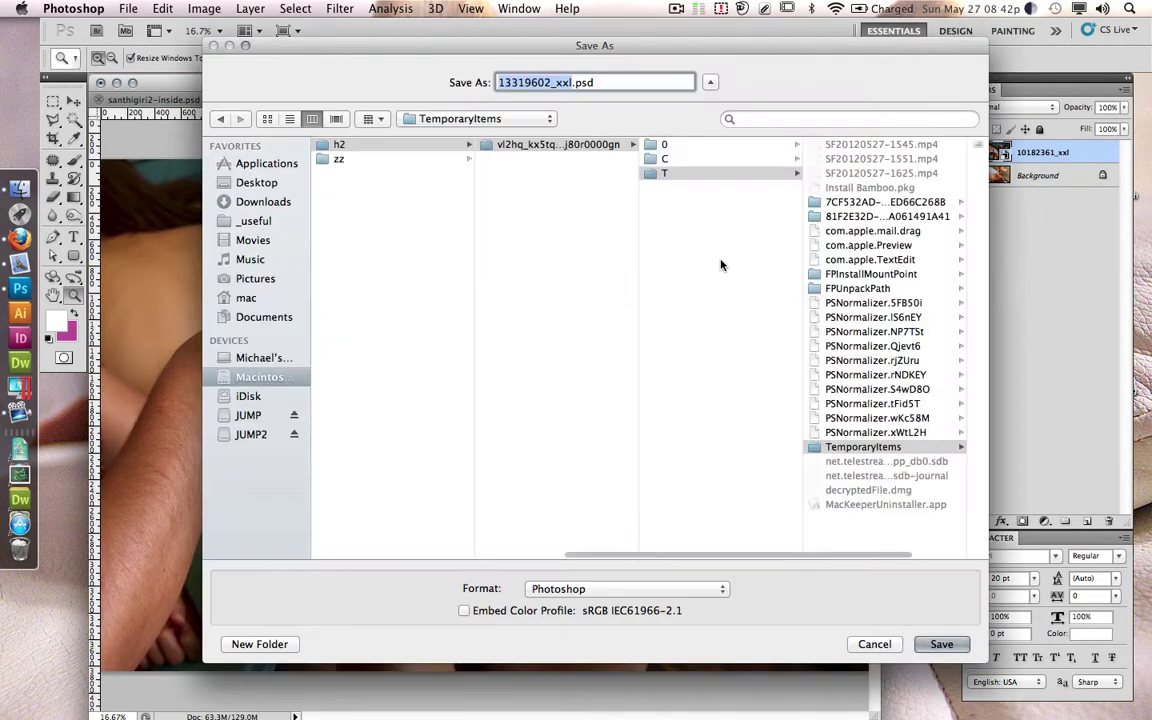
key("Escape")
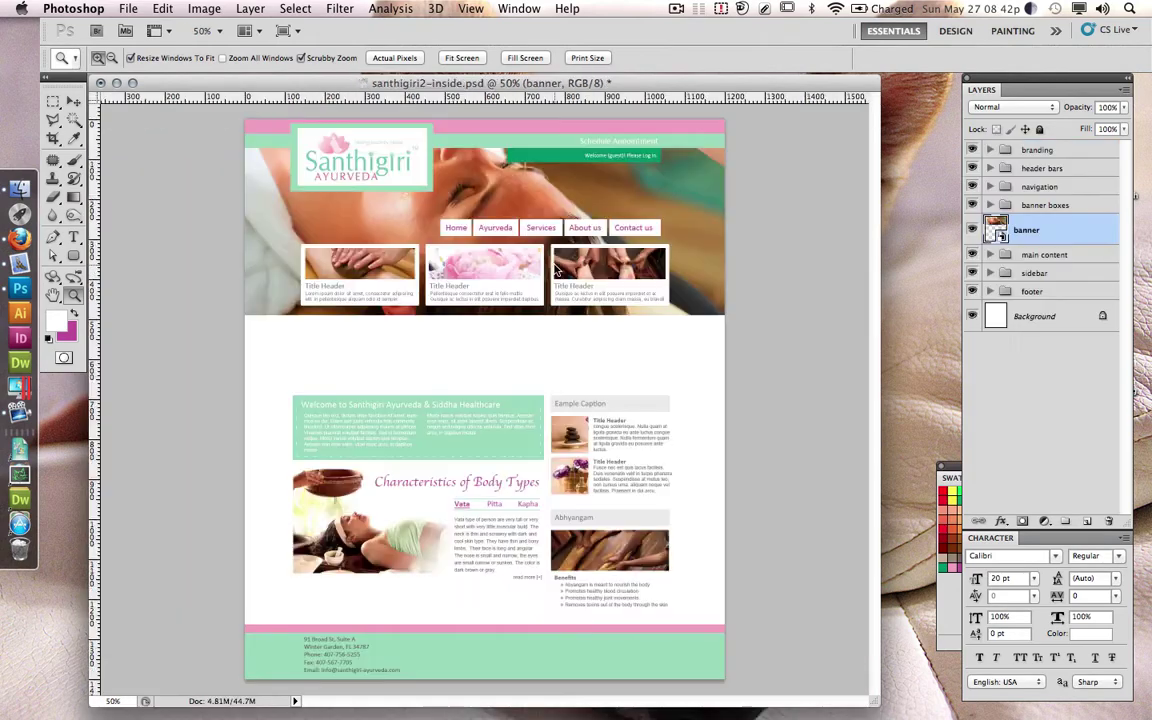
Step: Open the banner smart object's contents and place 12137652_xxl.jpg from spa_images into it
right_click(1050, 228)
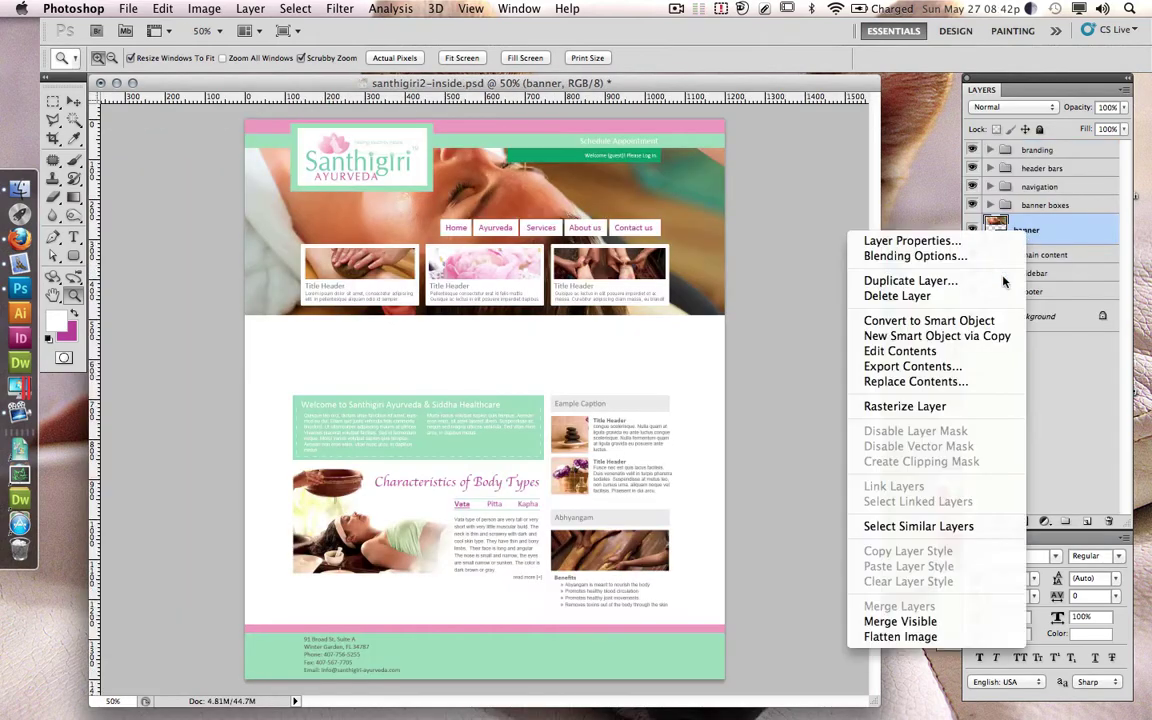
left_click(940, 352)
left_click(128, 8)
left_click(150, 330)
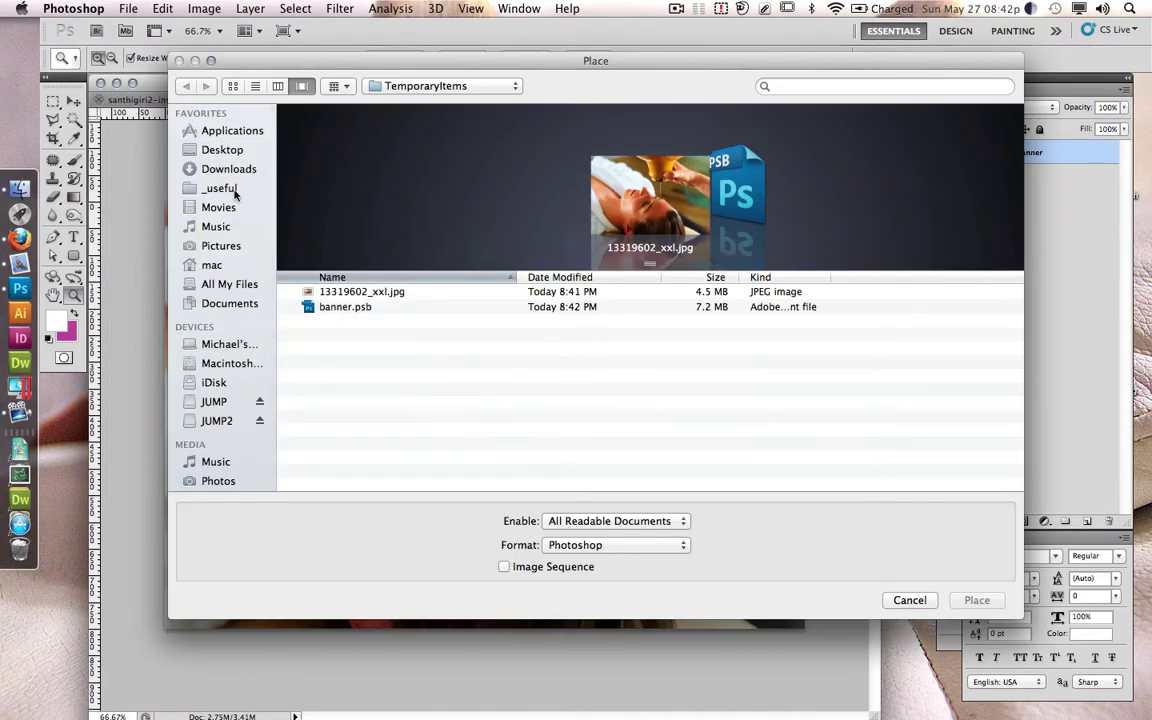
left_click(228, 112)
double_click(355, 458)
scroll(657, 197, "down", 5)
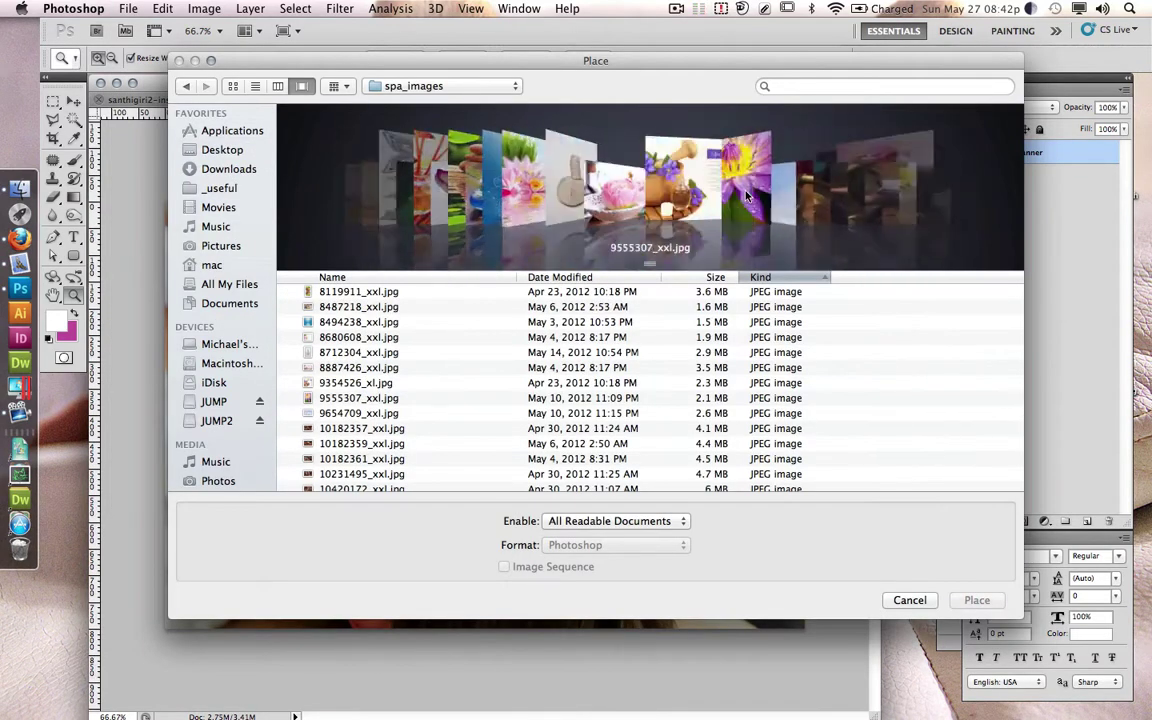
scroll(657, 197, "down", 5)
scroll(657, 197, "down", 3)
scroll(657, 197, "down", 4)
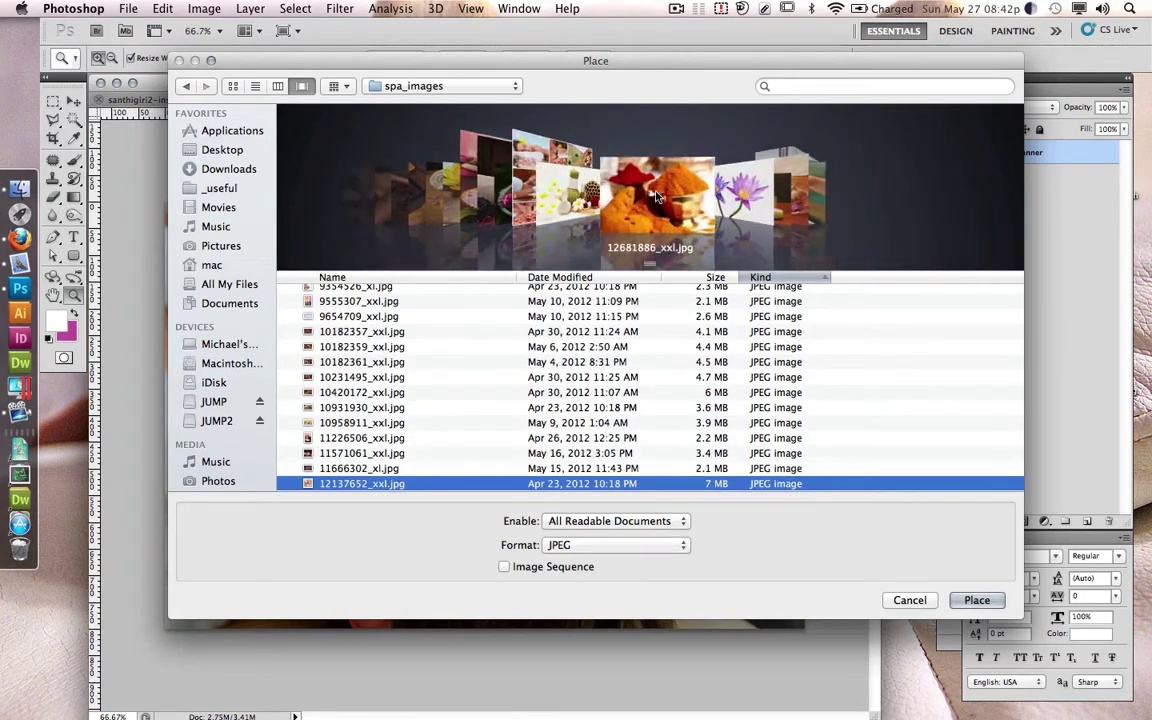
scroll(657, 197, "down", 1)
key("Return")
Step: Enlarge the placed massage photo to fill the banner and commit it
left_click_drag(699, 632, 736, 406)
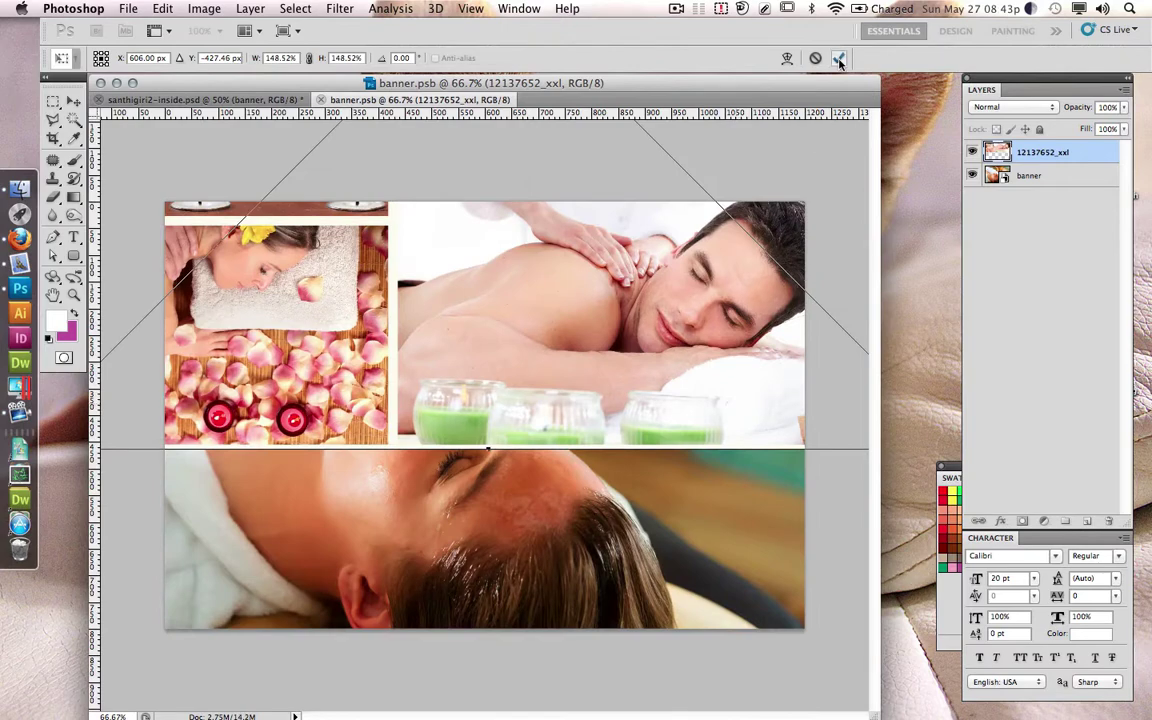
key("f")
mouse_move(946, 458)
left_mouse_down()
mouse_move(619, 284)
mouse_move(761, 247)
left_mouse_up()
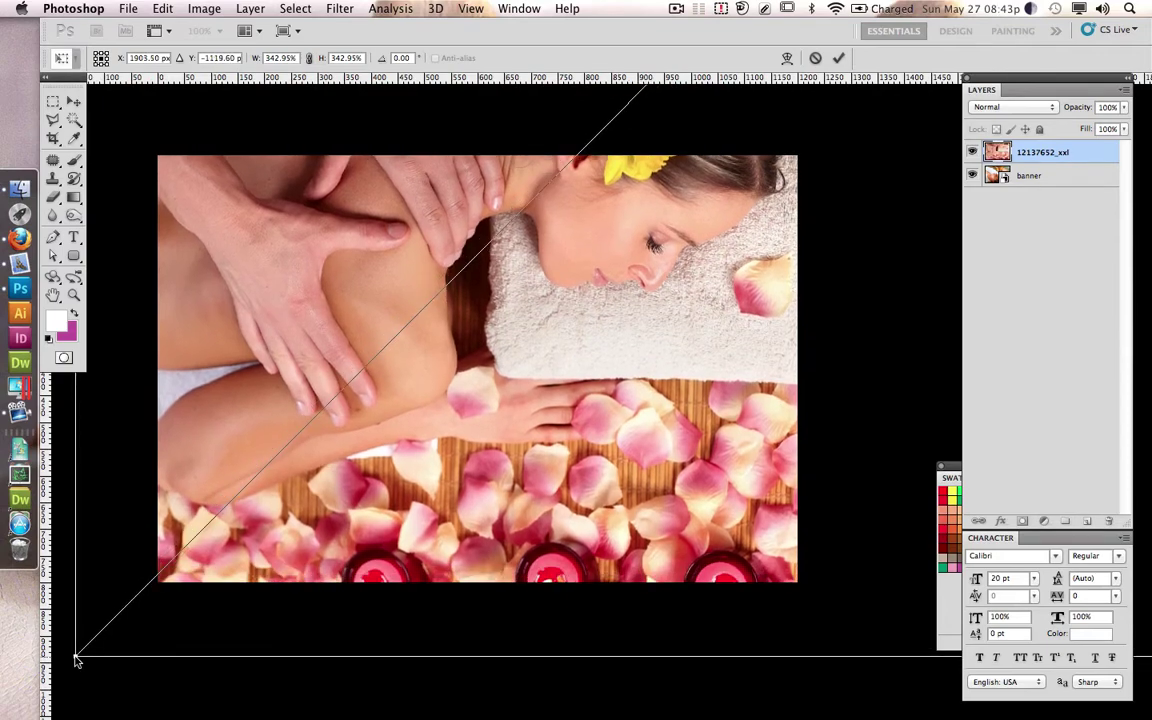
left_click_drag(70, 595, 390, 553)
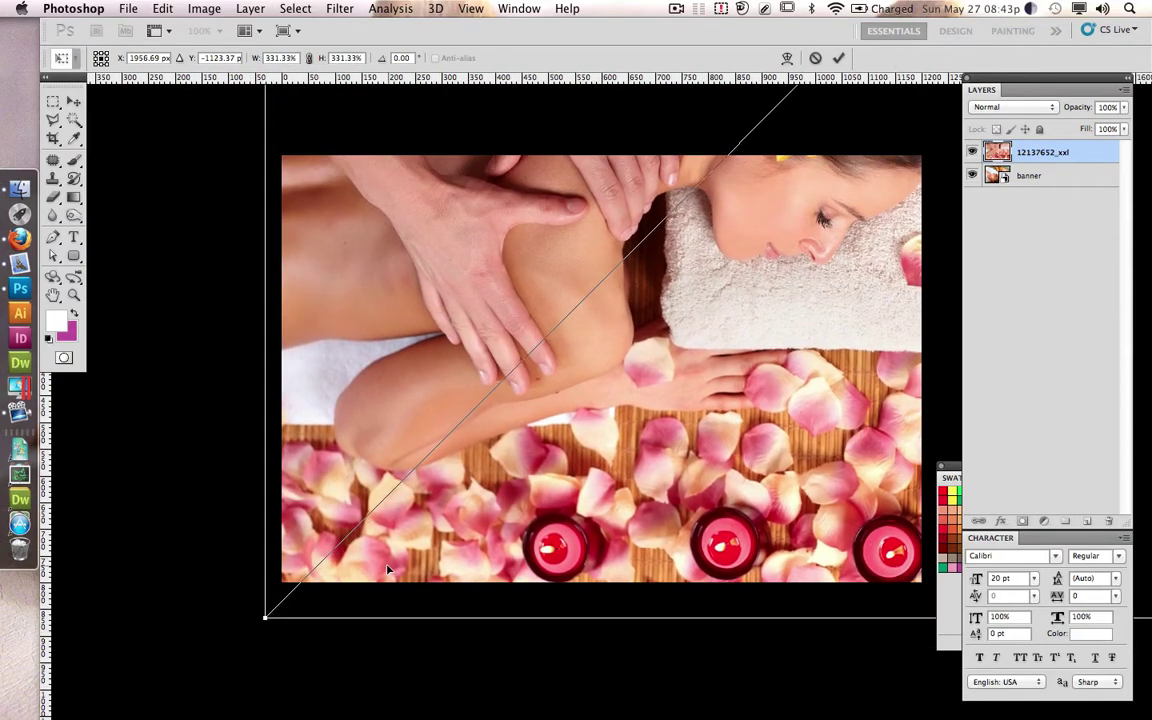
key("Return")
key("z")
key("f")
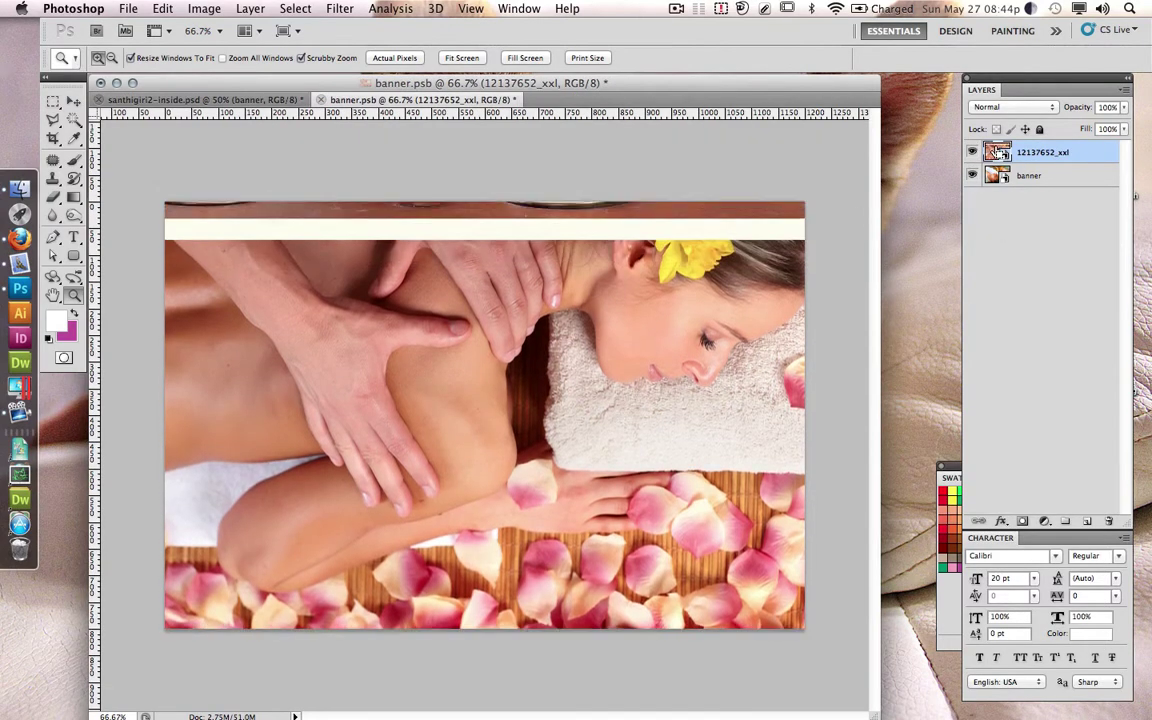
Step: Return to the santhigiri2-inside mockup to view the updated banner
left_click(250, 100)
left_click(420, 100)
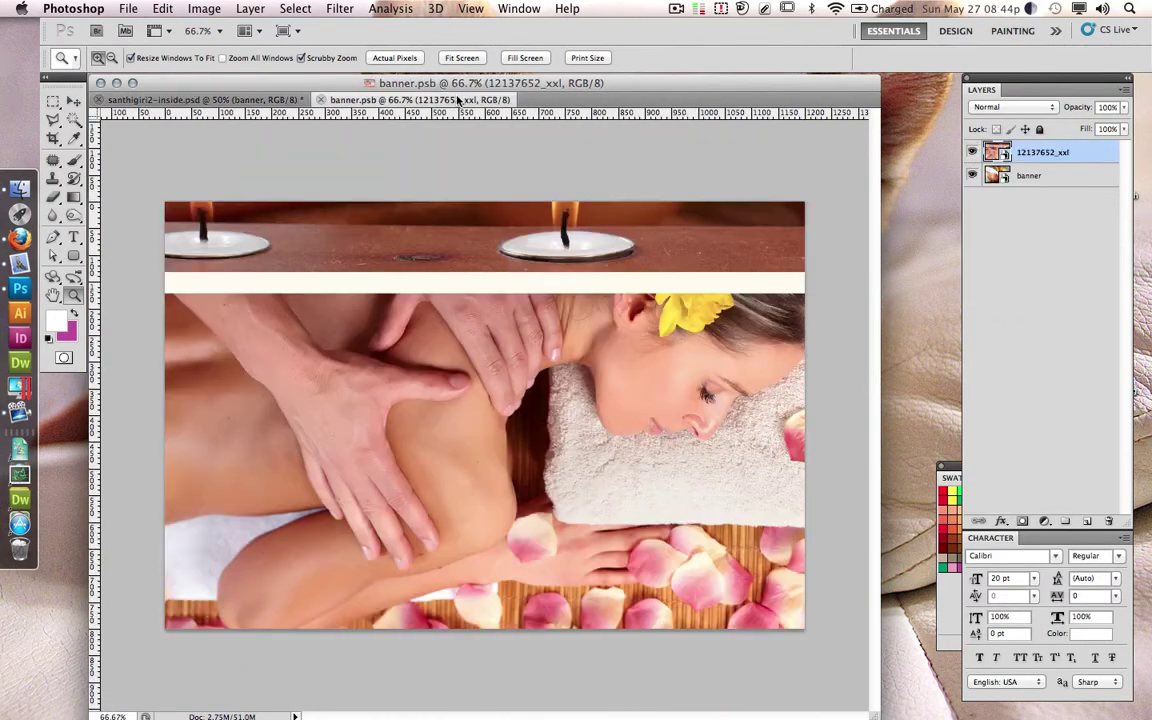
left_click(268, 103)
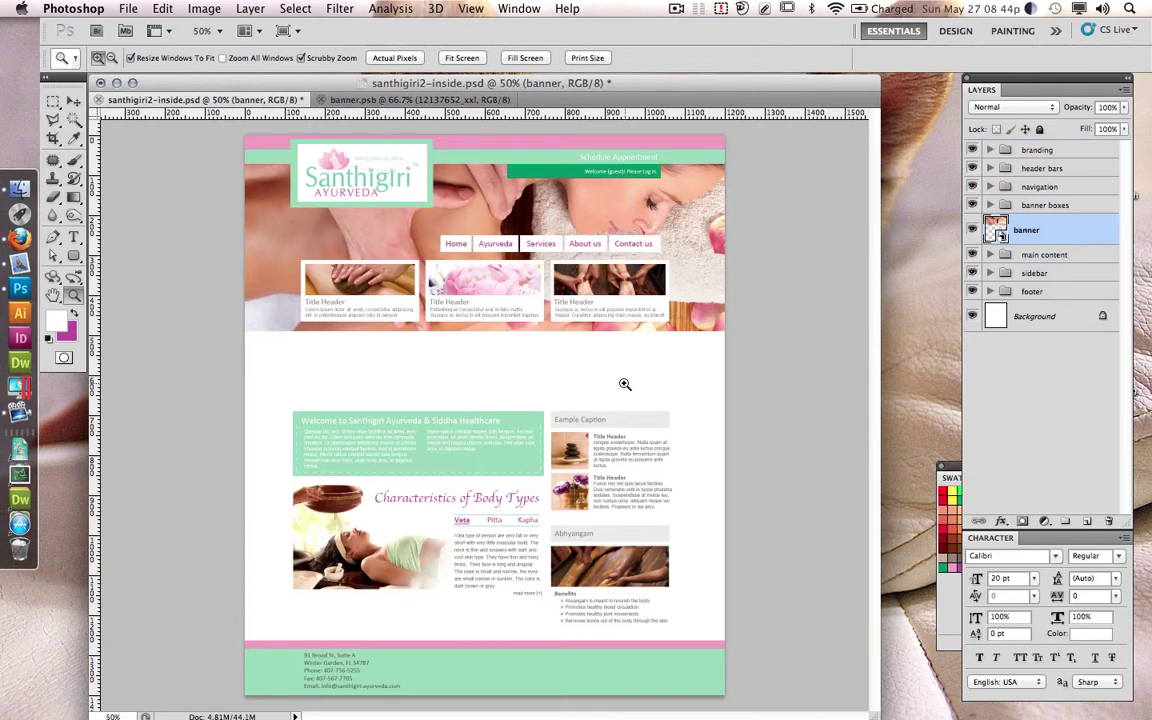
Step: Shift the main content, sidebar and footer groups up beneath the banner
left_click(1044, 254)
left_click(1032, 291, "shift")
key("shift+Up")
key("shift+Up")
key("shift+Up")
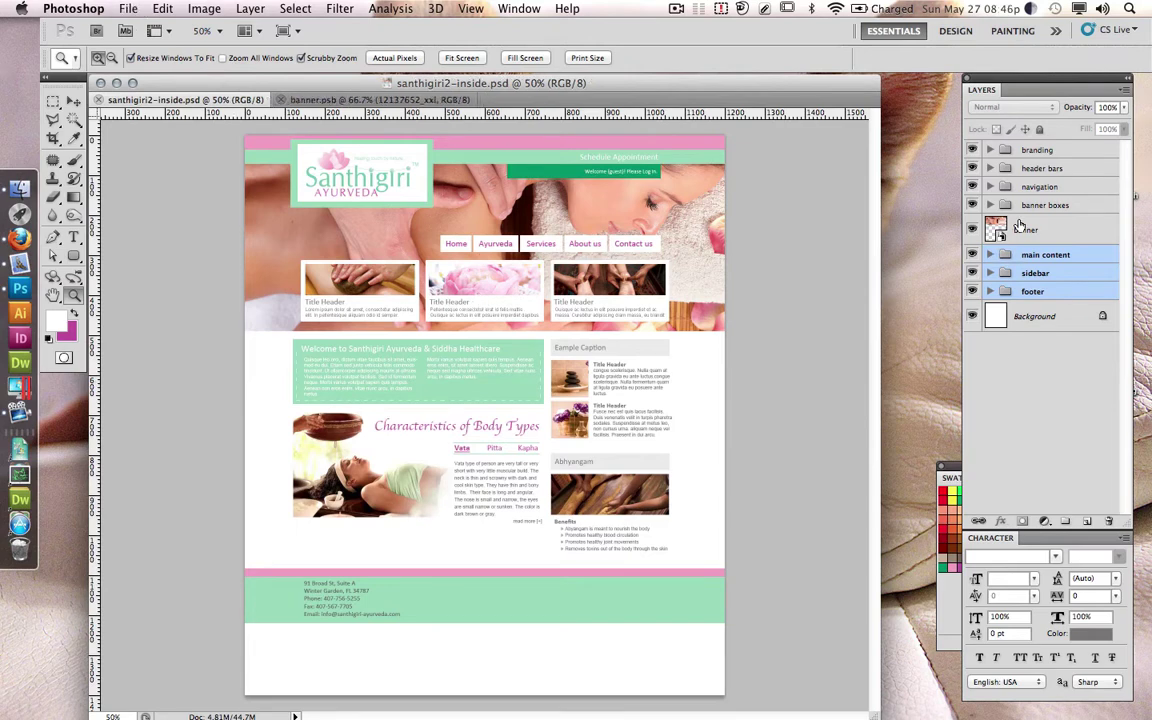
Step: Hide the banner boxes and nudge the navigation-through-footer layers into place
left_click(972, 205)
left_click(1045, 187)
key("shift+Down")
key("shift+Down")
key("shift+Down")
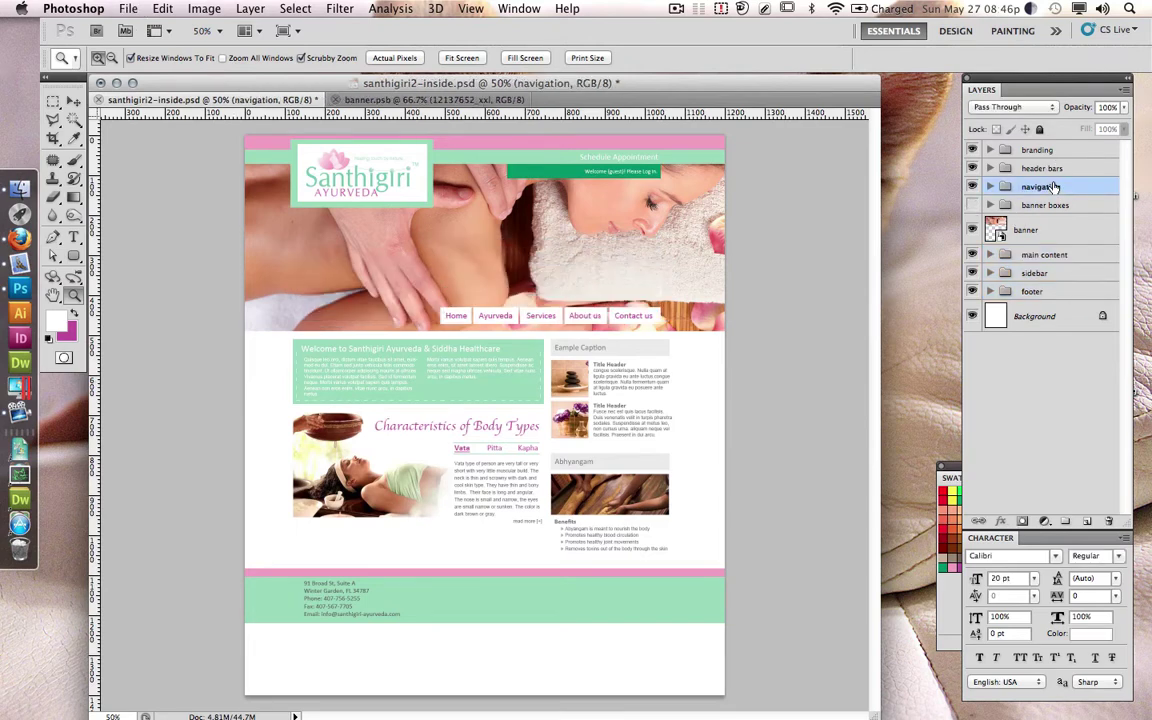
left_click(1037, 150)
left_click(1047, 291, "shift")
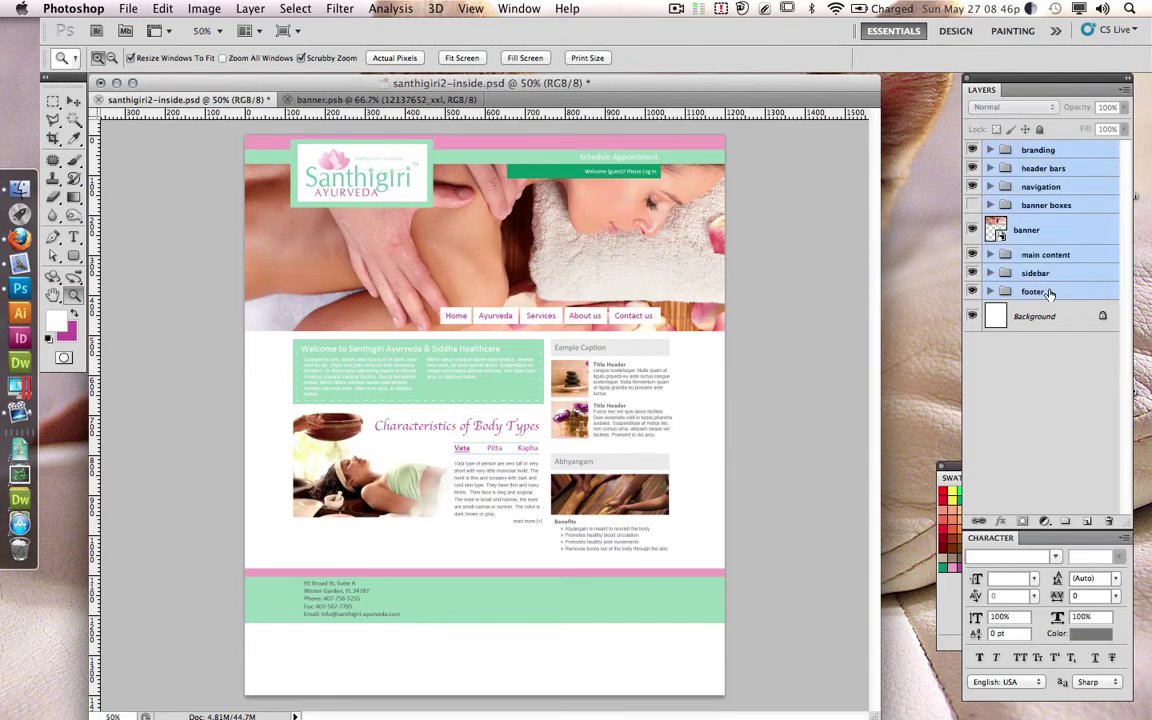
left_click(1041, 187)
left_click(1043, 291, "shift")
key("shift+Up")
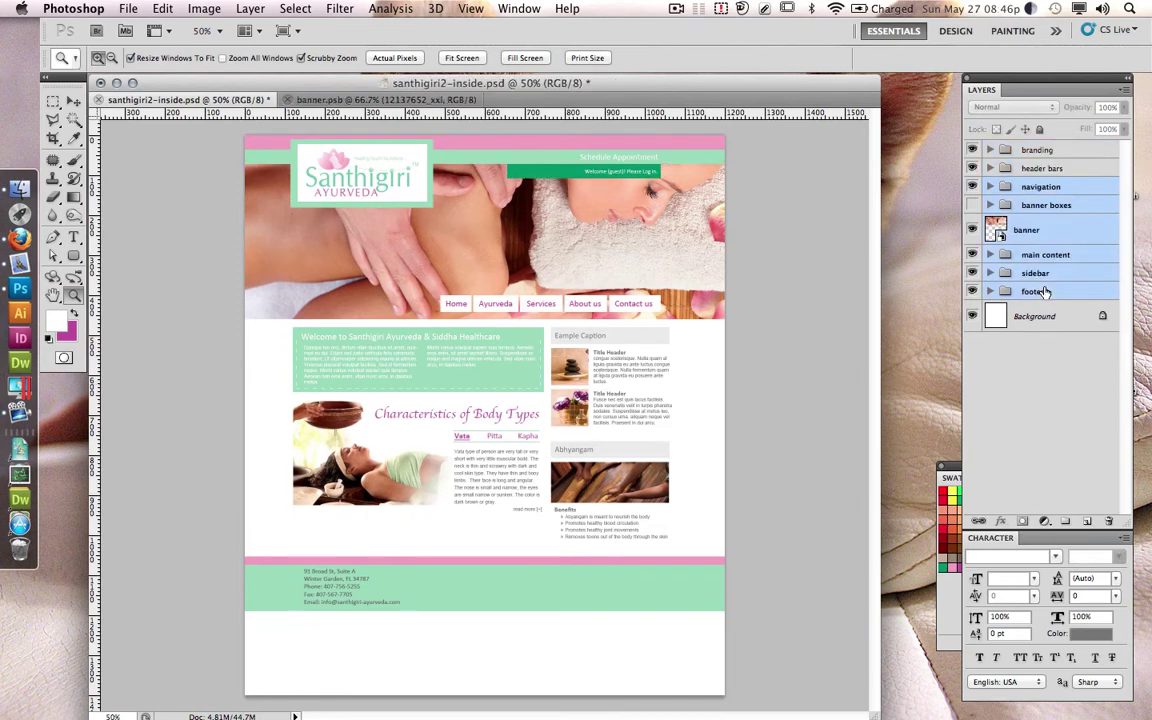
key("shift+Up")
key("shift+Up")
Step: Show the guides and hide the Characteristics of Body Types section
key("ctrl+semicolon")
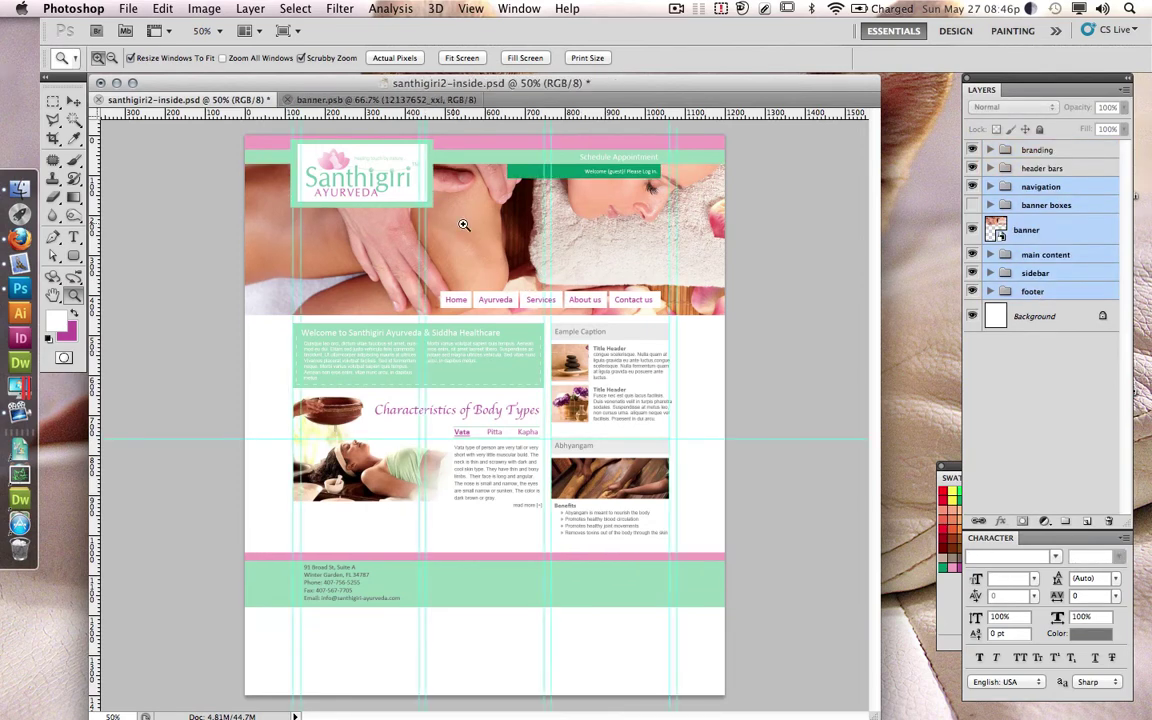
left_click(1030, 230)
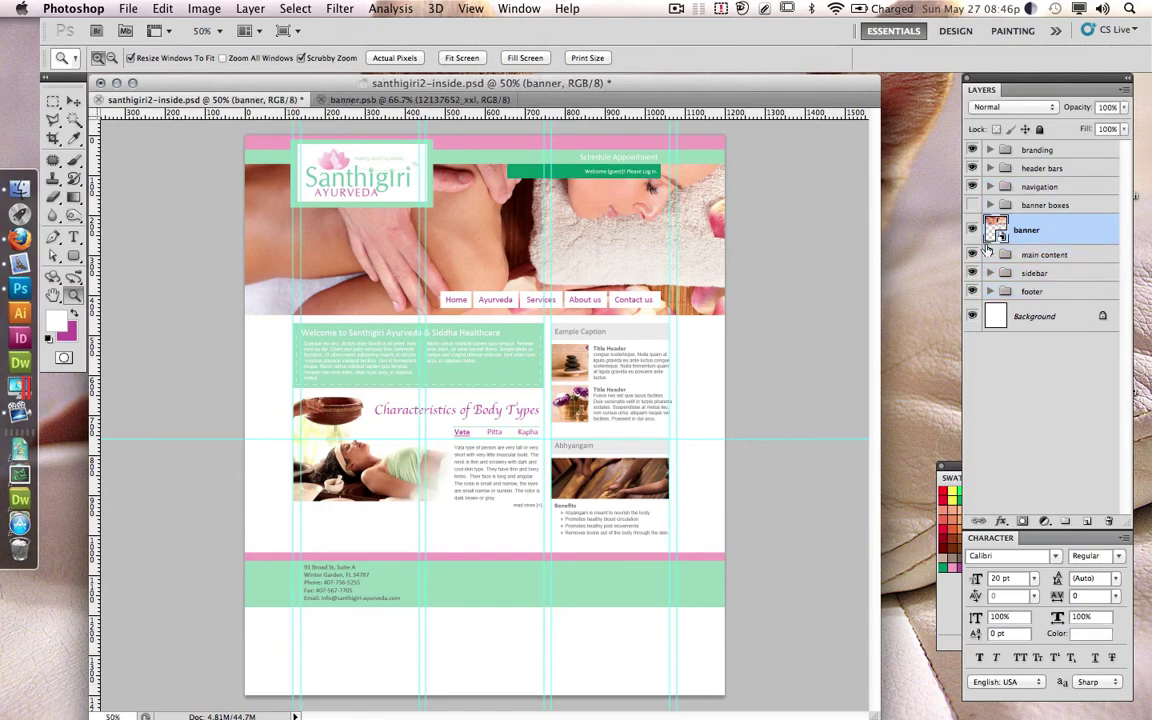
left_click(989, 254)
left_click(972, 273)
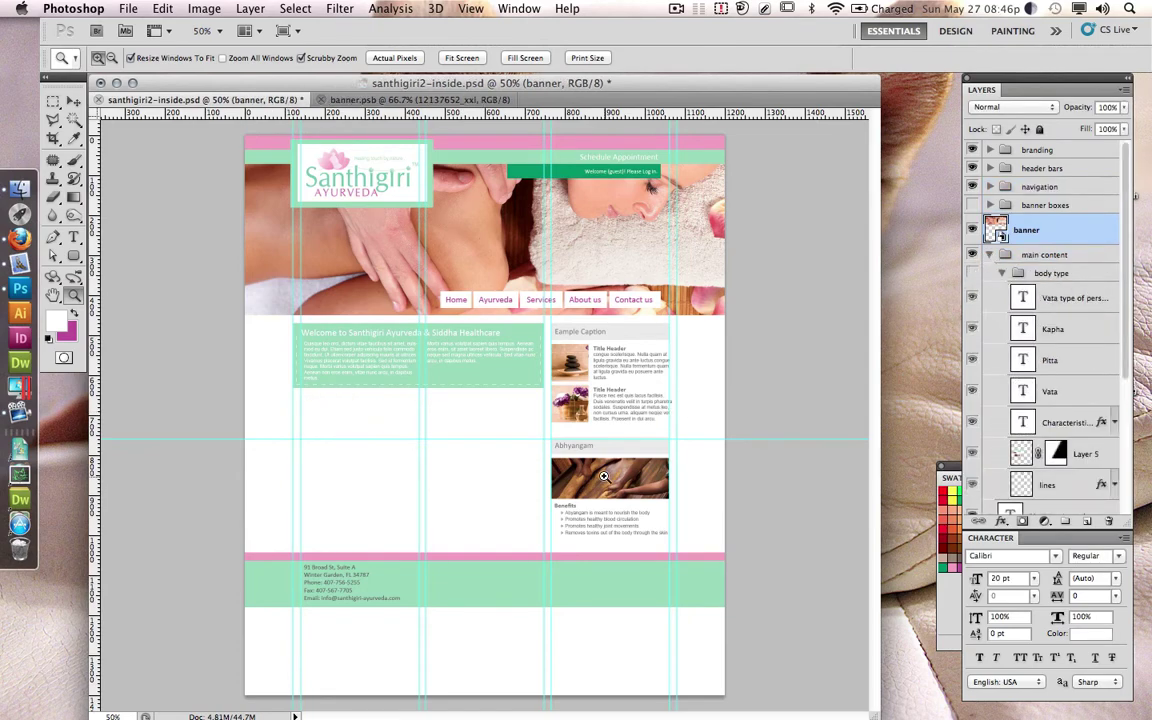
left_click(20, 237)
type("www.santhigiri-ayurveda.com")
key("Return")
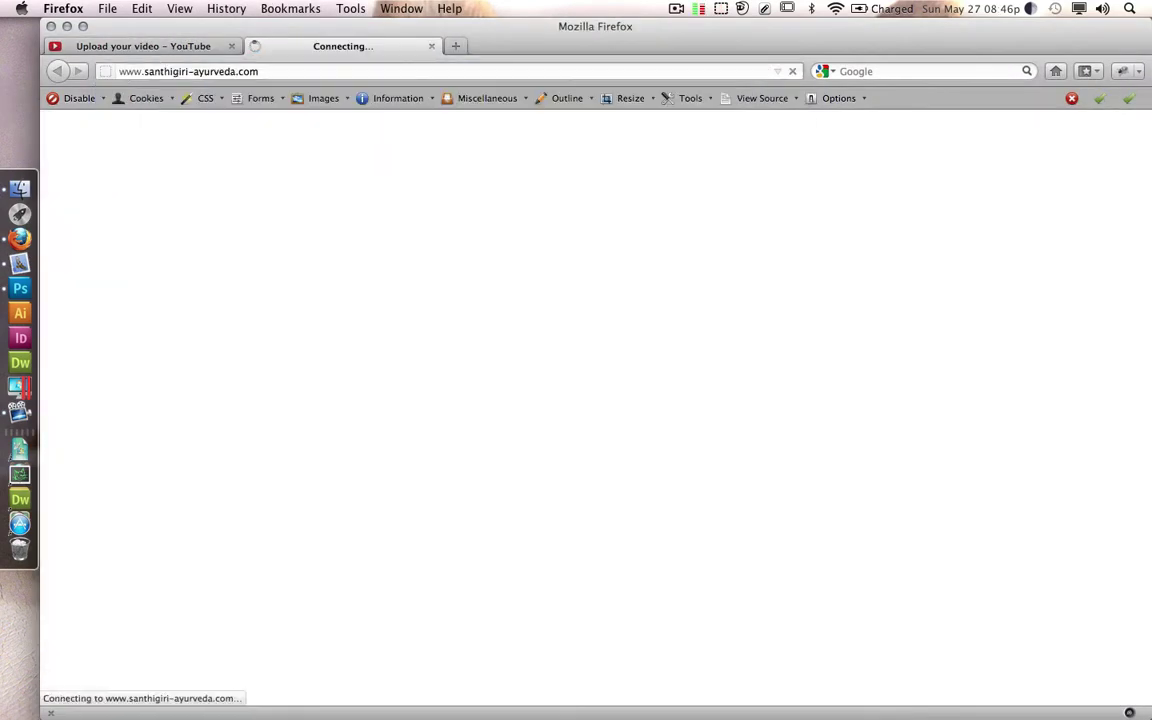
left_click(308, 249)
scroll(264, 315, "down", 5)
Step: Retitle the content box's Welcome heading to Ayurveda
left_click(24, 292)
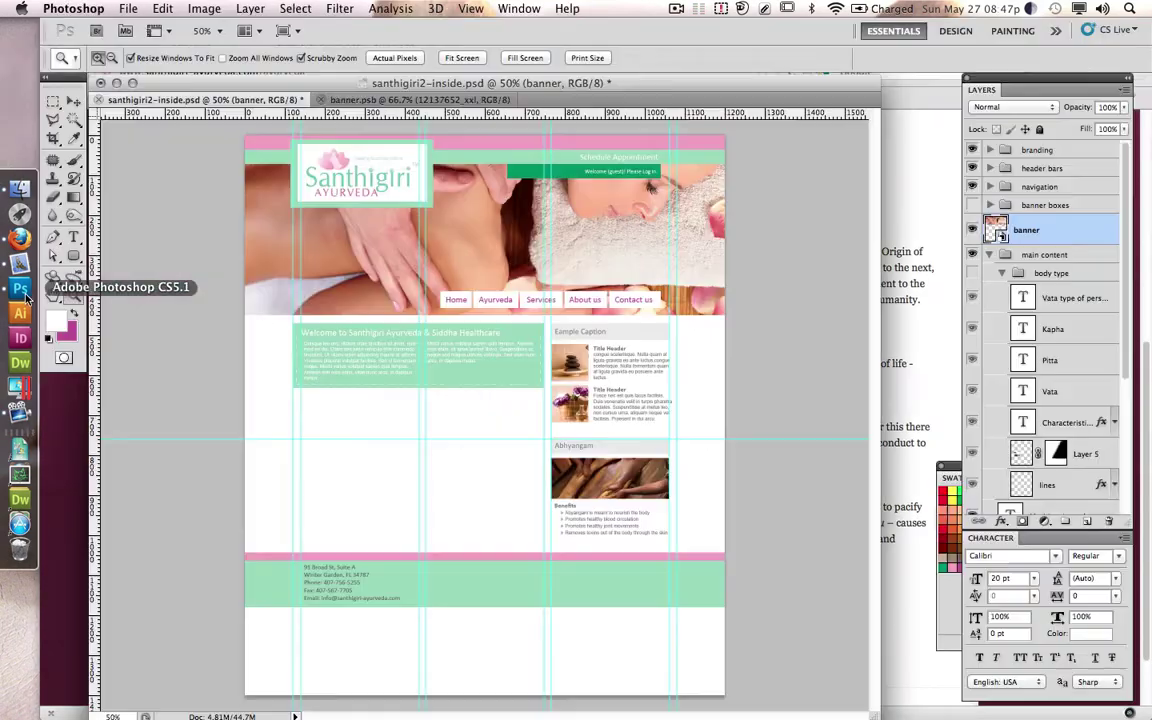
left_click(73, 237)
left_click(393, 336)
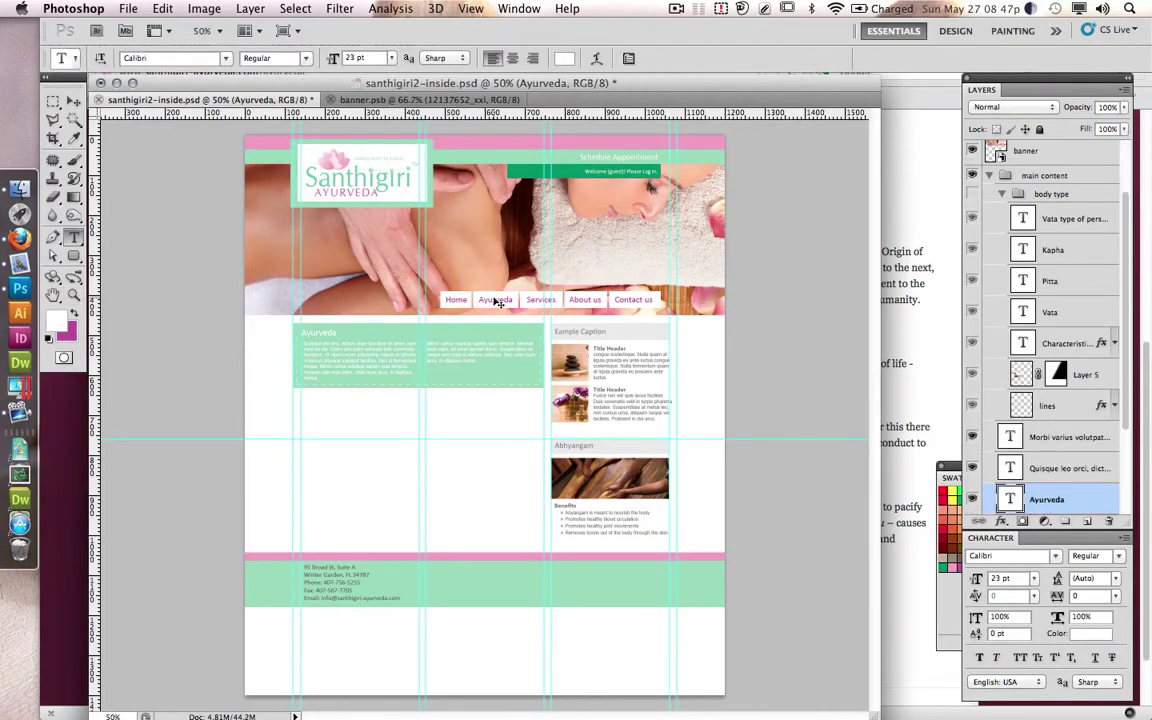
left_click(612, 298)
Step: Give the nav background layer a mint green Color Overlay style
right_click(990, 290)
left_click(995, 311)
left_click(628, 344)
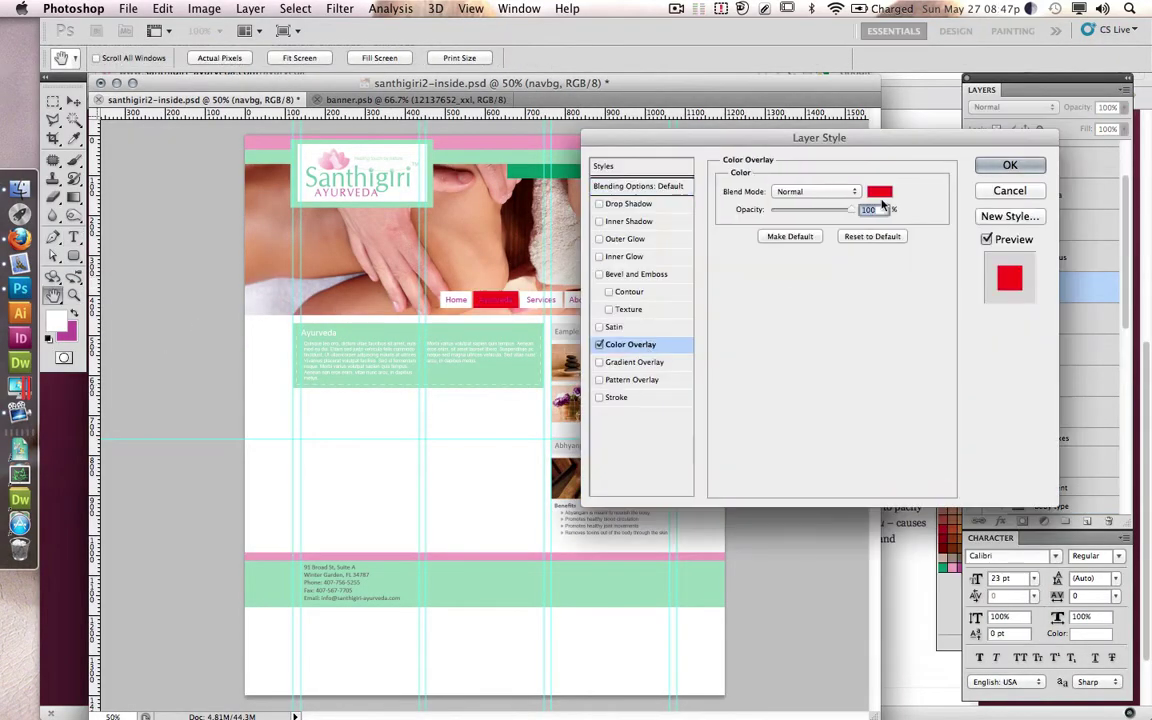
left_click_drag(760, 137, 466, 355)
left_click(585, 409)
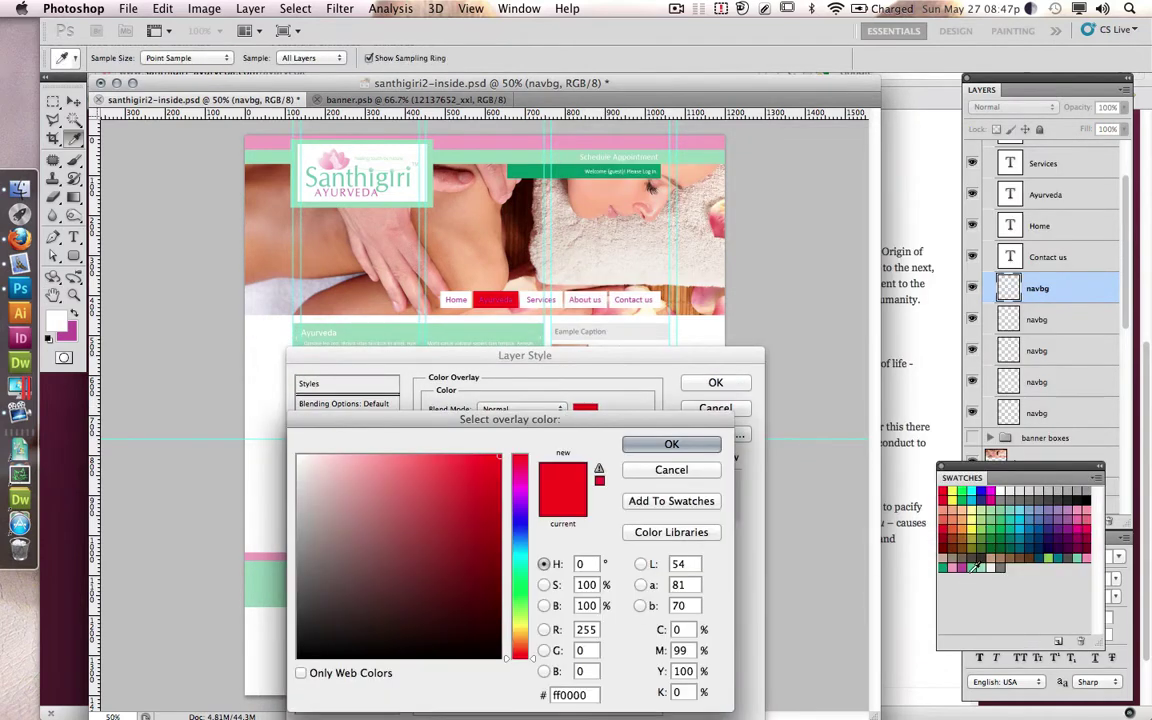
left_click(941, 567)
left_click(671, 442)
left_click(716, 382)
Step: Make the Ayurveda navigation label text white
left_click(1046, 194)
left_click(564, 58)
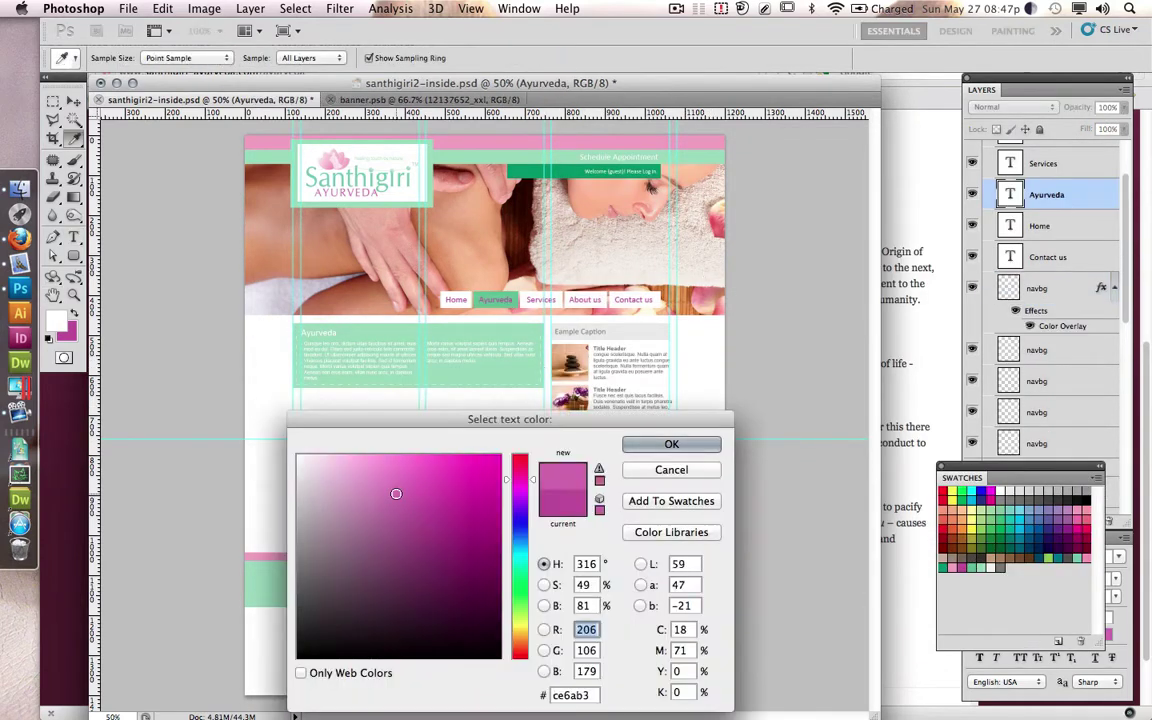
left_click(670, 437)
left_click(628, 58)
Step: Zoom in and widen the Quisque placeholder text box across the content box
left_click(320, 347)
key("super+equal")
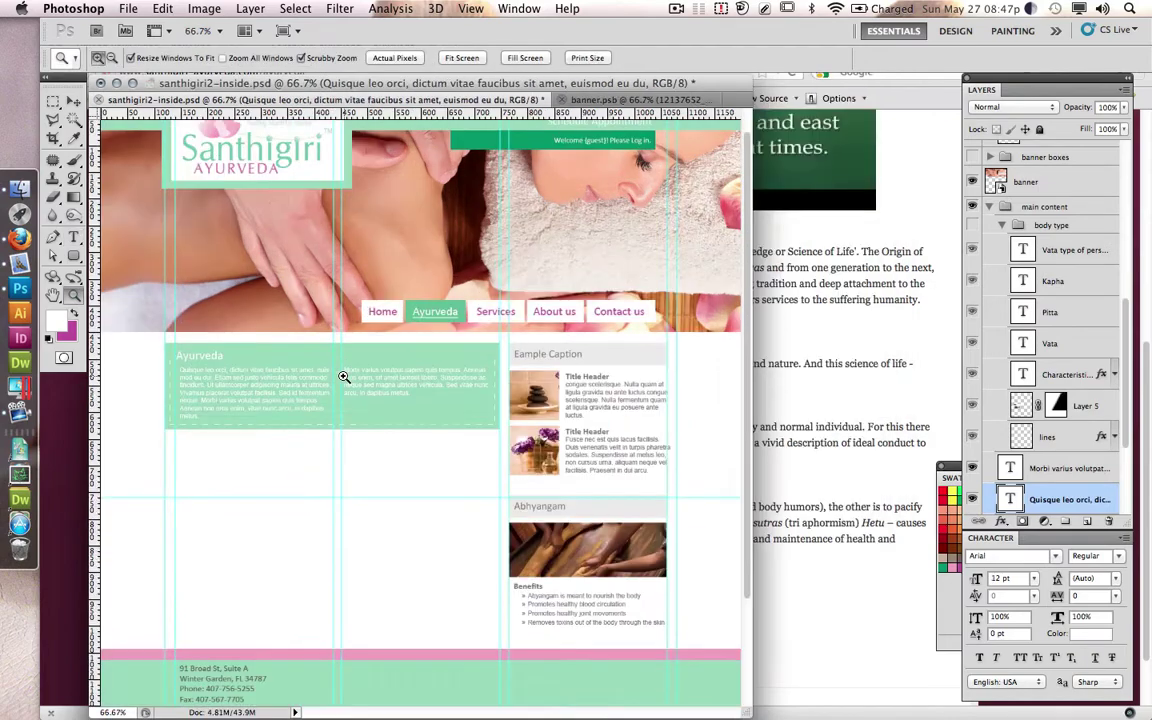
key("super+equal")
key("super+equal")
scroll(172, 234, "down", 3)
left_click(720, 330)
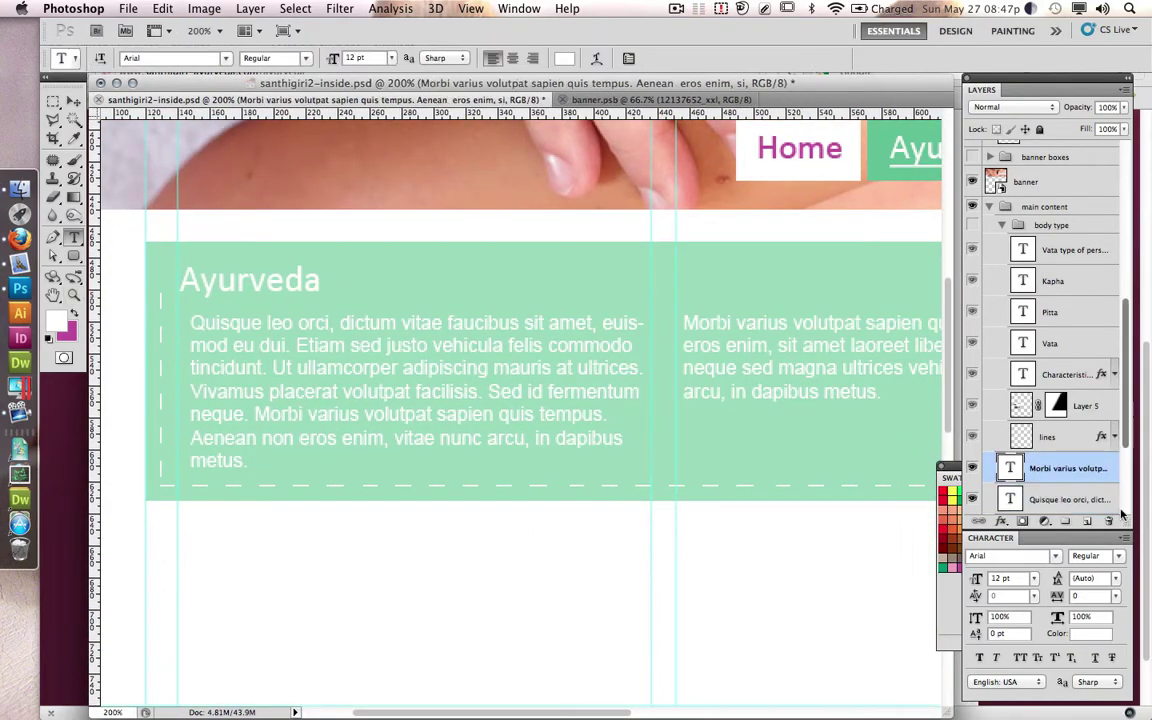
left_click(507, 424)
scroll(507, 424, "right", 5)
scroll(507, 424, "right", 5)
left_click_drag(221, 392, 690, 392)
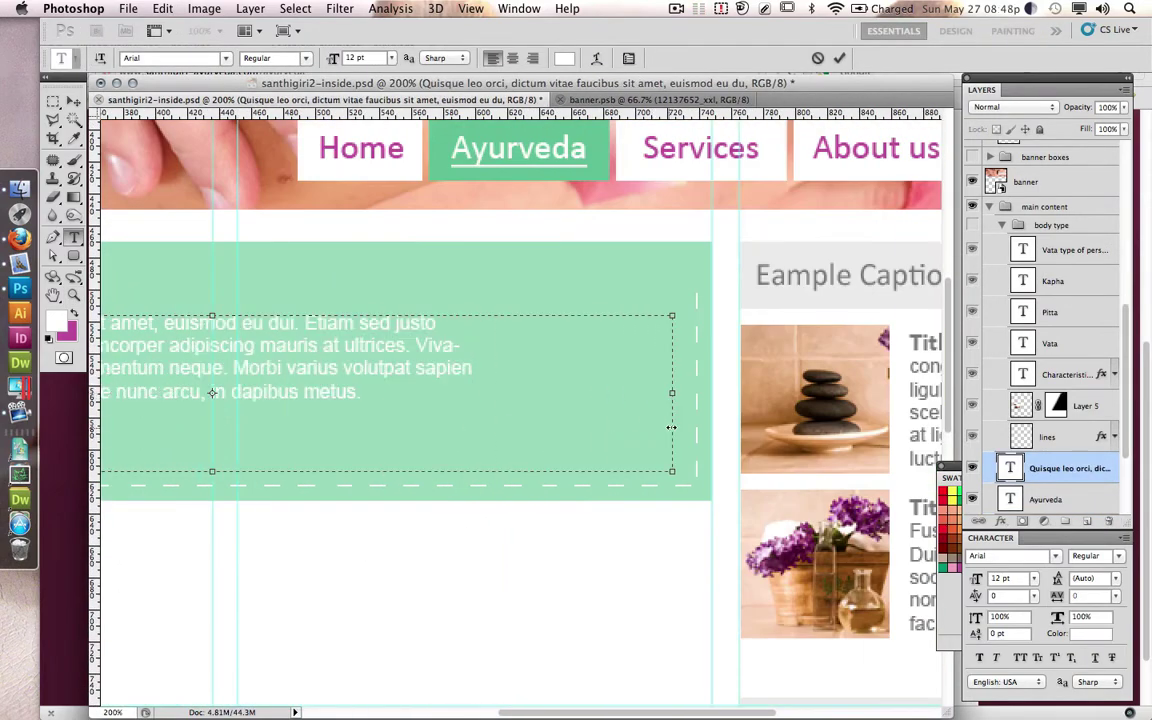
scroll(450, 350, "left", 10)
Step: Copy the site's first Ayurveda paragraph and paste it over the Quisque placeholder text
key("super+Tab")
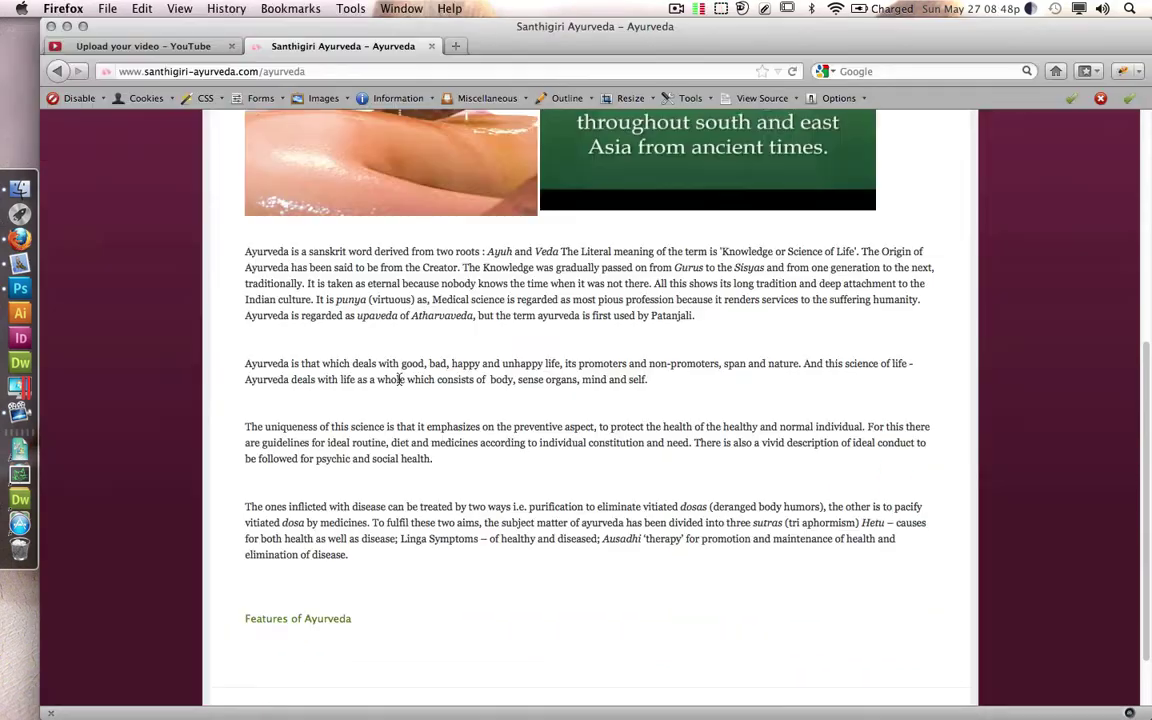
scroll(653, 321, "up", 10)
scroll(727, 555, "down", 3)
left_click_drag(711, 547, 103, 424)
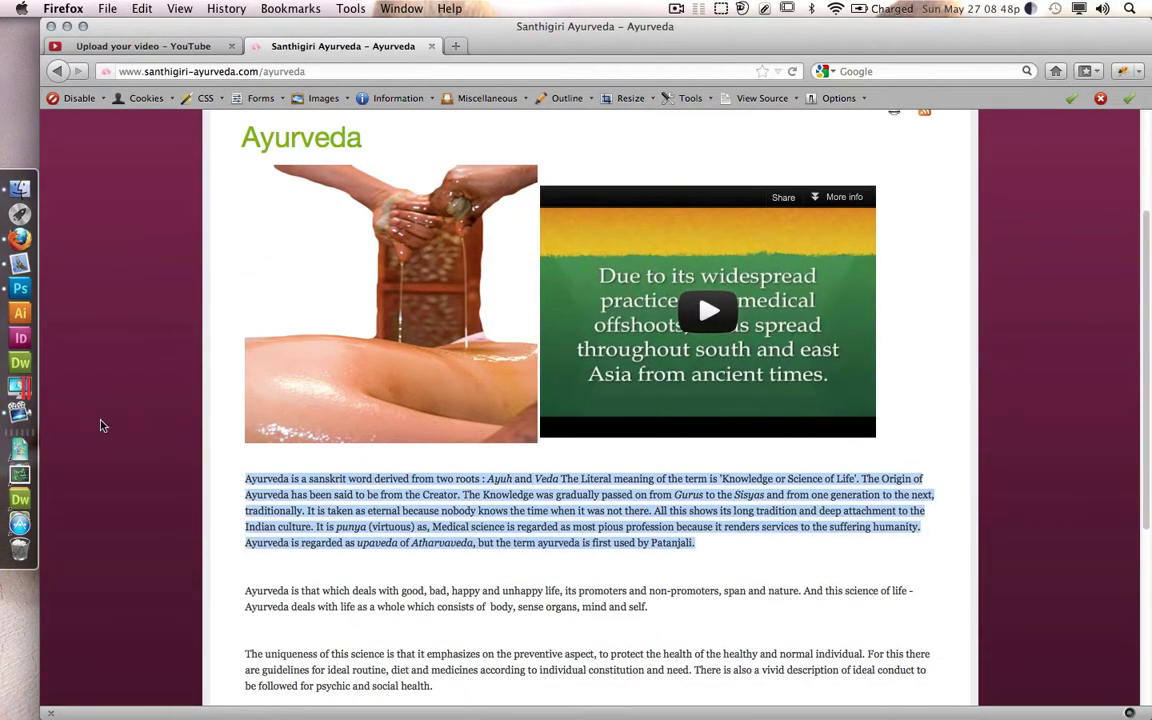
key("super+c")
key("super+Tab")
left_click(340, 275)
key("super+a")
key("super+v")
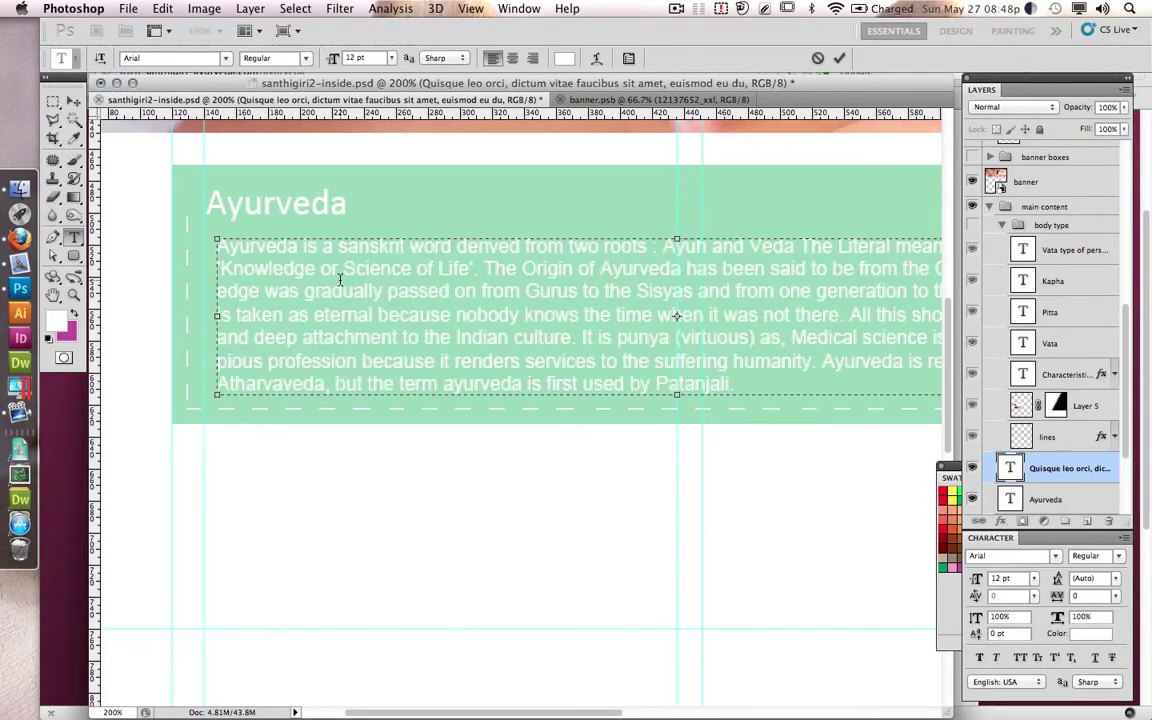
Step: Commit the pasted paragraph and turn off its anti-aliasing
left_click(840, 58)
left_click(435, 58)
left_click(400, 45)
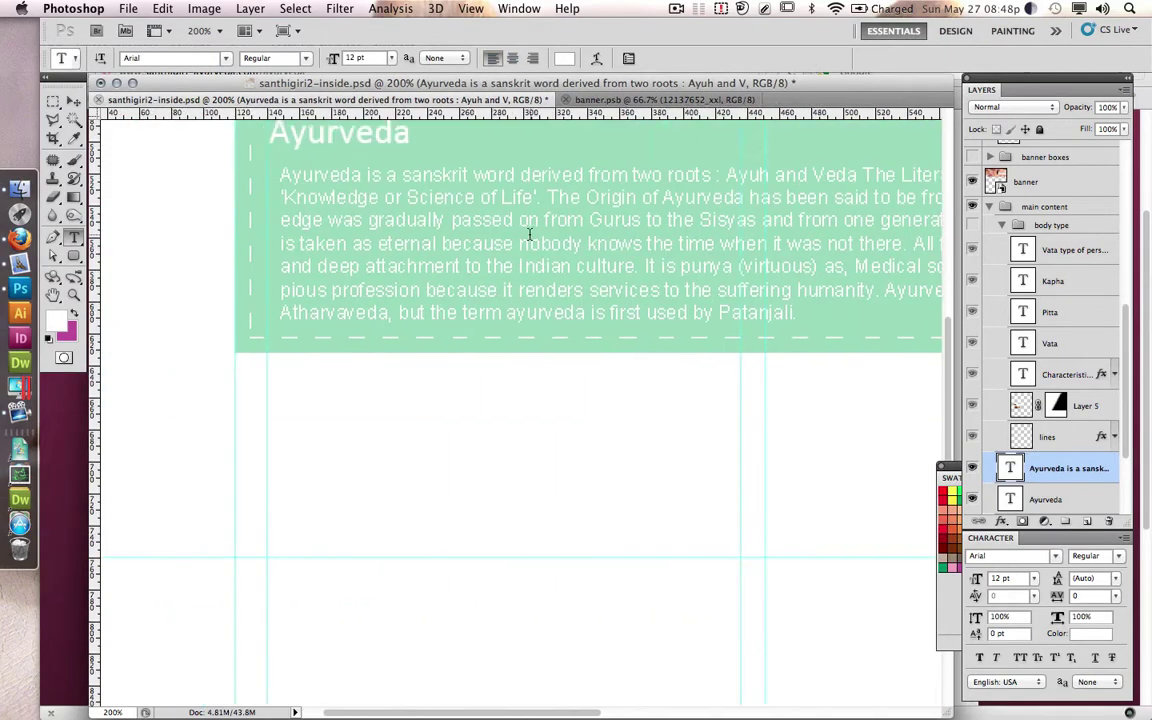
Step: Duplicate the paragraph and move the copy below the green box
scroll(520, 400, "down", 3)
left_click_drag(340, 282, 337, 483)
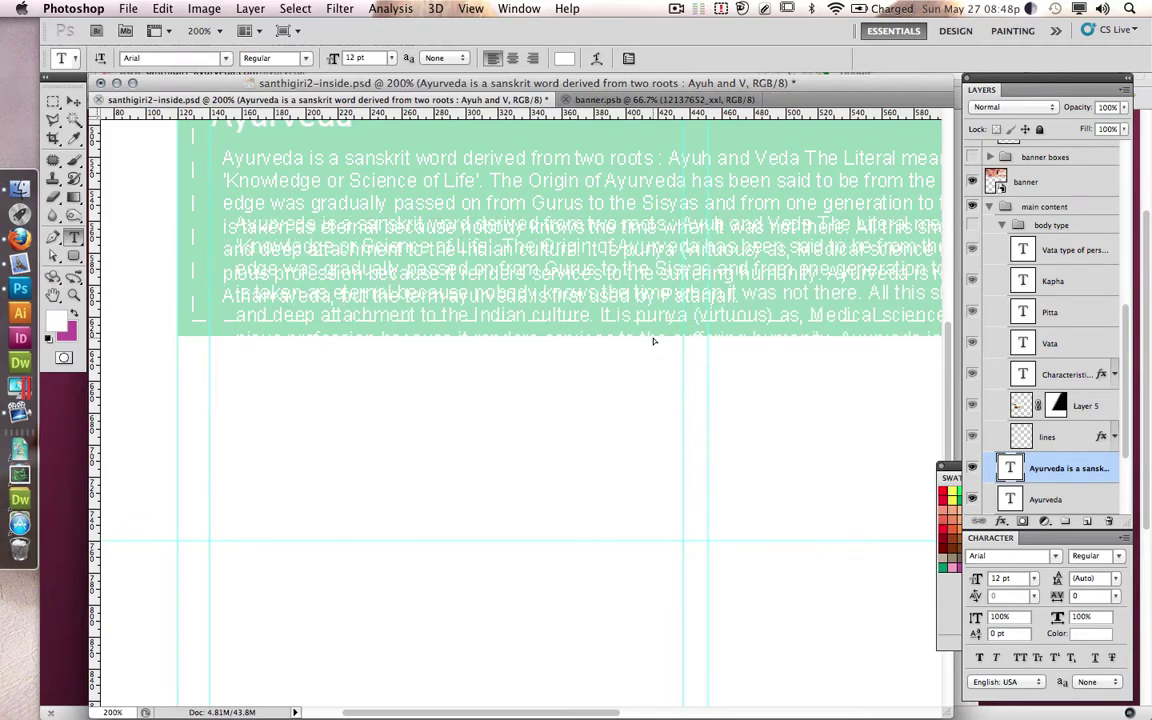
left_click_drag(580, 248, 655, 343)
key("ctrl+z")
Step: Save a swatch named 'grey' and colour the copied text grey
left_click(950, 477)
left_click(998, 568)
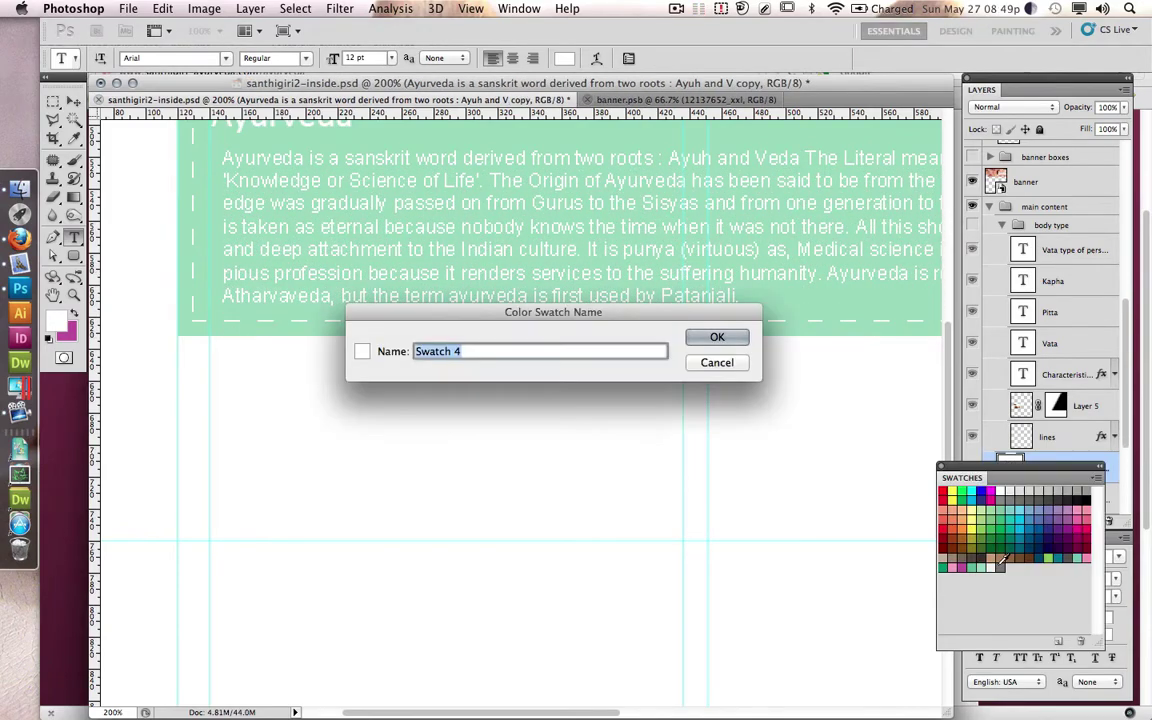
type("grey")
key("Return")
left_click(564, 58)
left_click(668, 440)
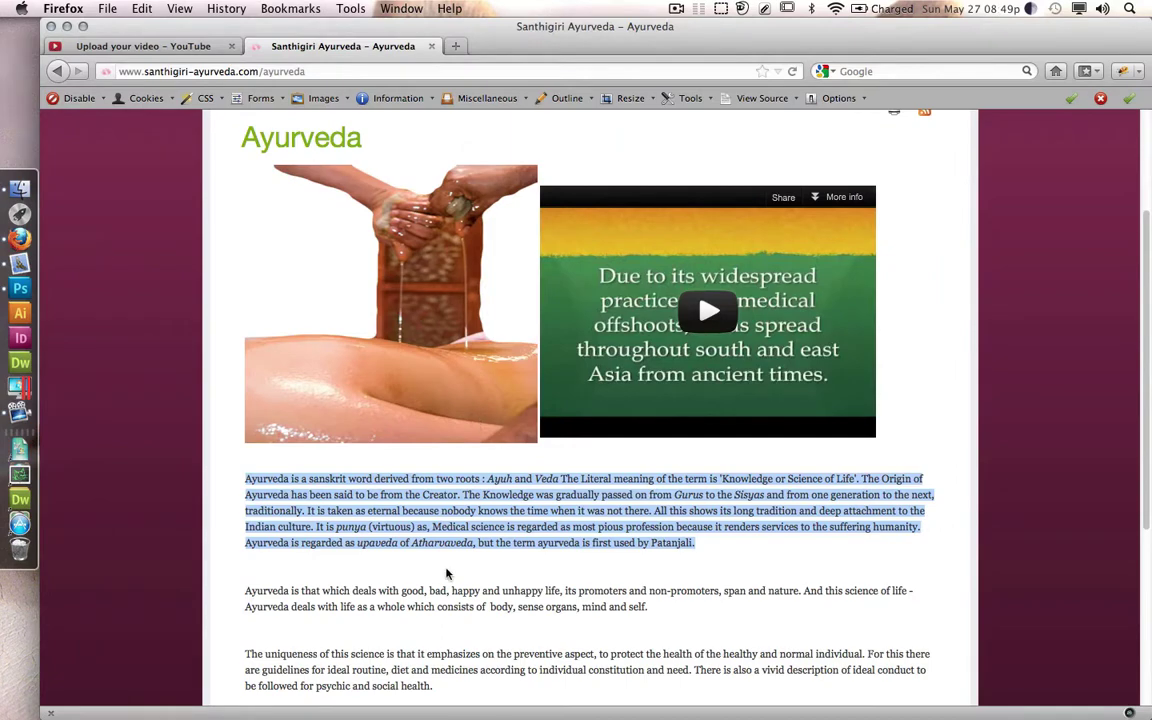
Step: Paste the site's next three Ayurveda paragraphs into the grey text
scroll(446, 573, "down", 5)
left_click_drag(355, 481, 244, 296)
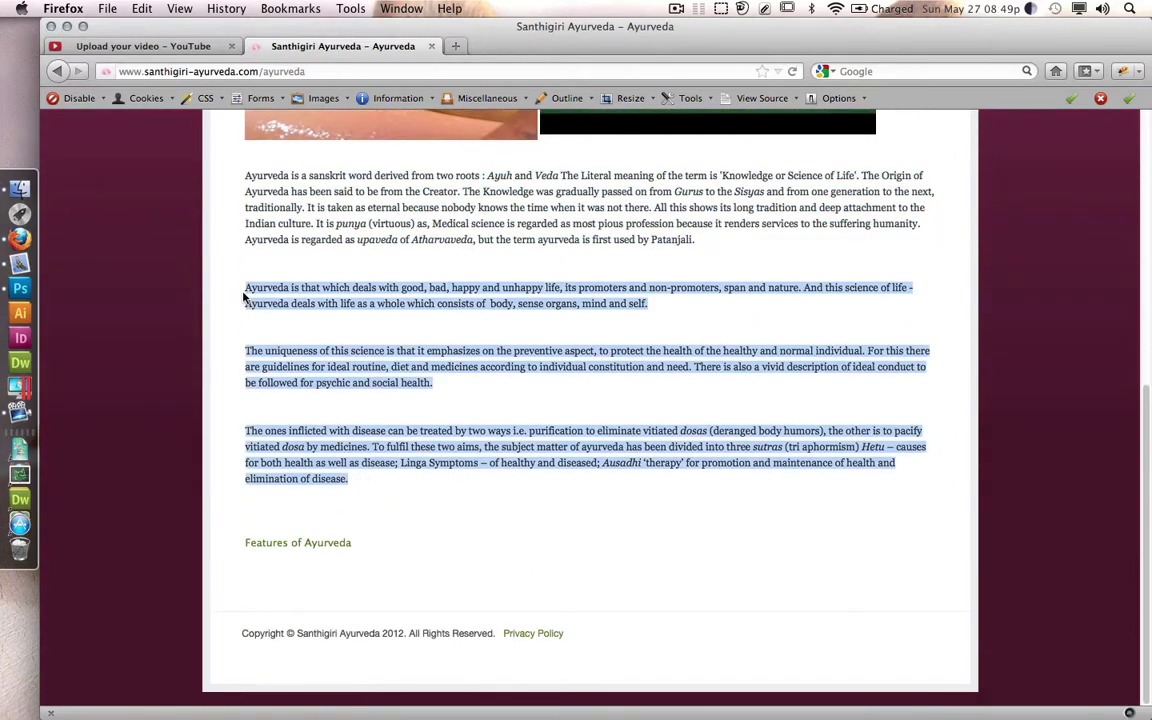
key("super+Tab")
left_click(383, 433)
key("ctrl+a")
key("ctrl+v")
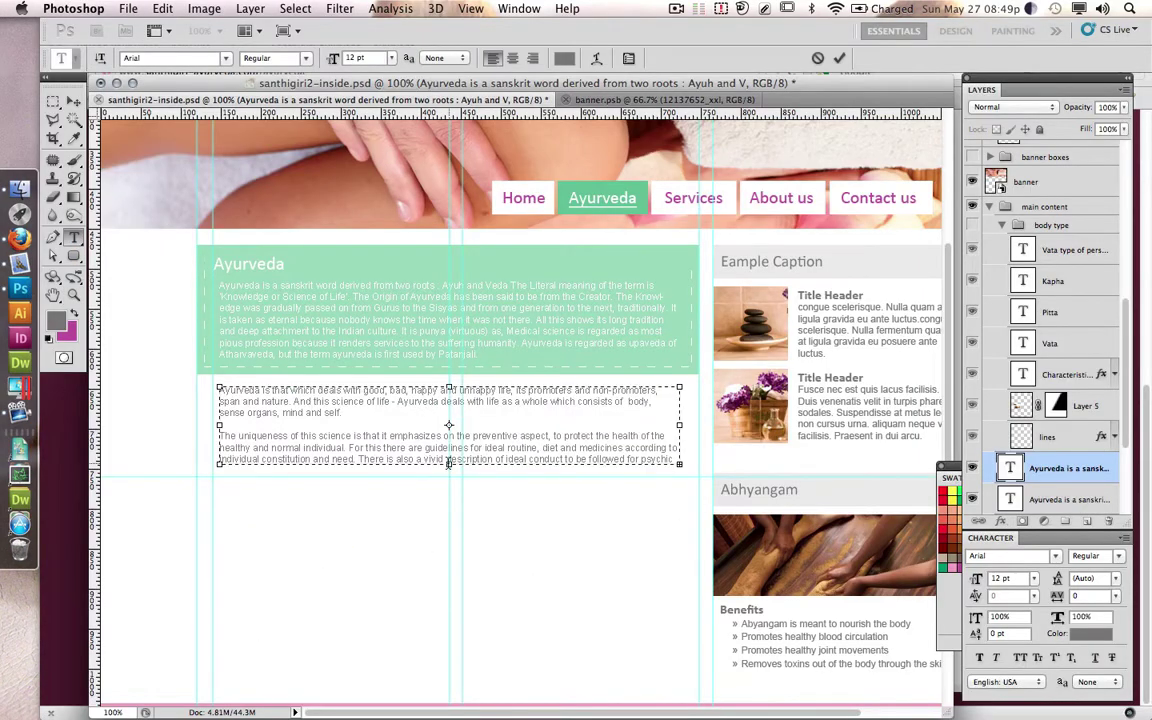
Step: Set the grey text's line spacing to 18 pt
key("ctrl+a")
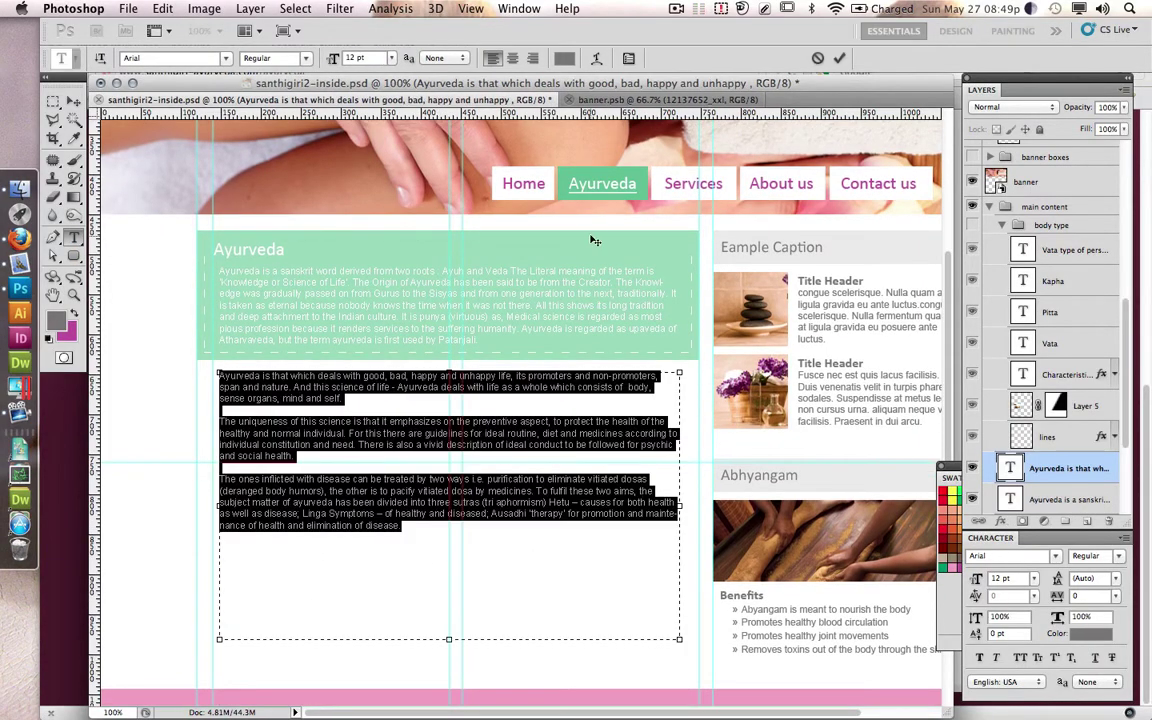
left_click(1116, 579)
left_click(1100, 690)
left_click(1116, 579)
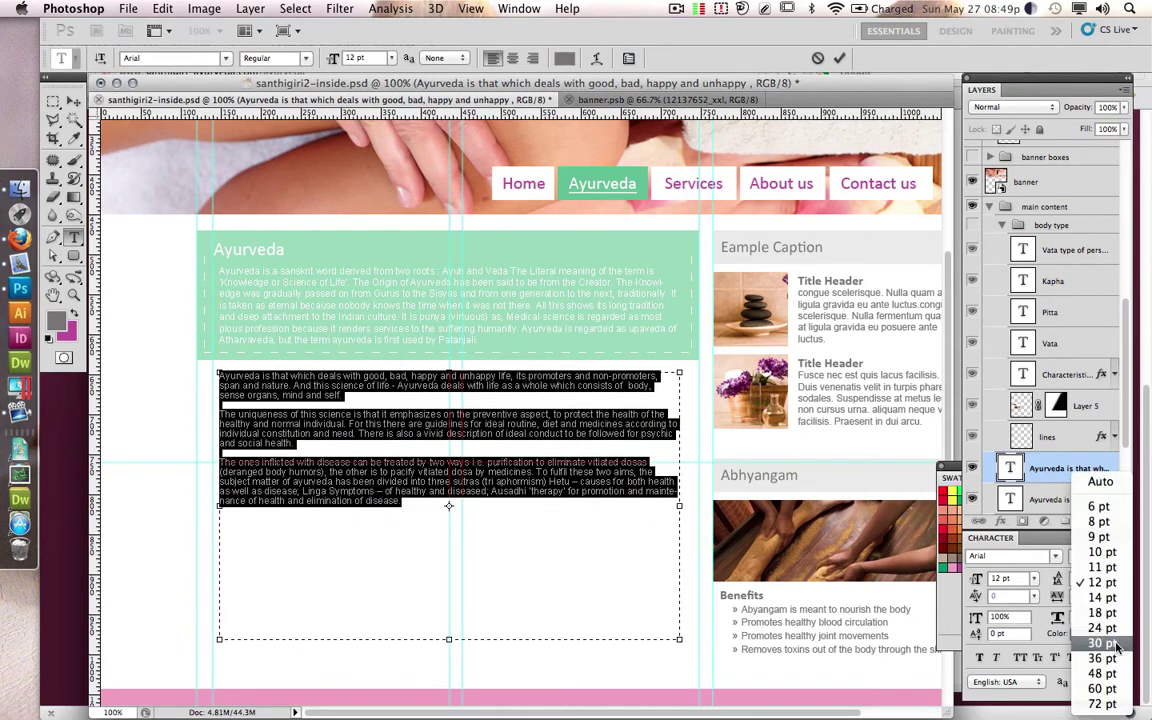
left_click(1100, 640)
left_click(1116, 579)
left_click(1100, 650)
left_click(838, 58)
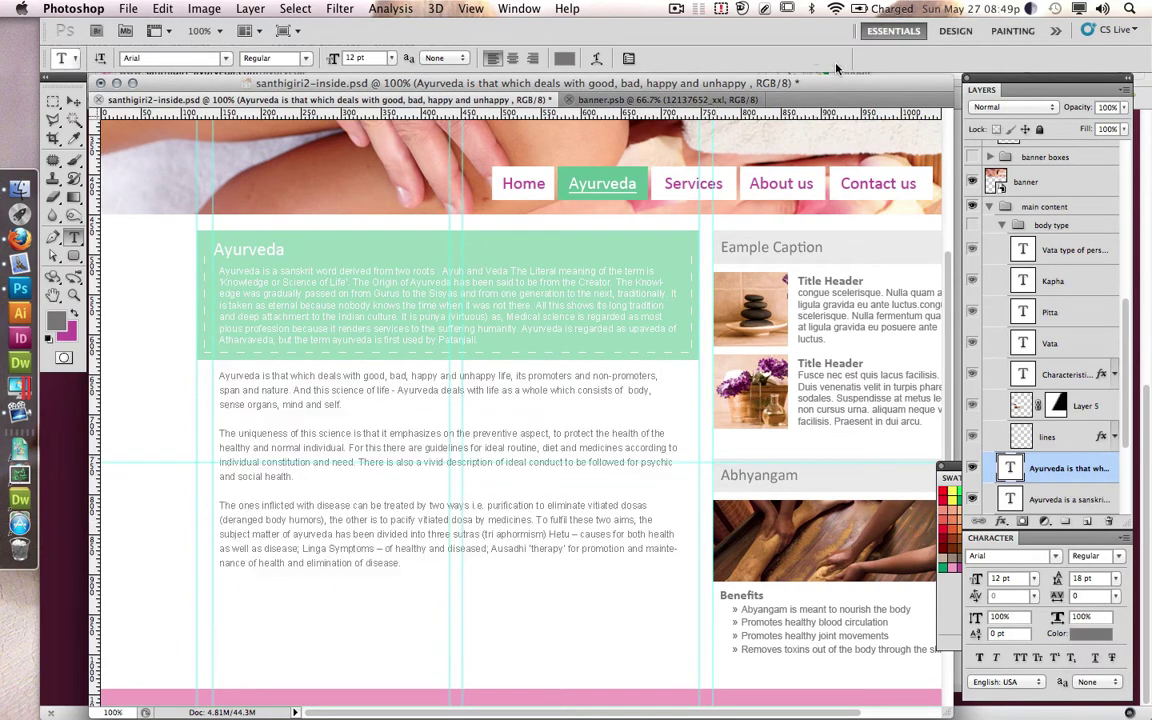
Step: Duplicate the green background and dashed border lower to lengthen the Ayurveda box
left_click_drag(398, 302, 398, 357)
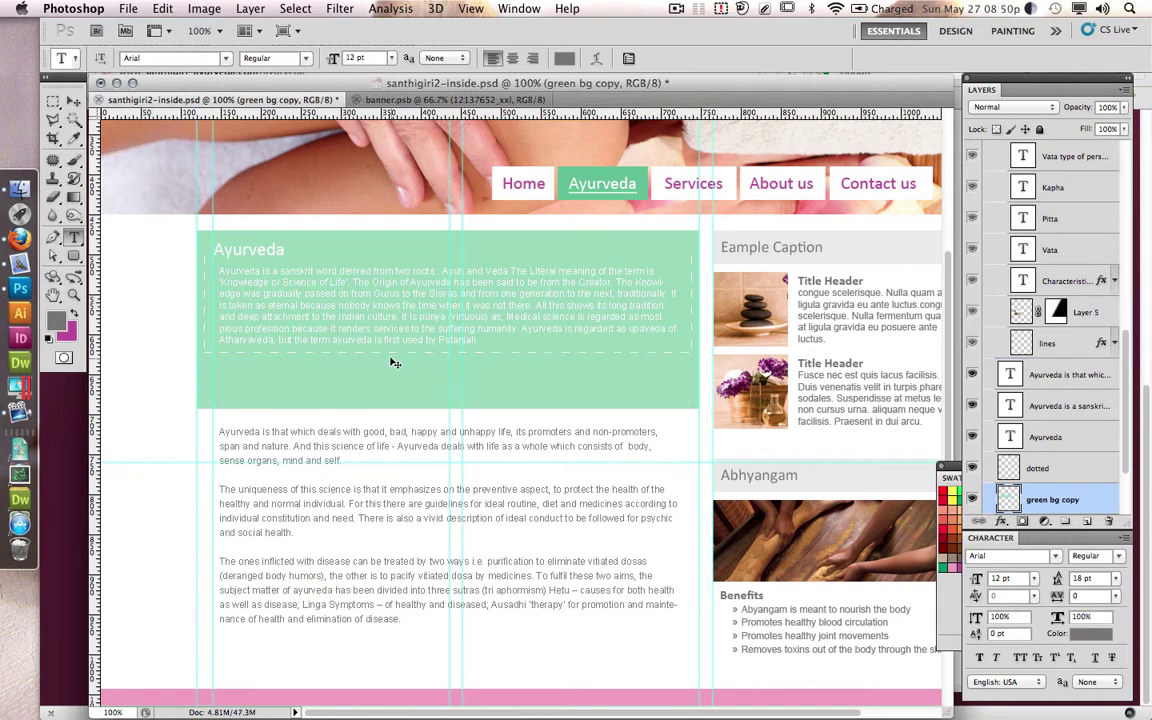
left_click(396, 353, "ctrl")
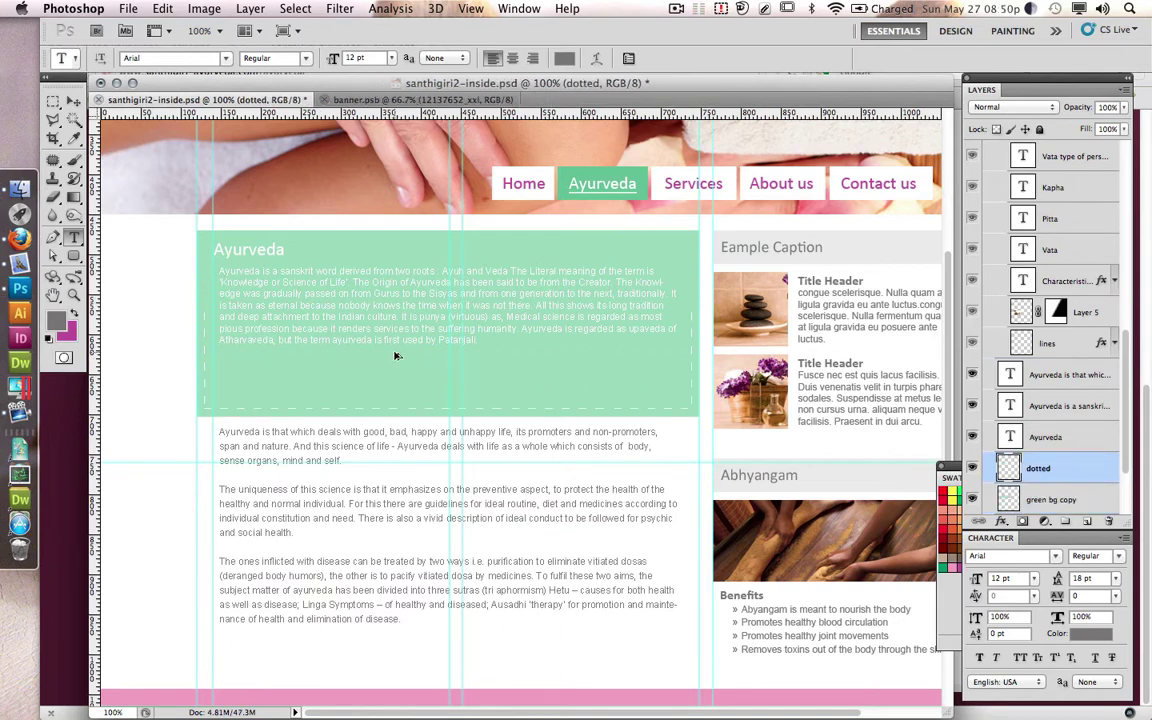
left_click_drag(396, 355, 398, 357)
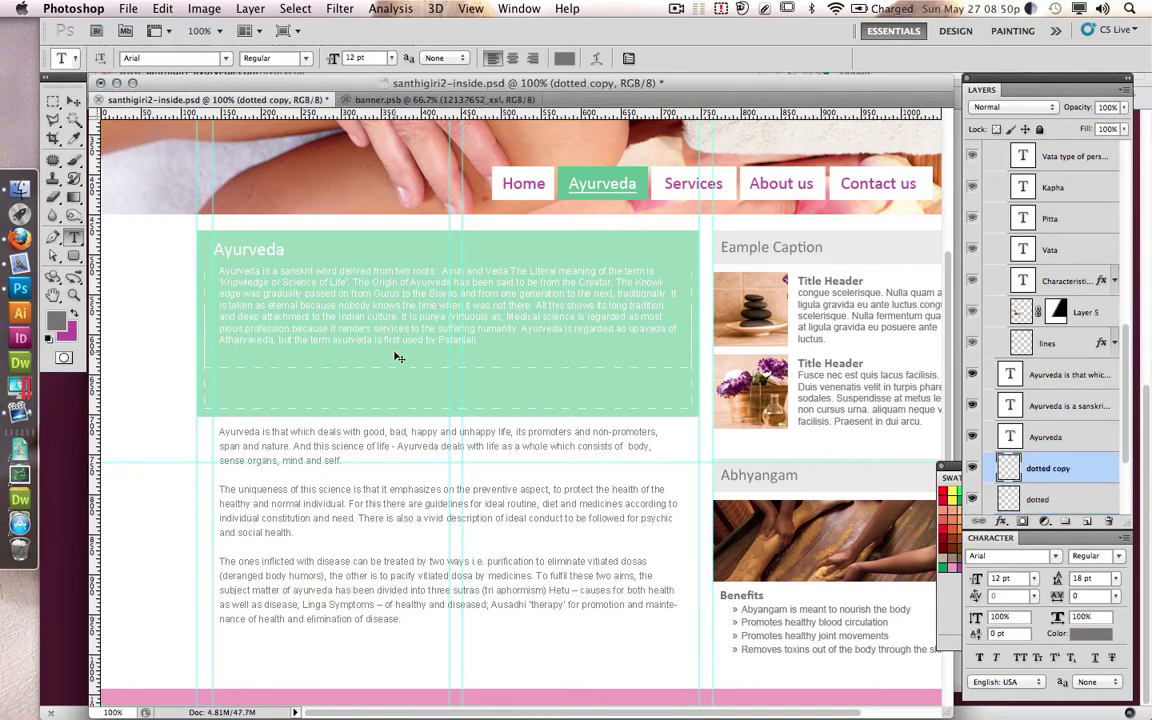
left_click(53, 104)
key("ctrl+semicolon")
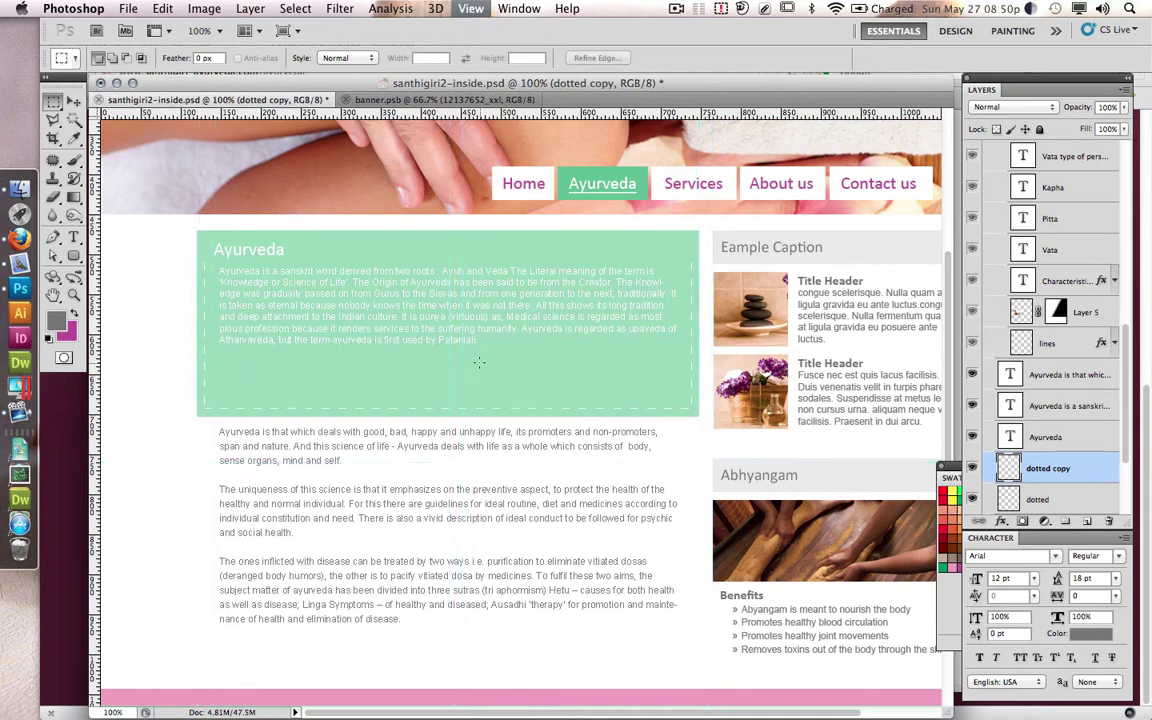
Step: Enlarge the intro paragraph's text box with 18 pt leading and nudge it down
key("t")
left_click(316, 298)
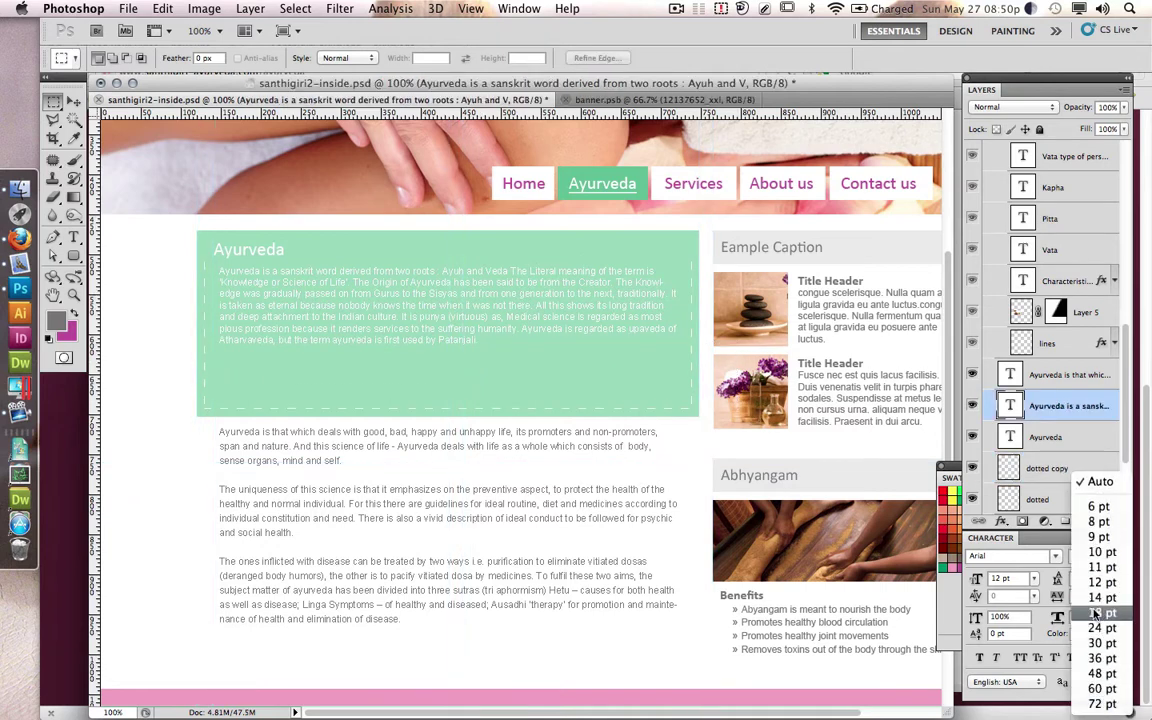
left_click_drag(449, 345, 449, 396)
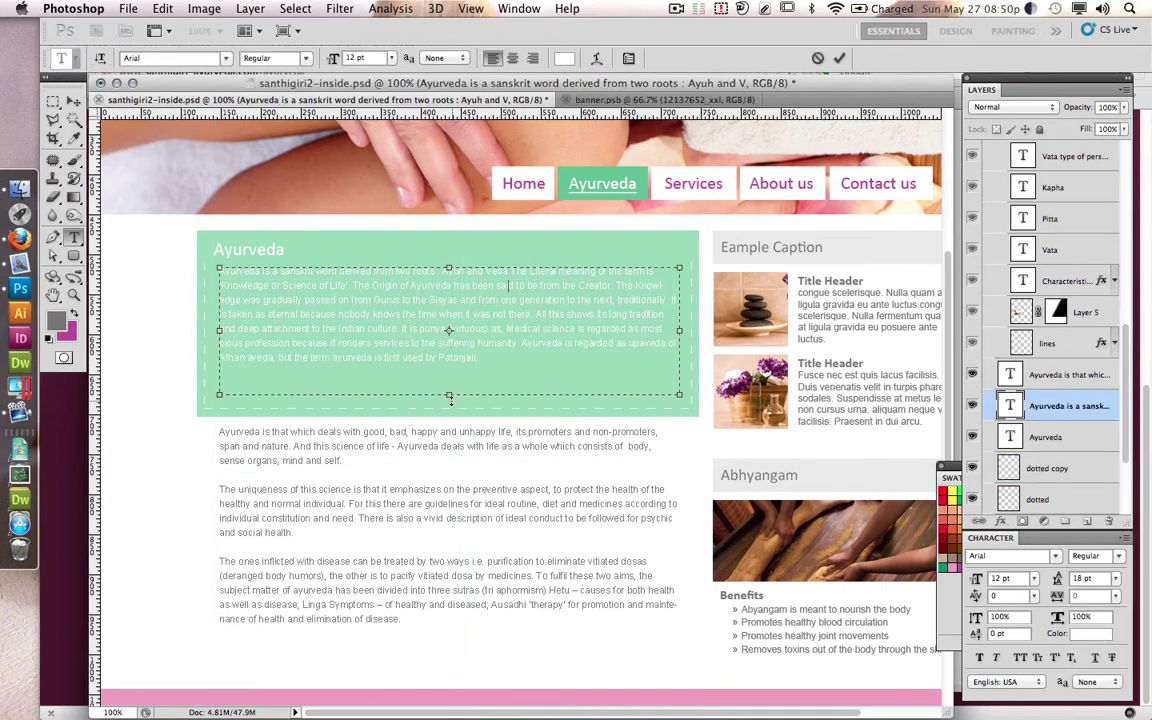
left_click(840, 60)
key("v")
key("shift+Down")
key("shift+Down")
key("shift+Down")
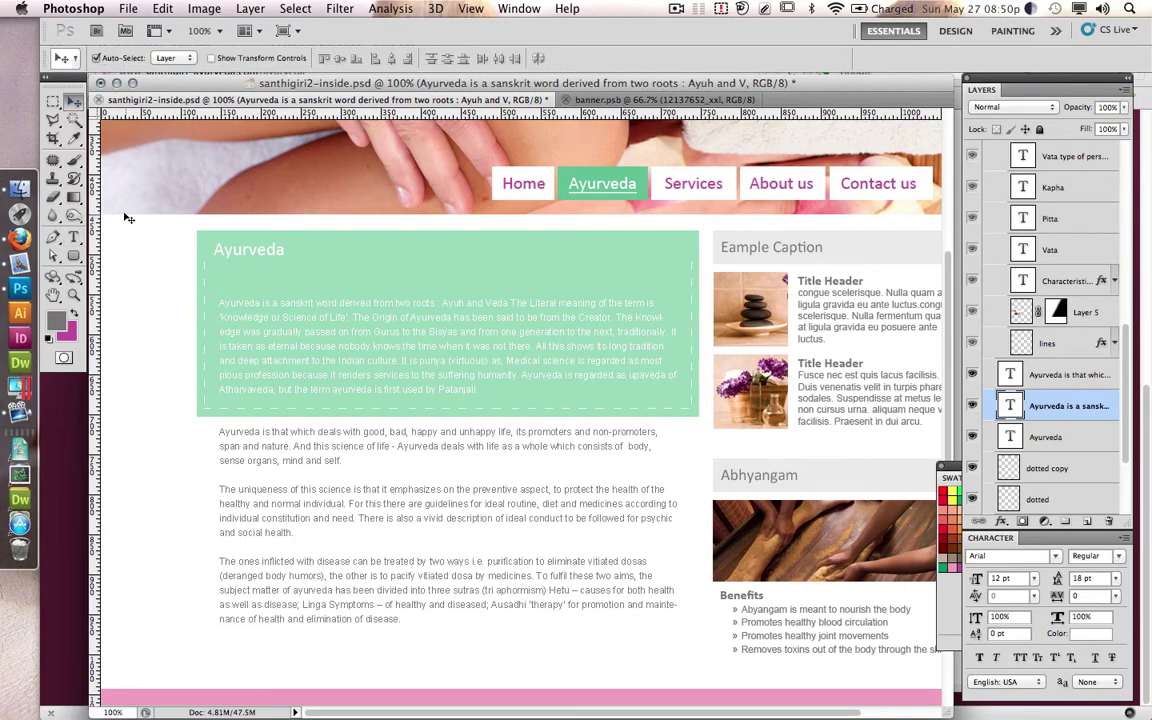
Step: Place the 9468944_xxl.eps ornament artwork onto the page
left_click(128, 8)
left_click(141, 327)
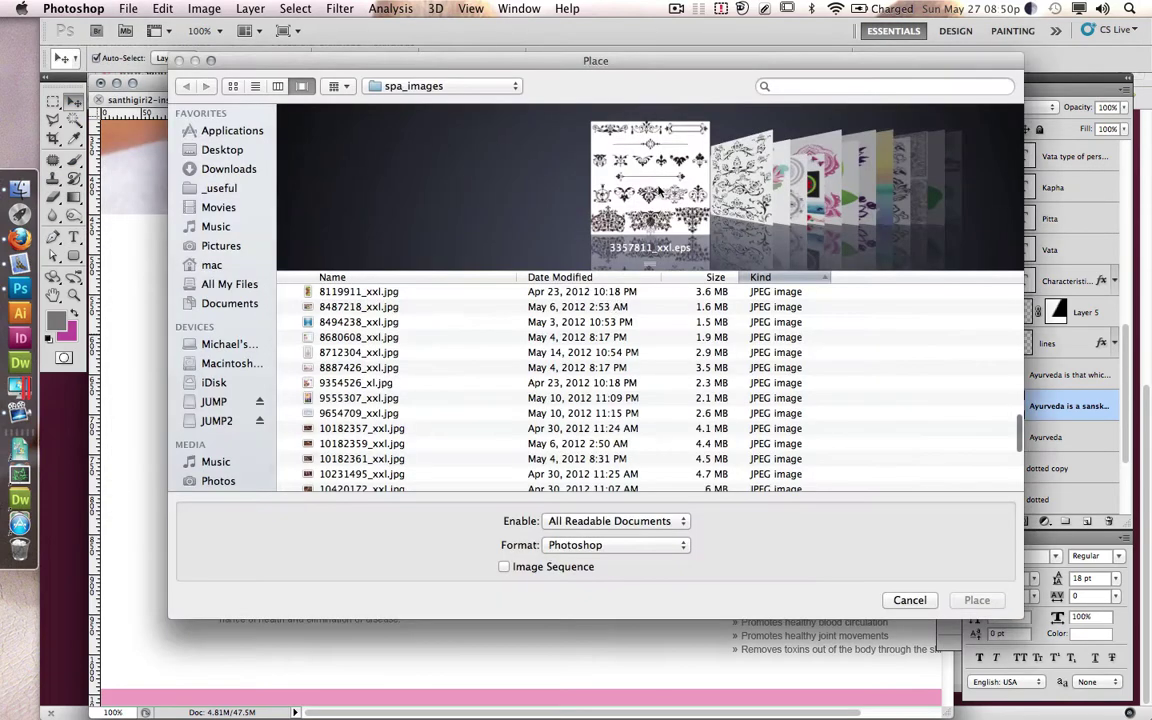
scroll(884, 344, "down", 3)
scroll(884, 344, "down", 5)
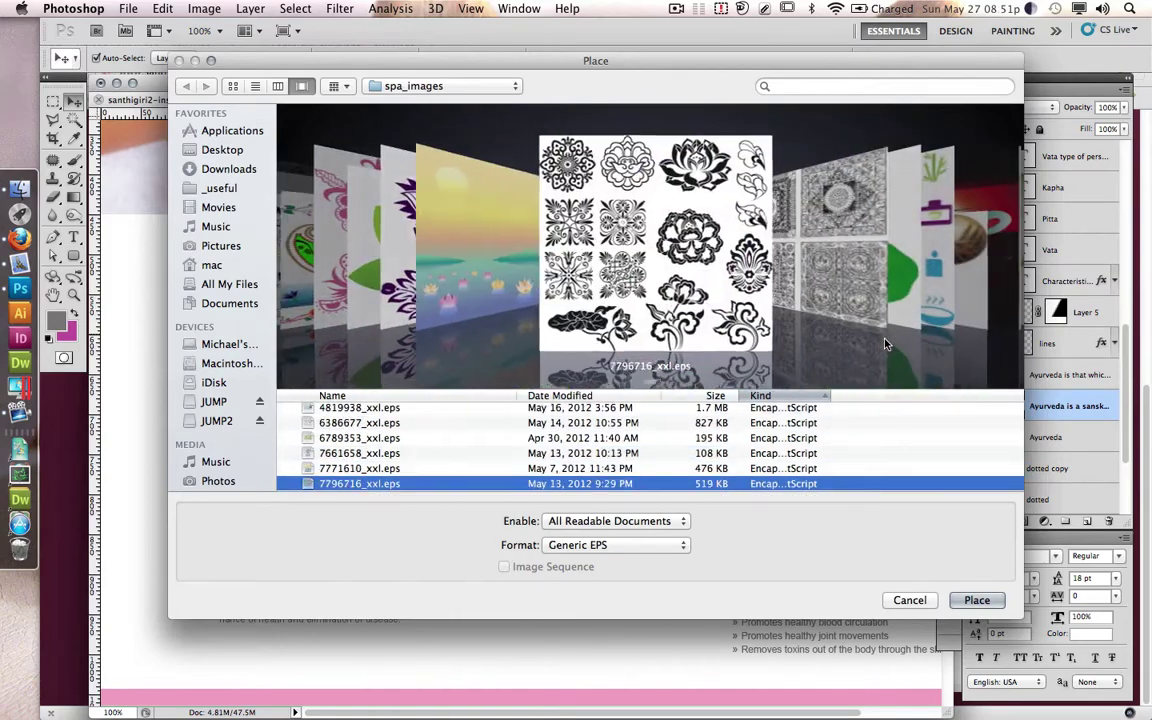
scroll(884, 344, "down", 5)
scroll(884, 344, "down", 4)
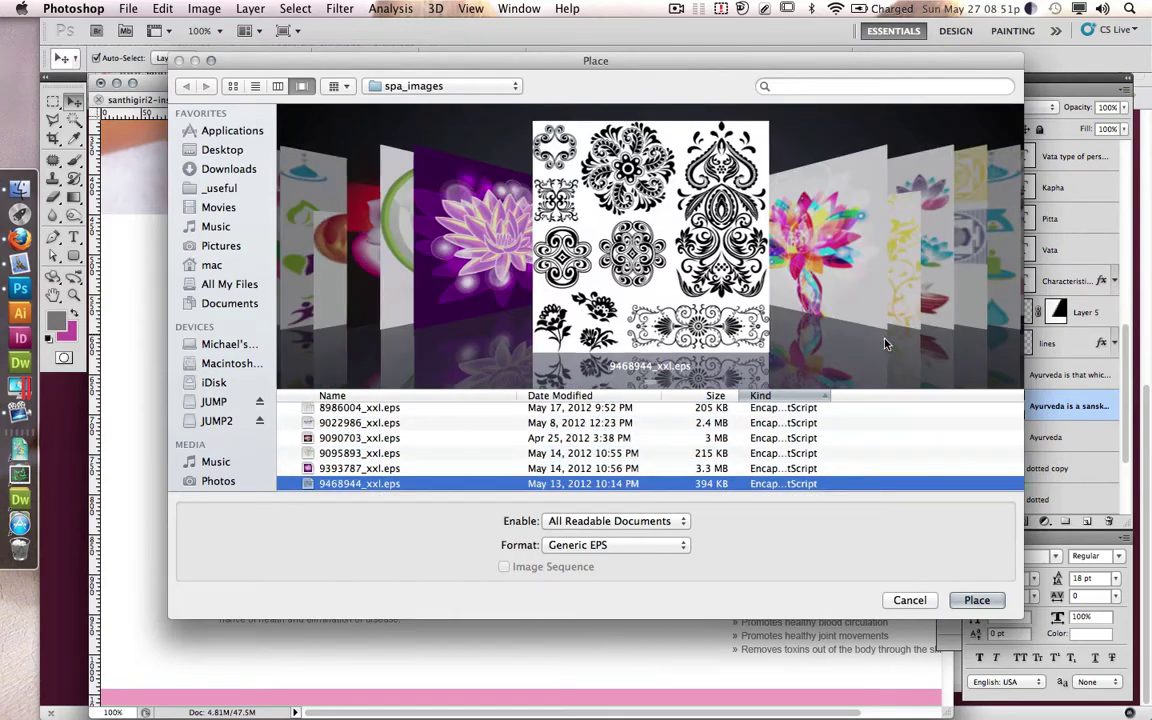
left_click(980, 600)
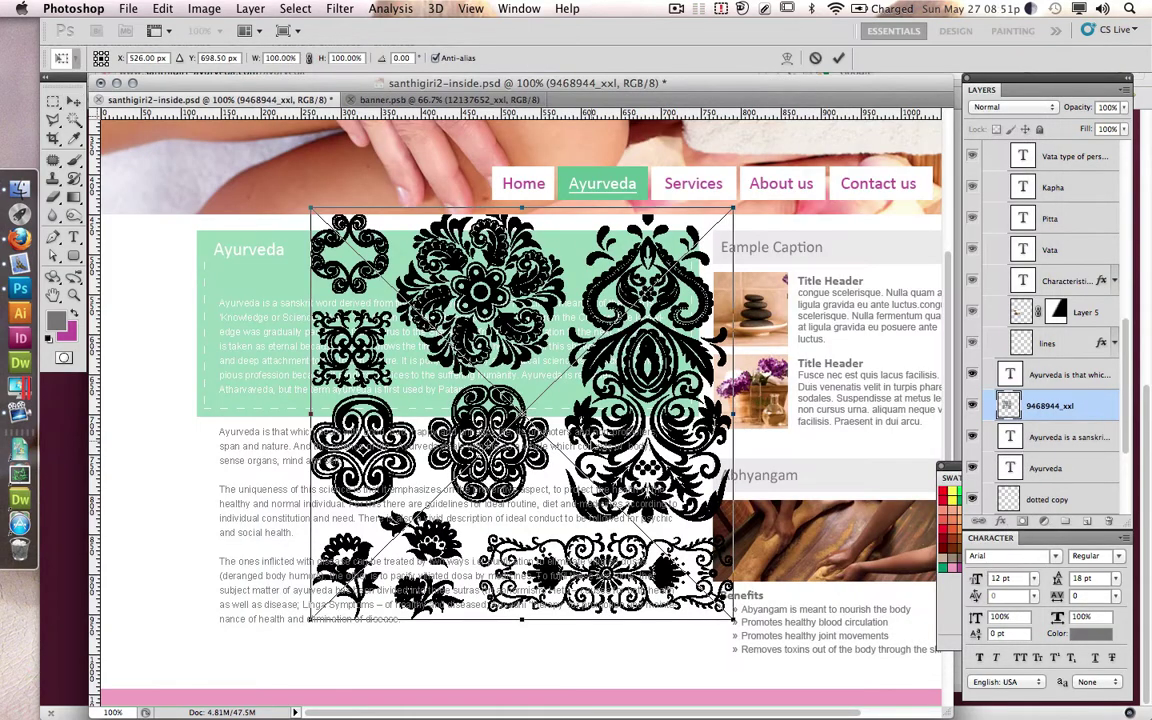
Step: Mask the ornament to one border strip and scale it to about 23%
key("m")
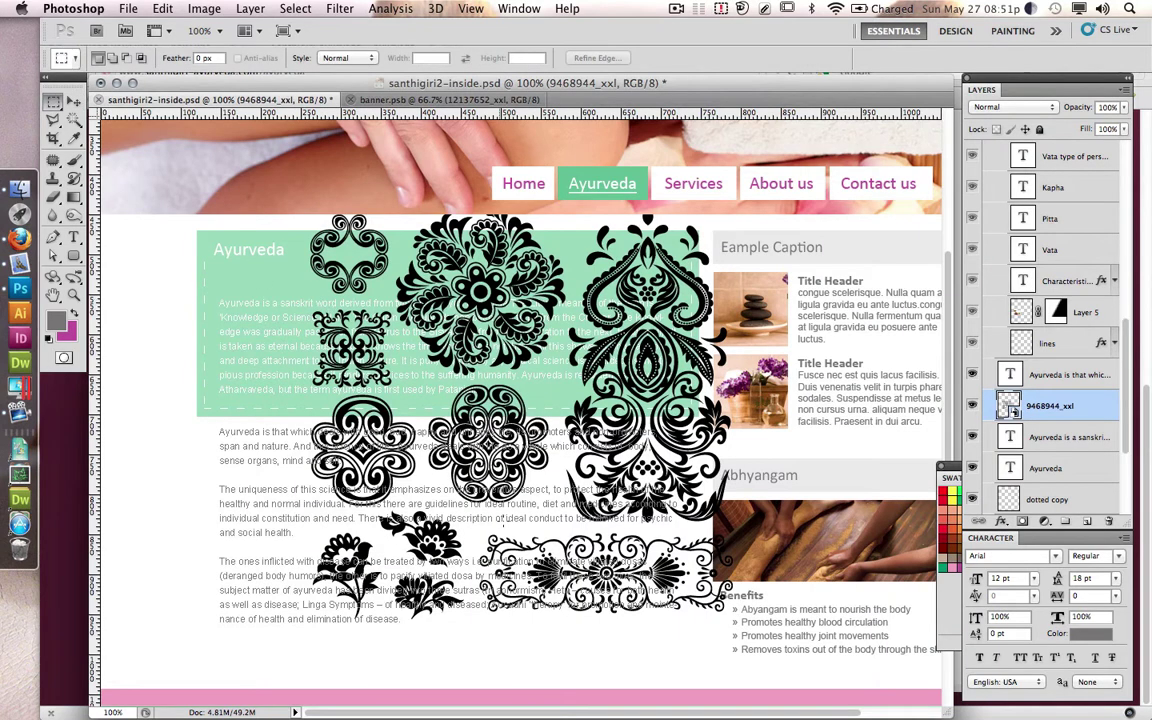
left_click(1024, 521)
right_click(486, 504)
left_click(540, 648)
left_click_drag(662, 561, 400, 296)
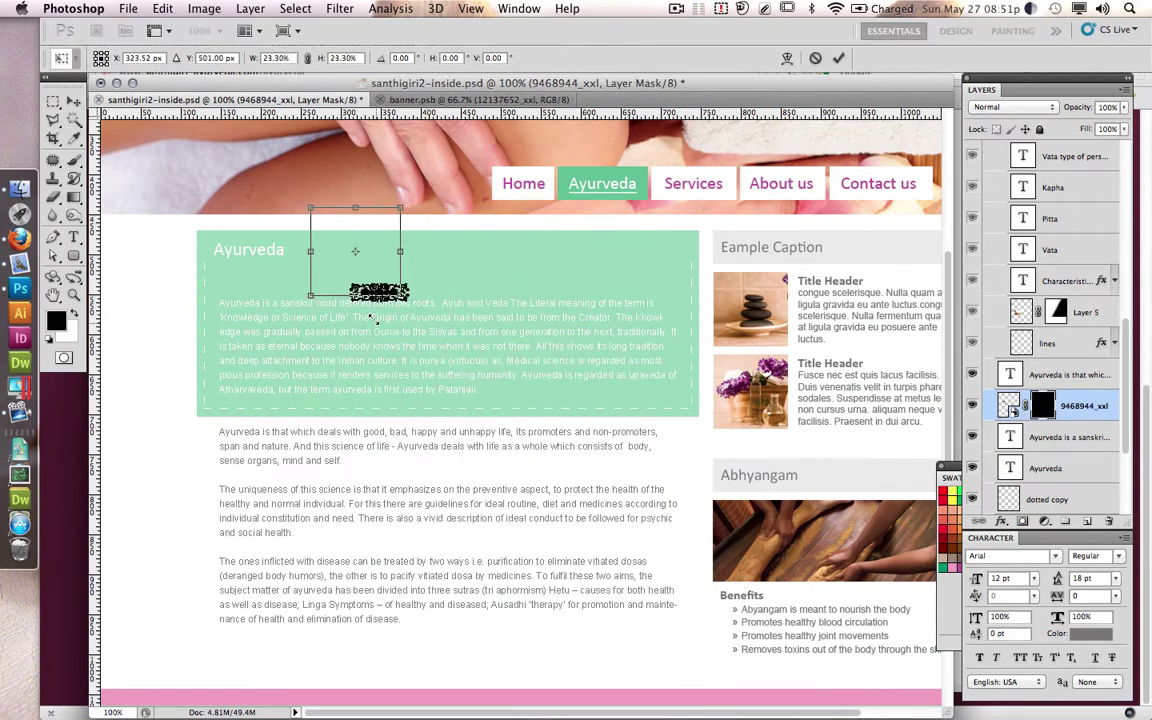
key("Return")
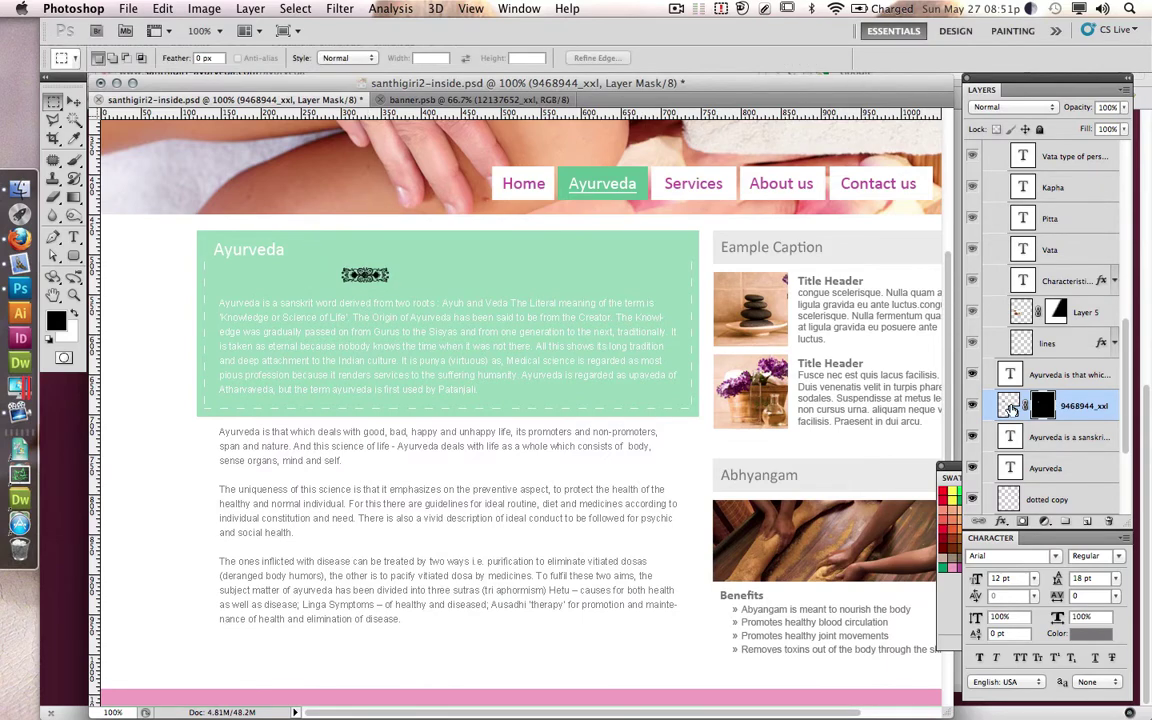
Step: Convert the masked ornament to a Smart Object and adjust its proportions
right_click(1012, 406)
left_click(1059, 386)
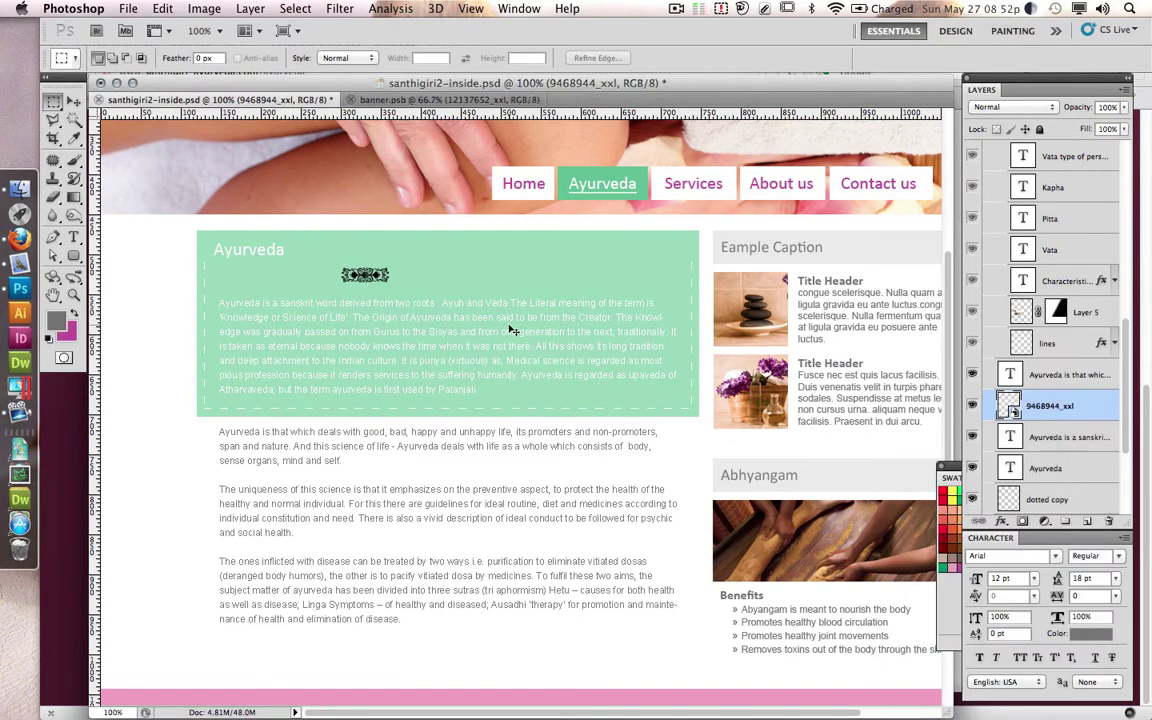
key("ctrl+t")
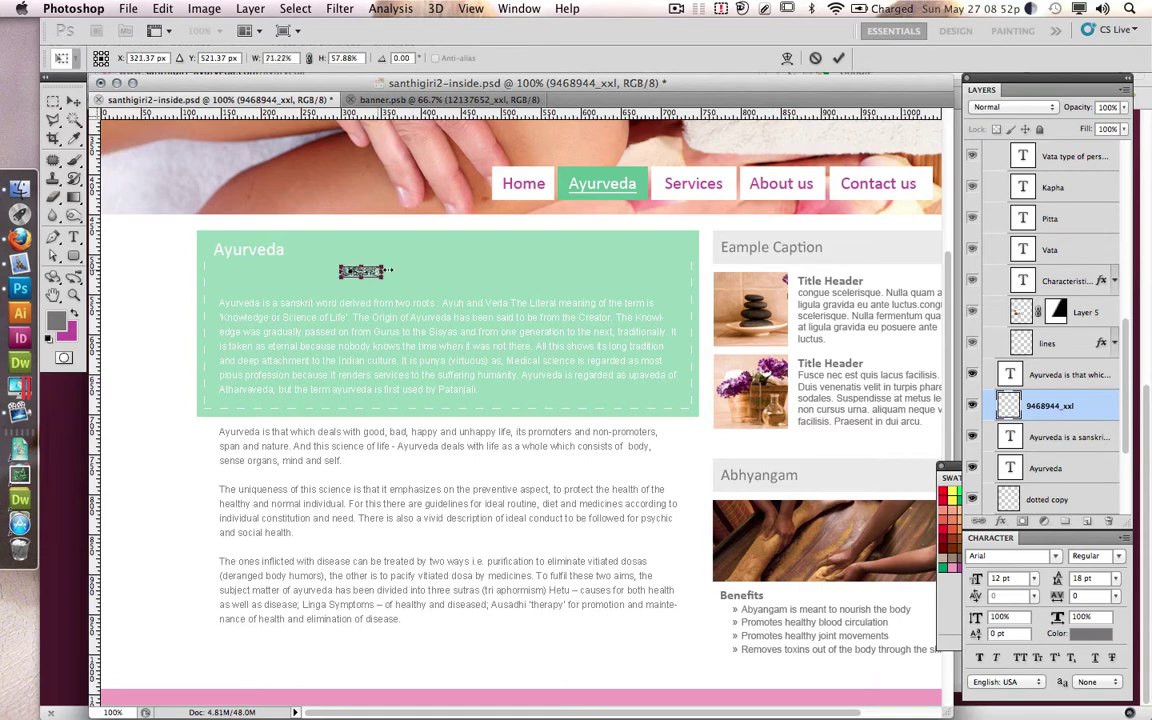
key("Return")
Step: Give the ornament a white Color Overlay and Alt-drag a copy beside it
right_click(1012, 406)
left_click(990, 247)
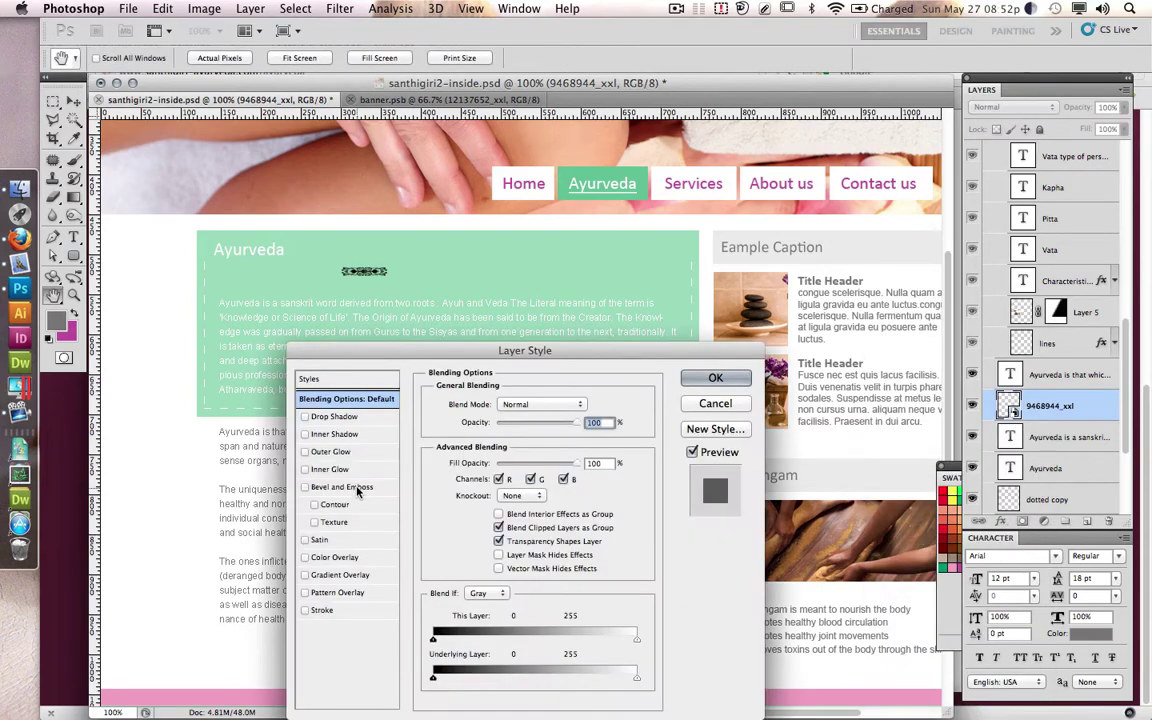
left_click(334, 557)
left_click(586, 406)
key("Return")
key("Return")
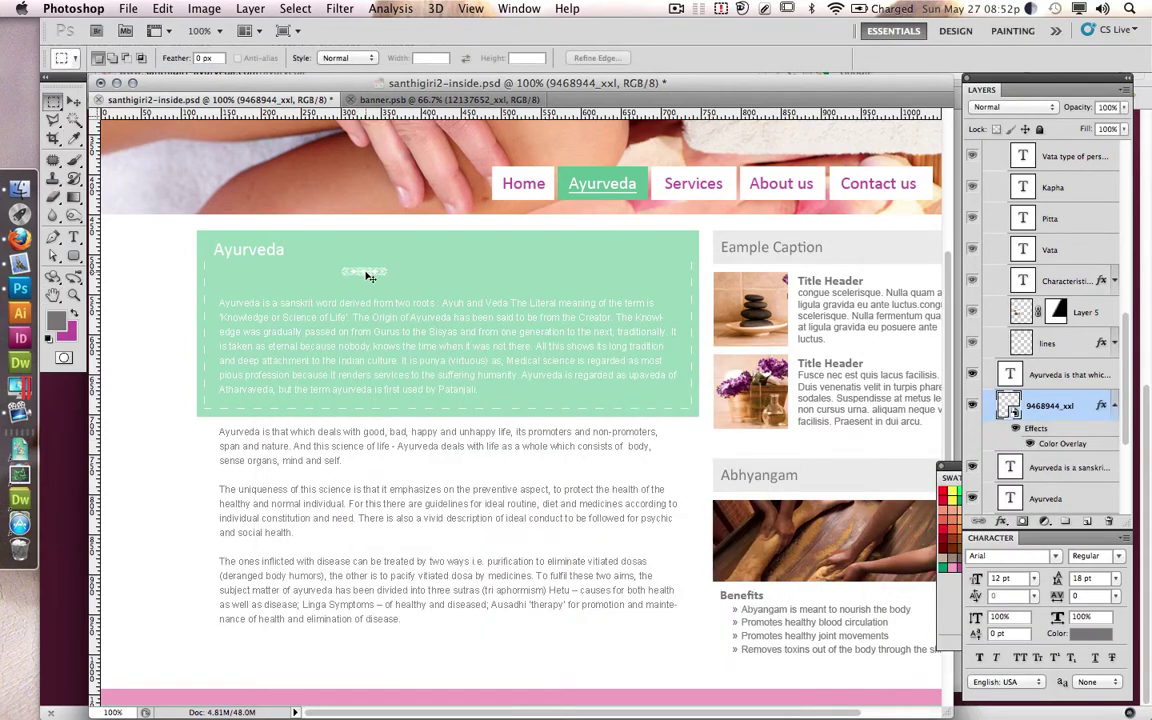
left_click_drag(237, 270, 241, 272)
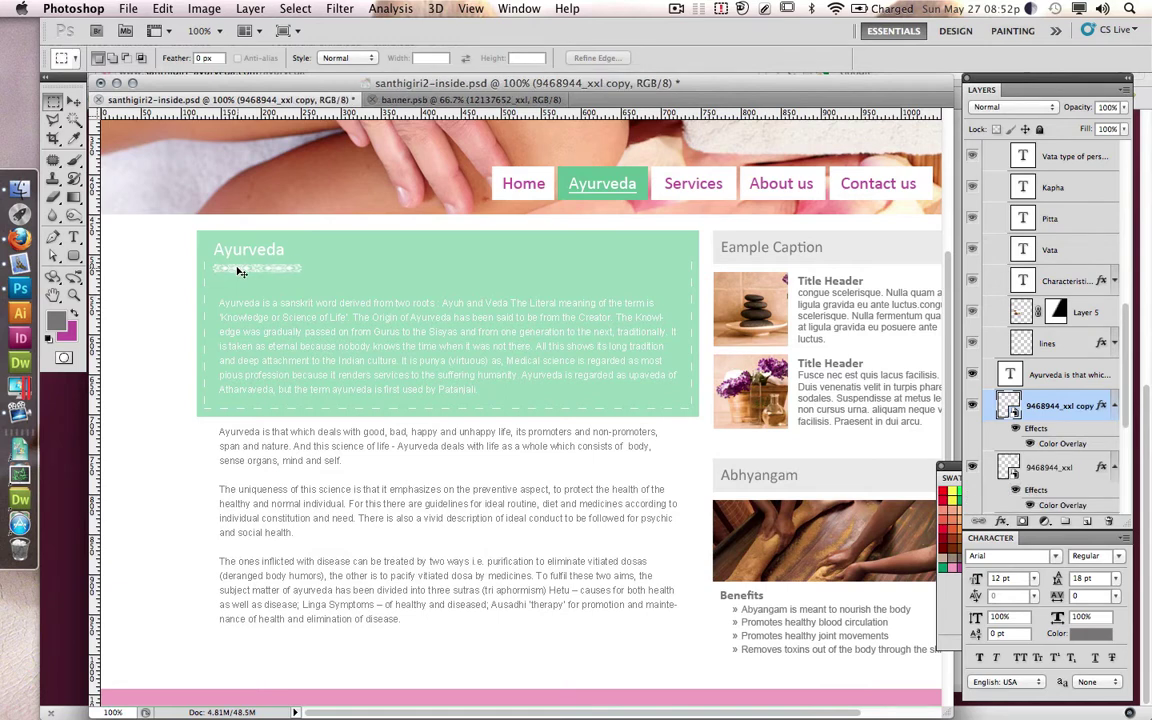
Step: Repeat the ornament copies across the box and group them as 'objectline'
key("alt+shift+Right")
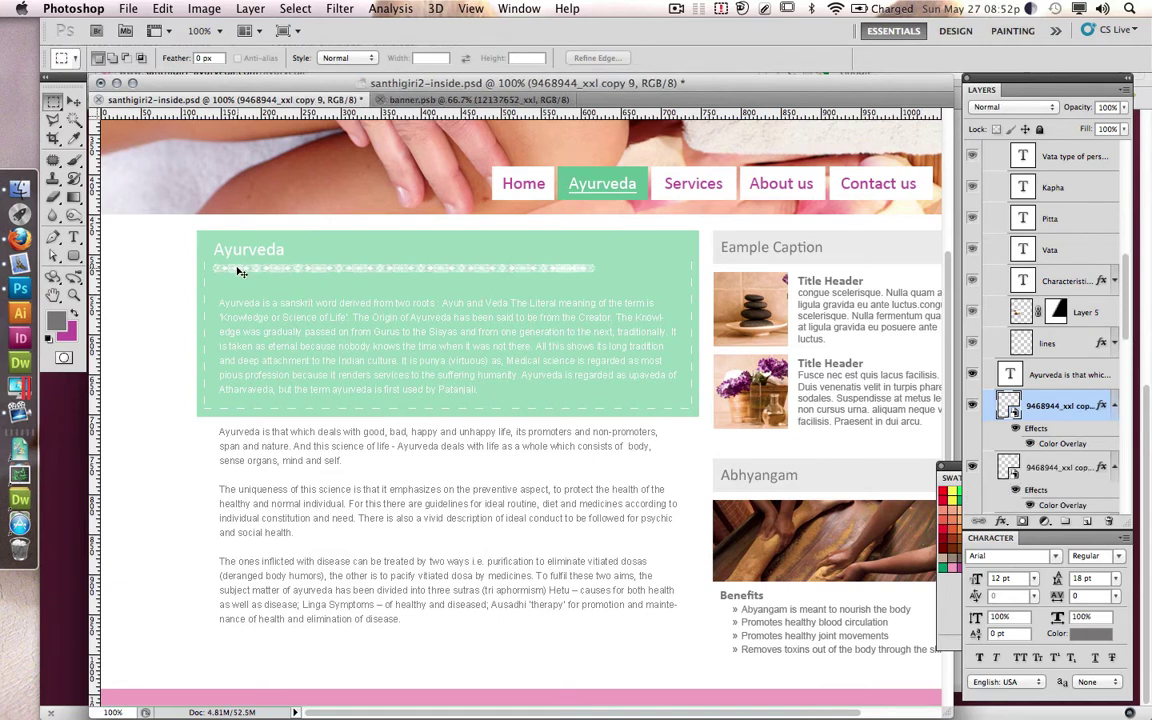
key("alt+shift+Right")
scroll(237, 268, "up", 2)
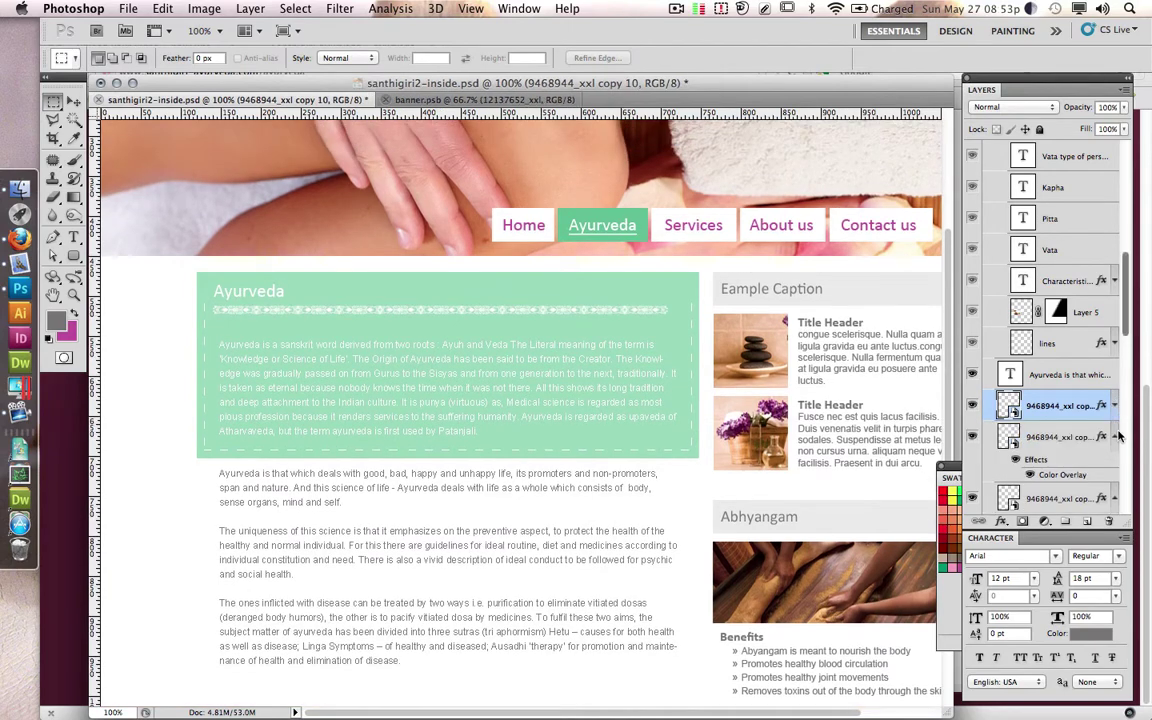
left_click(1063, 503, "shift")
scroll(1063, 503, "down", 1)
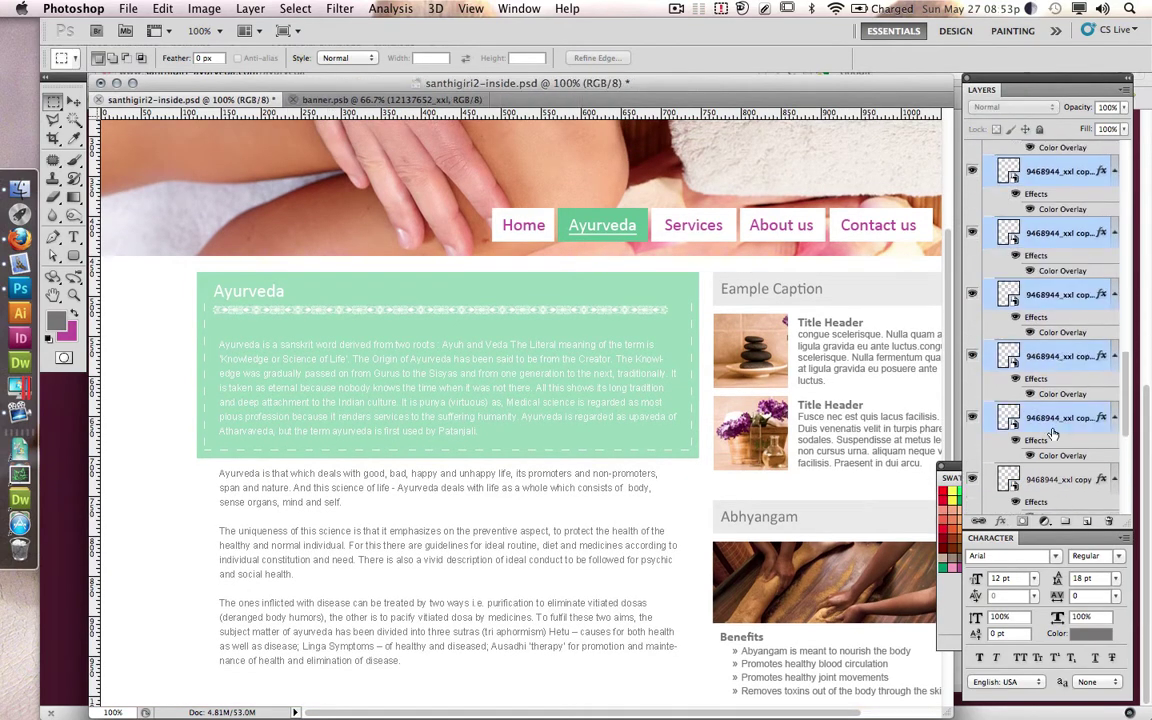
key("super+g")
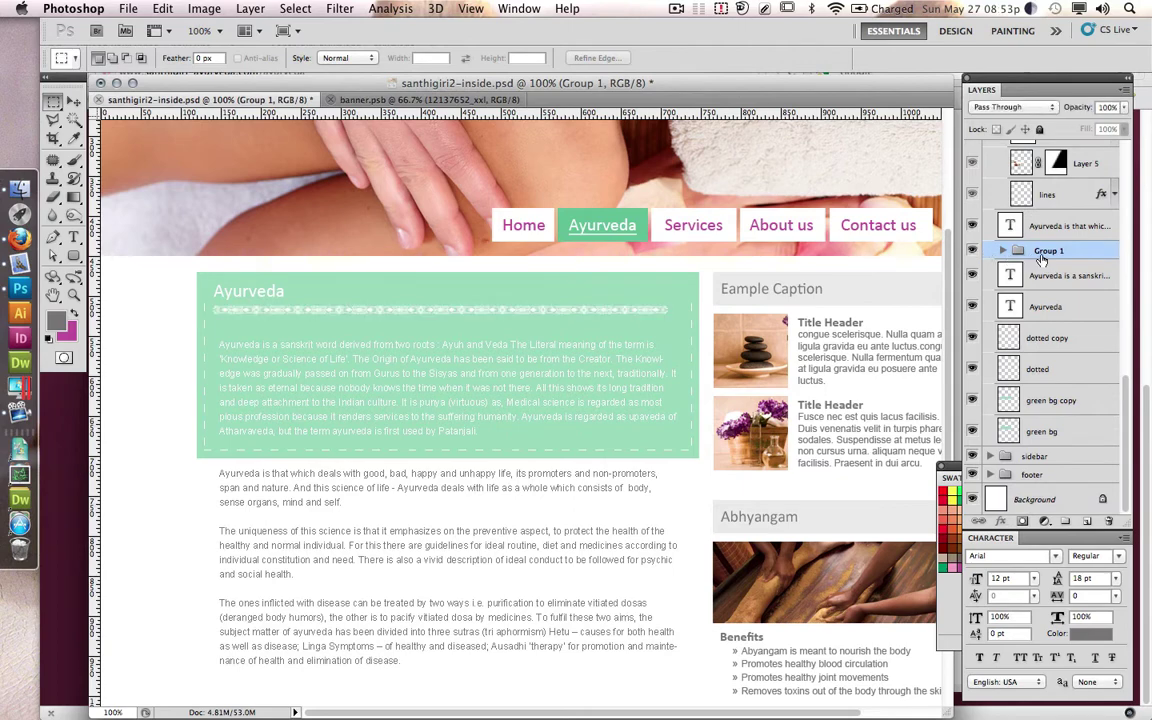
double_click(1041, 258)
type("objectline")
key("Return")
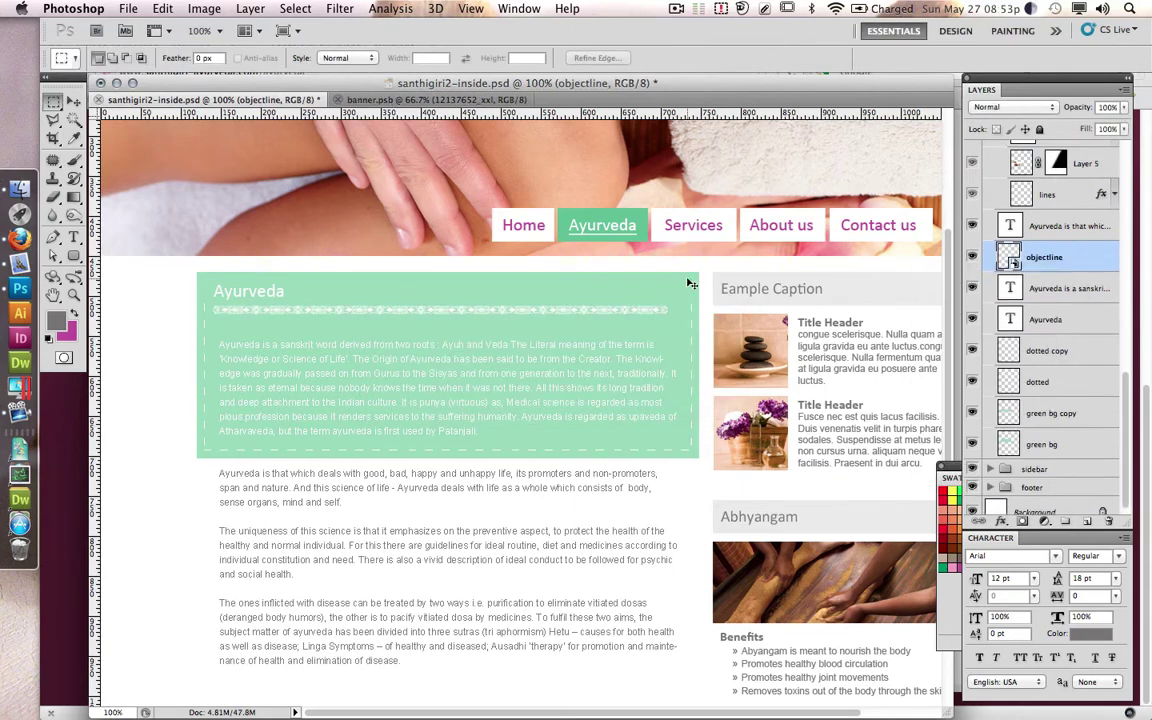
Step: Narrow the intro paragraph's text box from the left, leaving space beside it
scroll(690, 284, "up", 3)
scroll(640, 286, "down", 4)
scroll(586, 290, "down", 2)
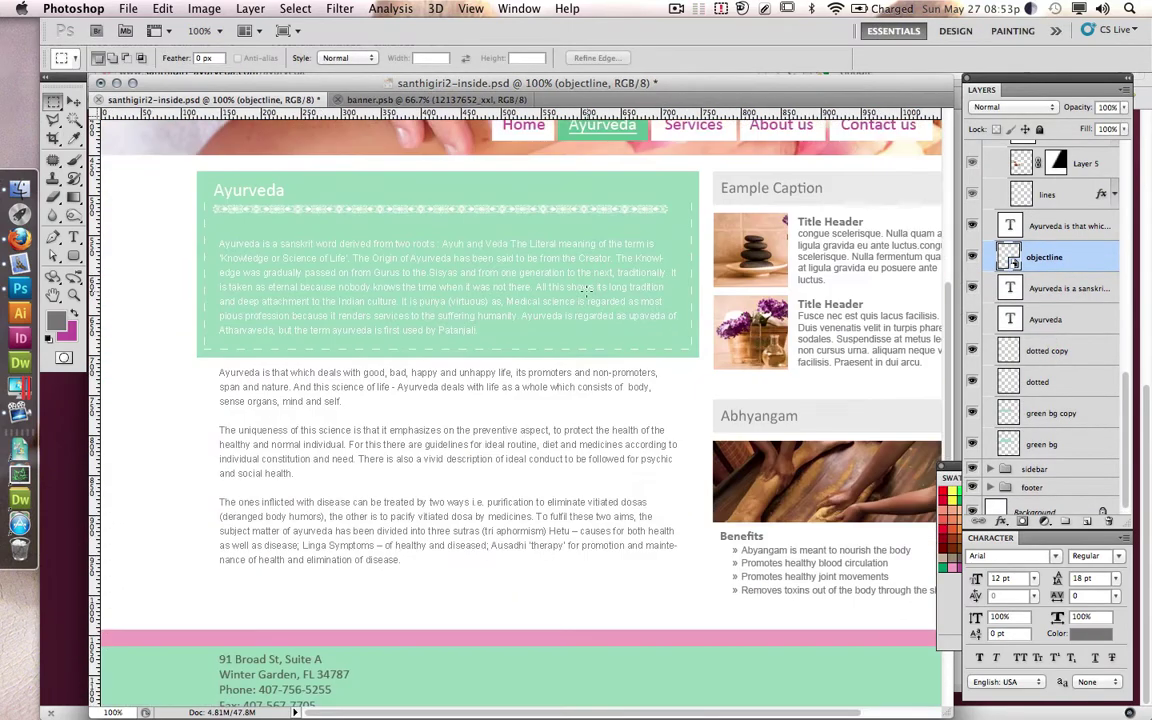
left_click(425, 468, "super")
key("Down")
key("Down")
key("Down")
key("t")
left_click(416, 258)
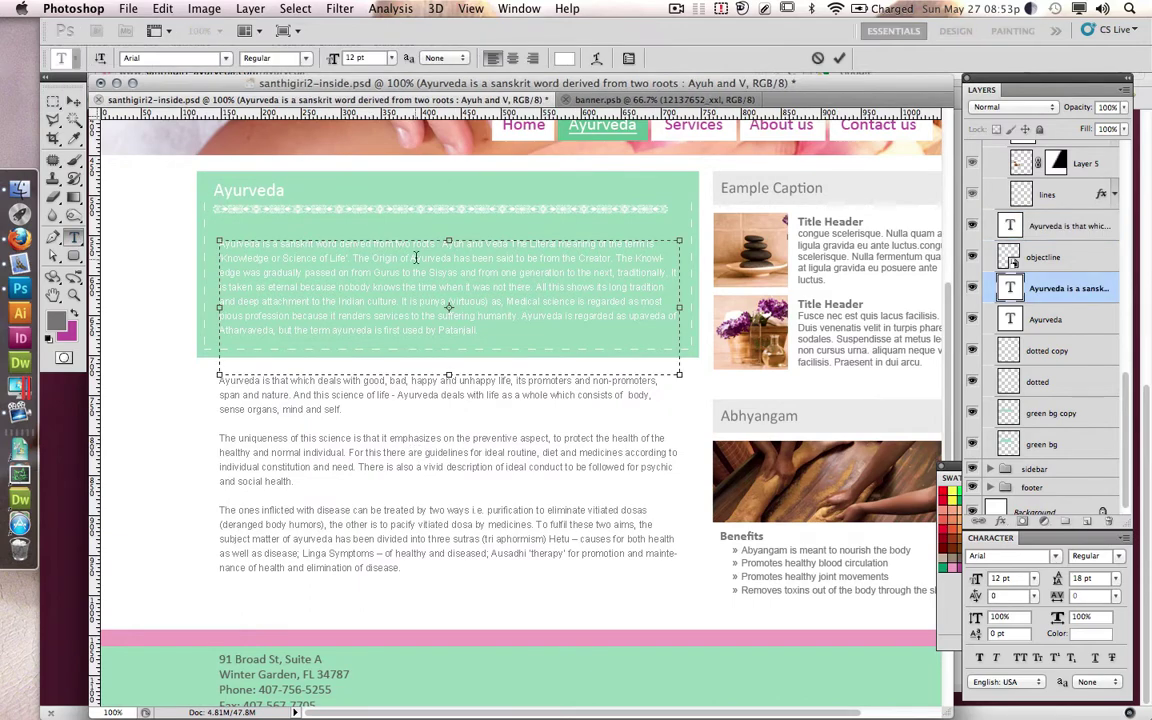
key("super+shift+Up")
key("super+shift+Up")
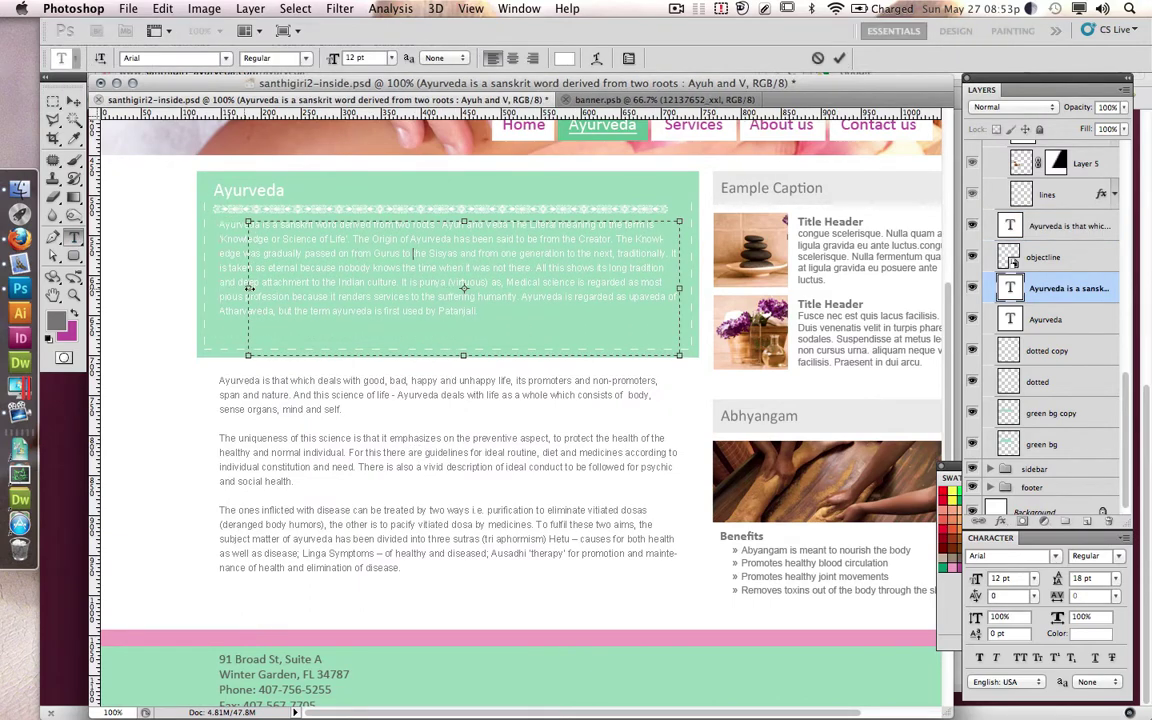
left_click_drag(249, 288, 343, 276)
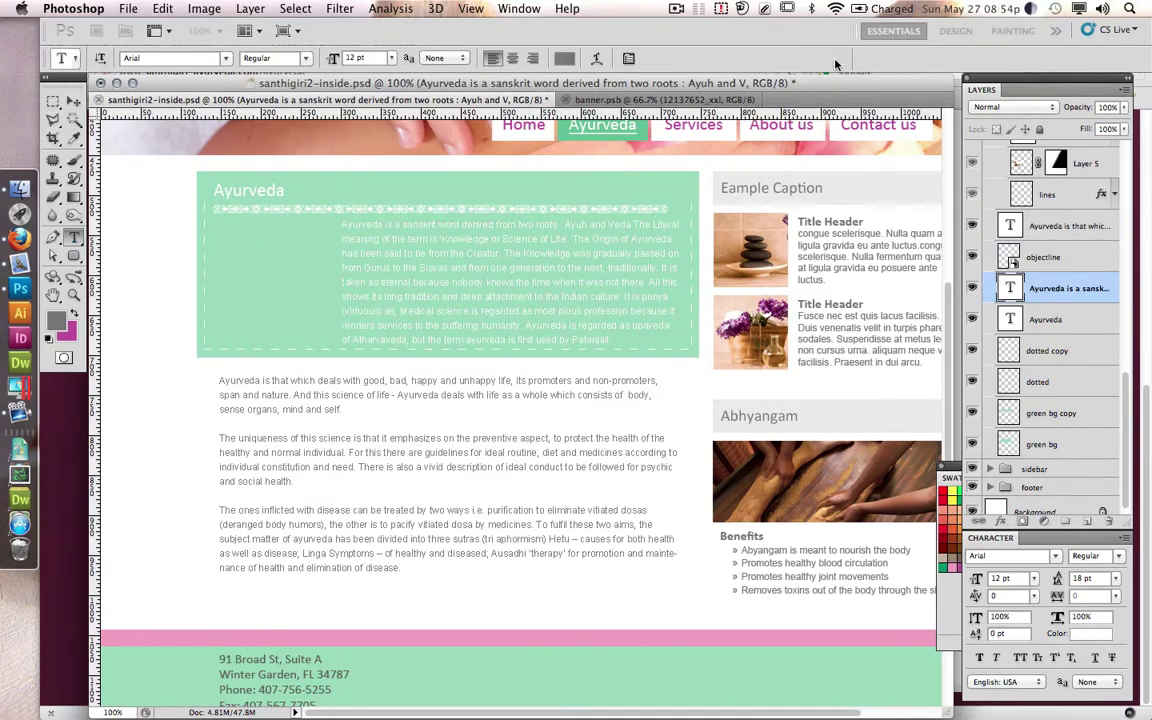
Step: Check the live Santhigiri Ayurveda page in Firefox for reference, then return to Photoshop
left_click(20, 238)
scroll(590, 400, "up", 5)
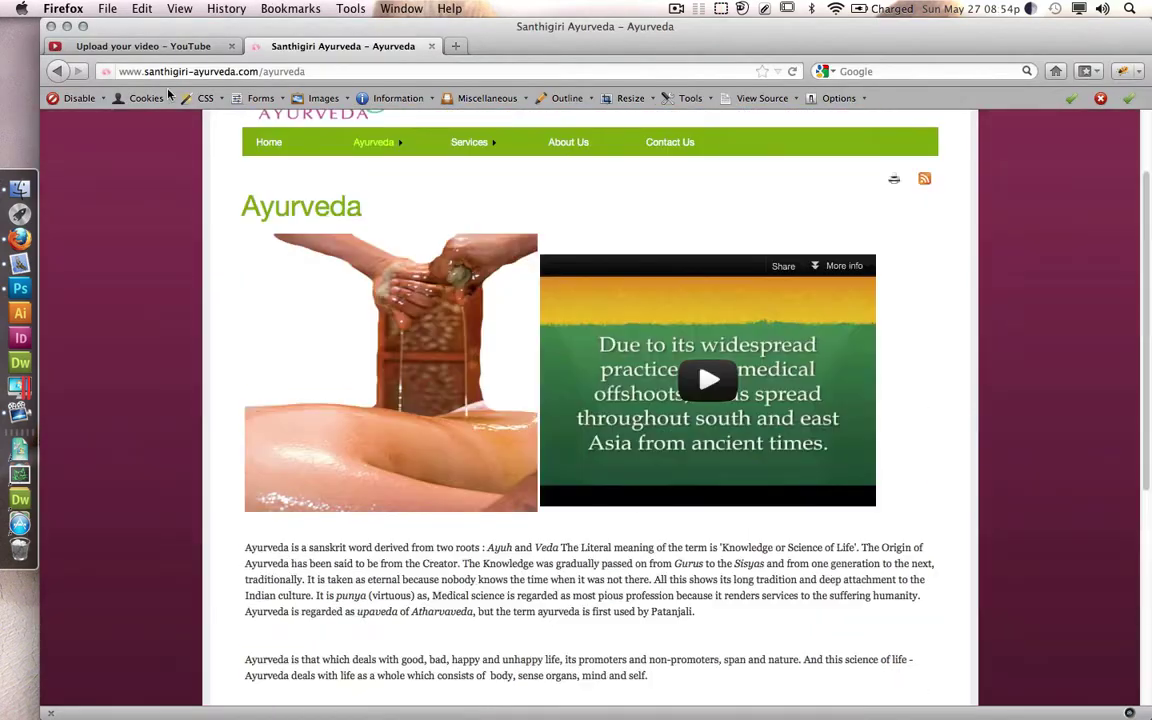
key("super+Tab")
left_click(128, 8)
Step: Place the 818233_xl massage photo, shrink it left of the Ayurveda box, and mask it
left_click(160, 329)
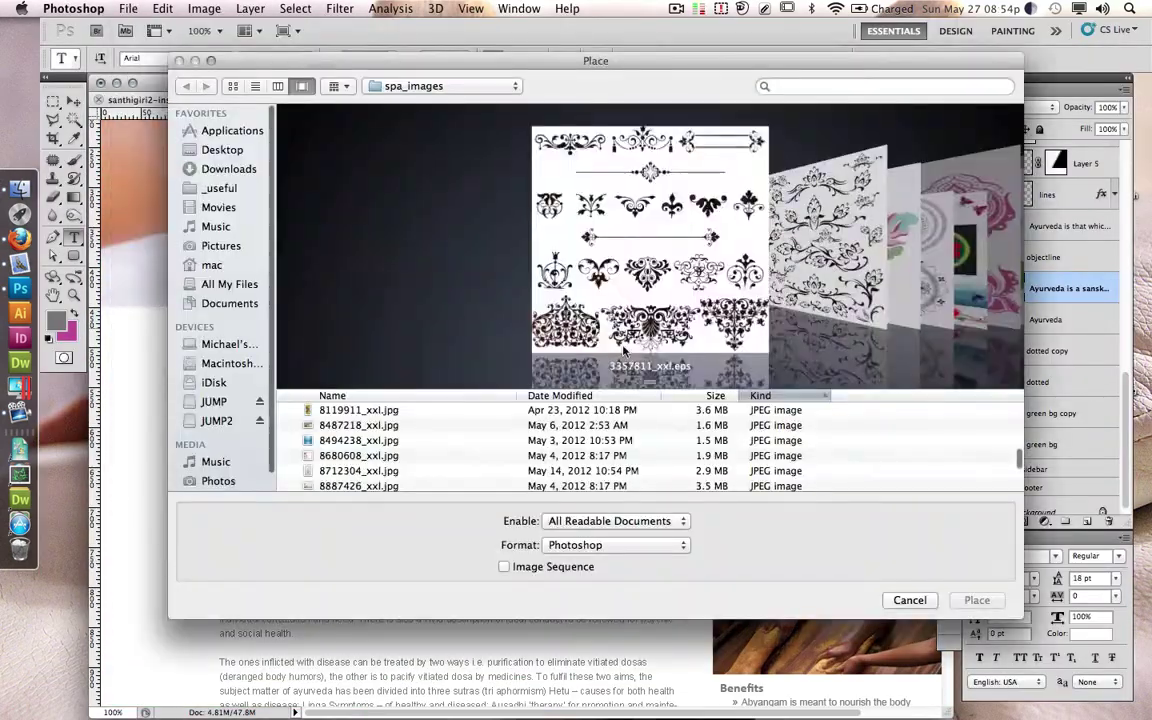
scroll(624, 330, "down", 5)
double_click(624, 302)
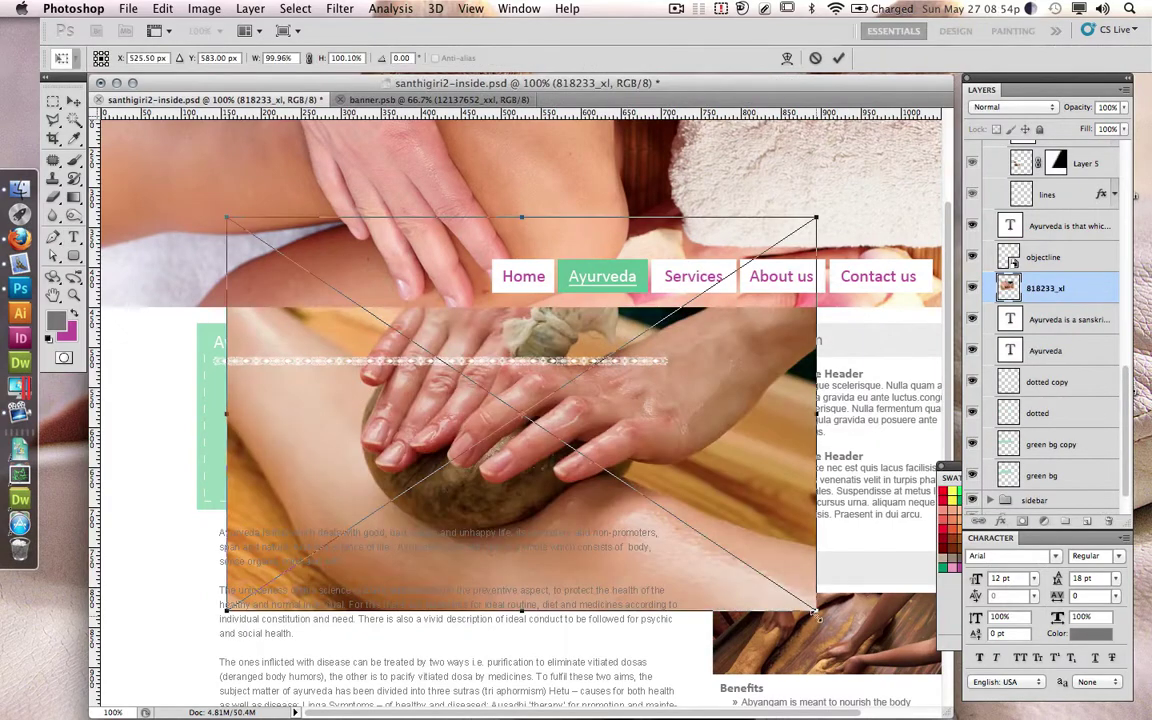
left_click_drag(815, 613, 490, 415)
left_click_drag(330, 362, 292, 413)
key("Return")
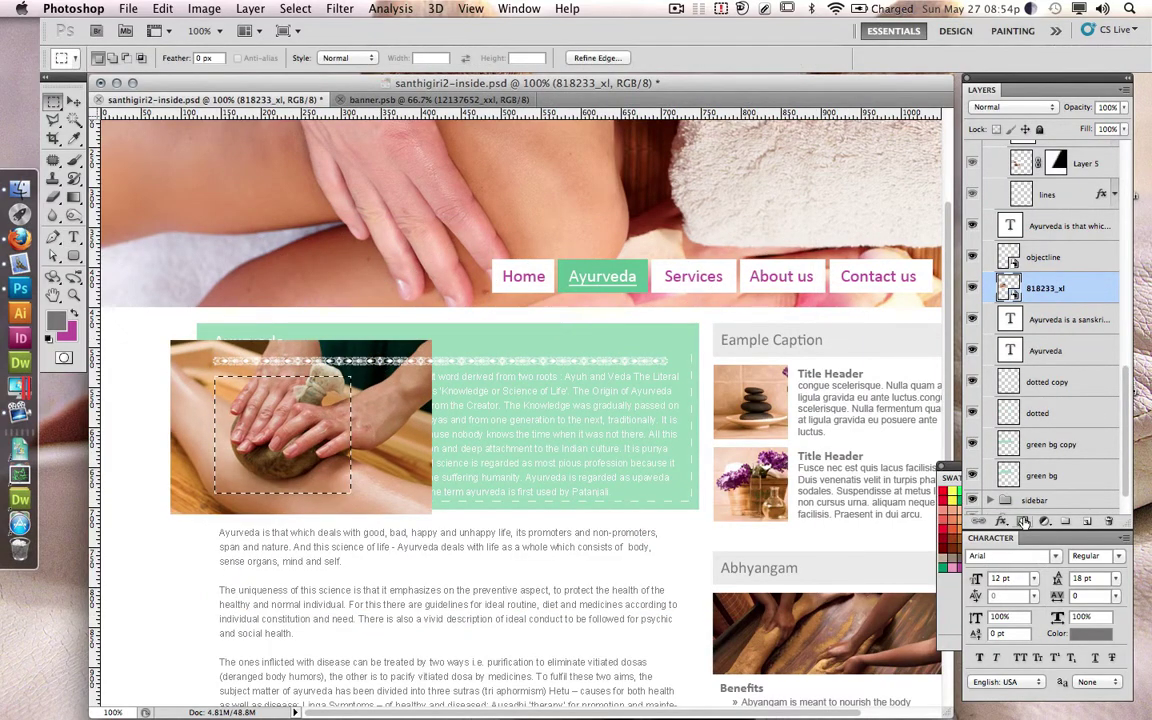
left_click(1023, 521)
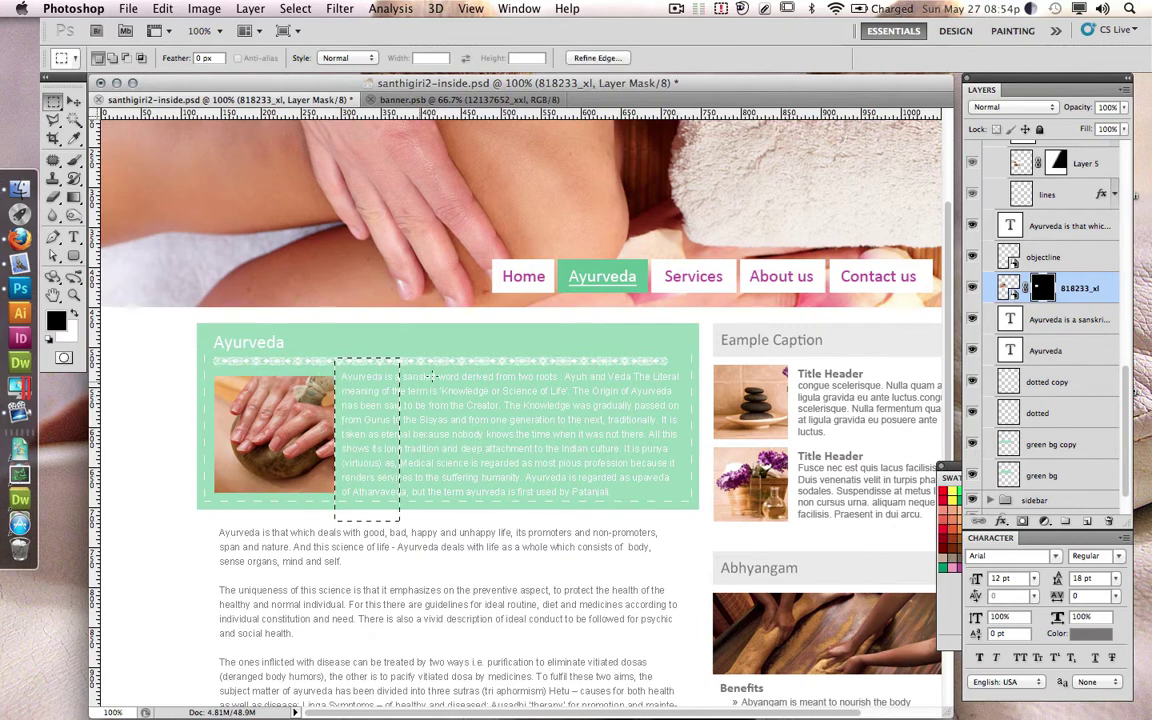
key("Up")
key("Up")
Step: Frame the massage photo with a thin outside Stroke in the chosen colour
right_click(1100, 285)
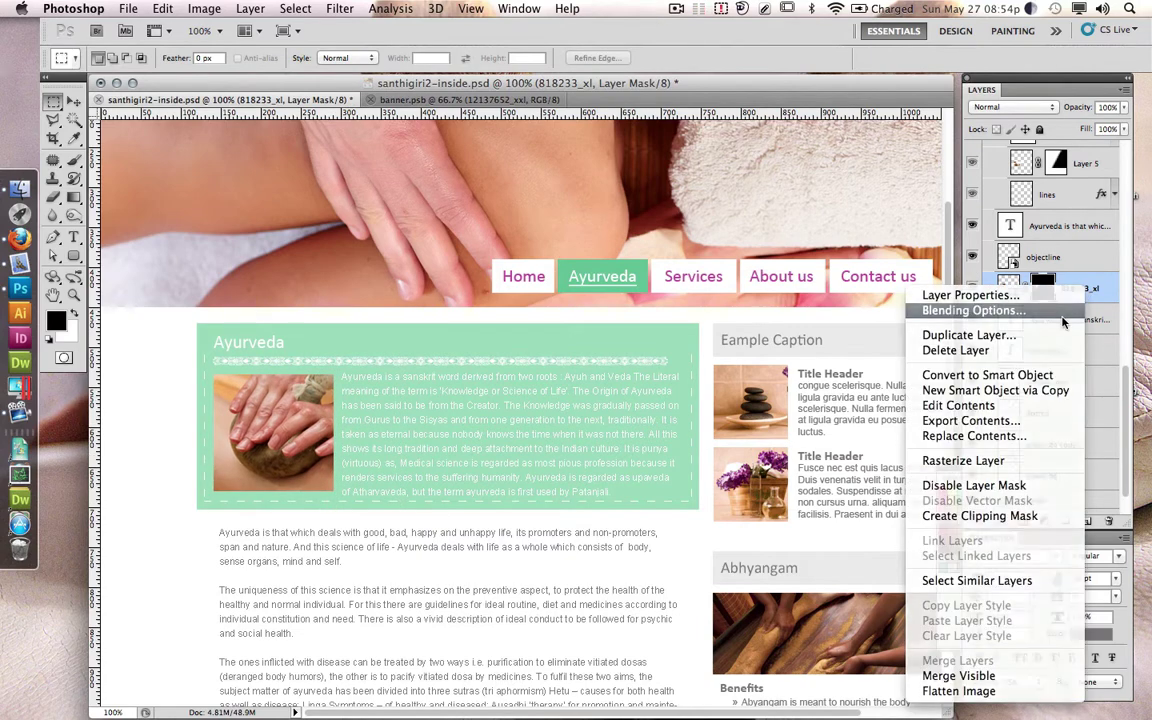
left_click(965, 308)
left_click(322, 609)
left_click(465, 510)
left_click(668, 442)
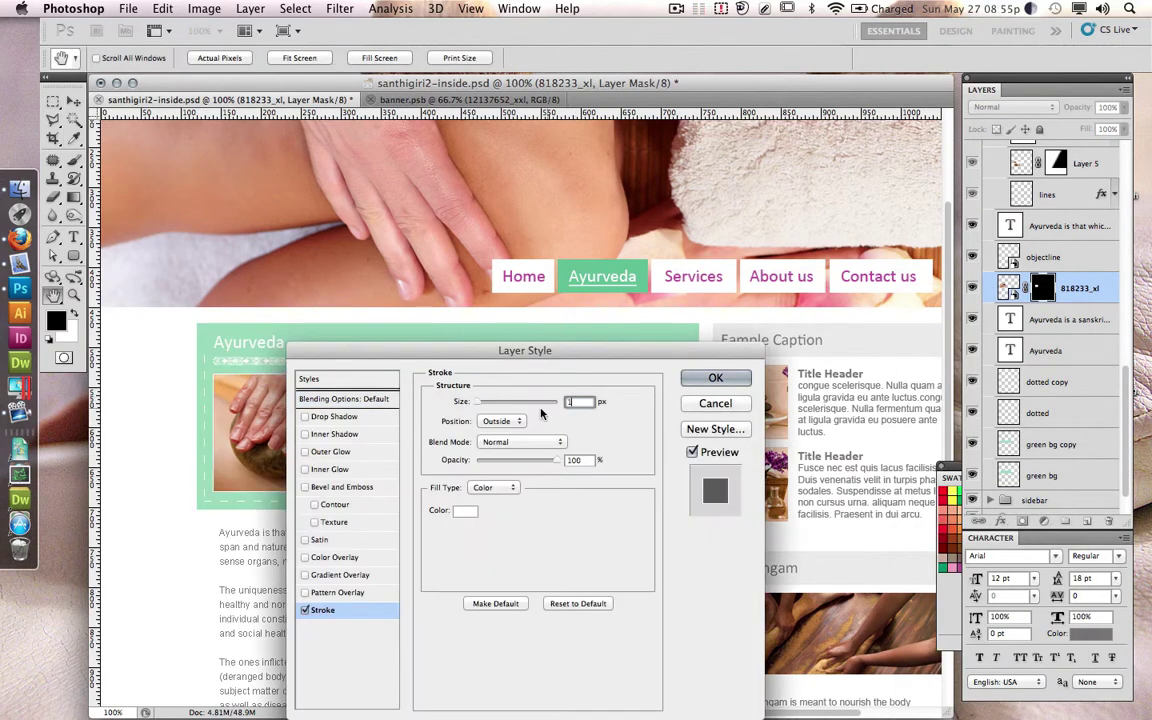
left_click(716, 377)
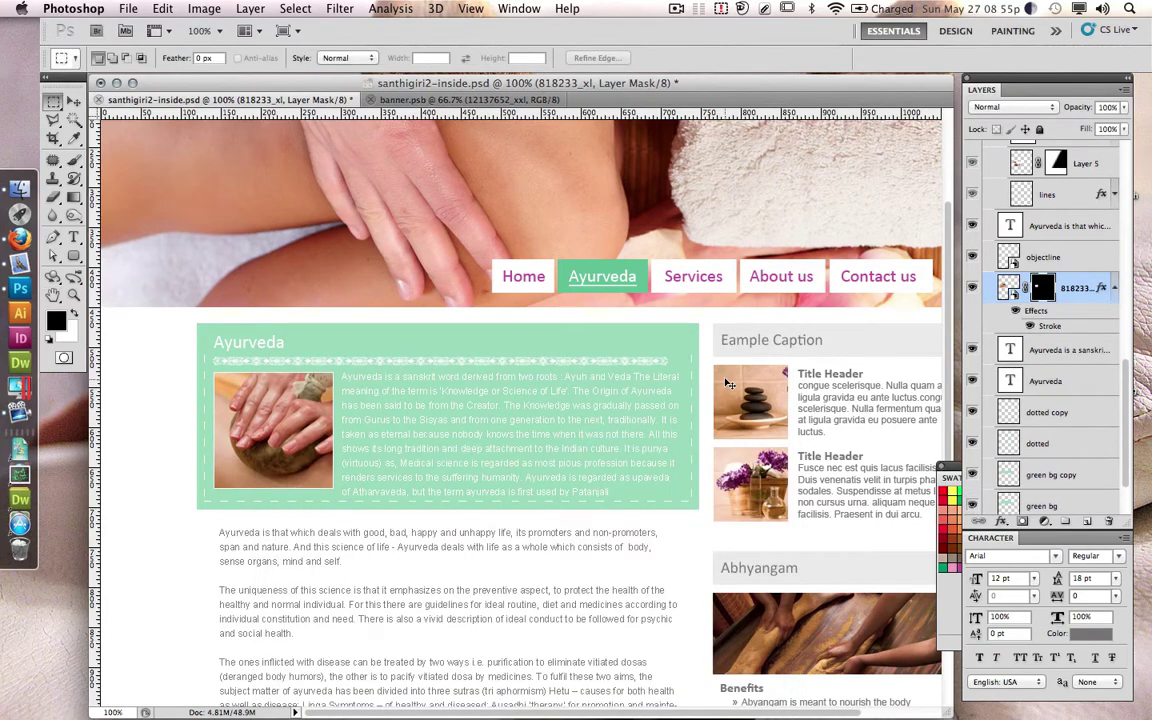
left_click(313, 563, "super")
scroll(716, 365, "down", 3)
Step: Group the sidebar sample caption layers and hide the group
scroll(716, 365, "right", 3)
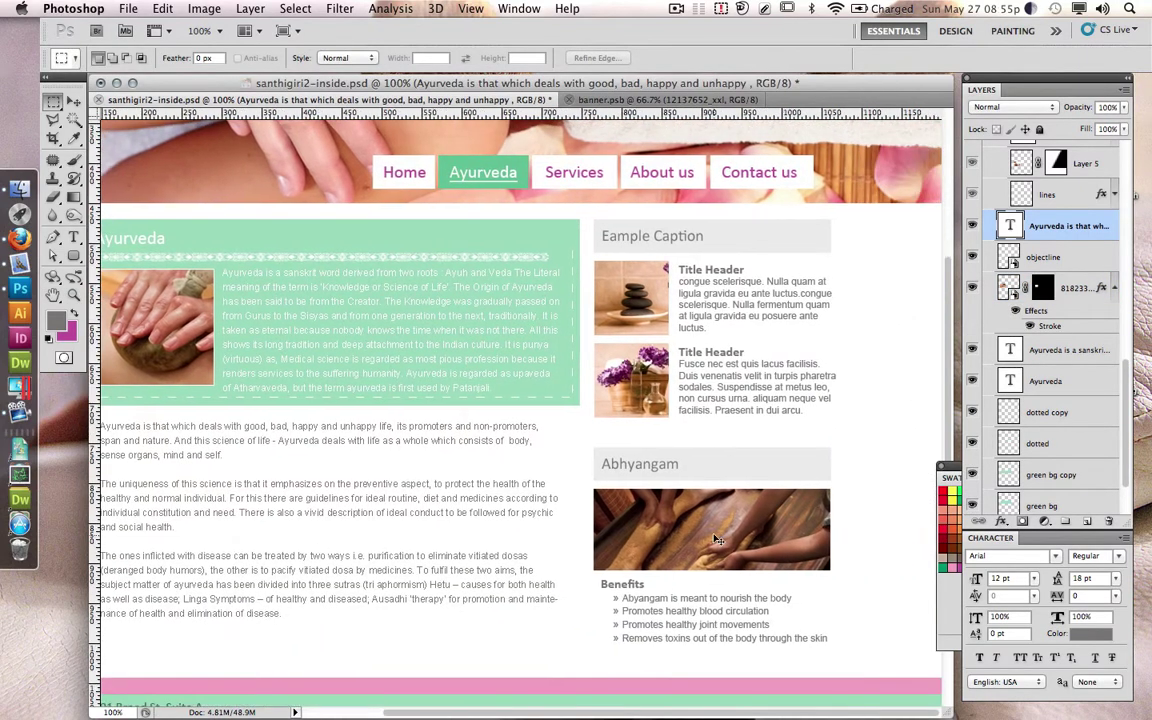
left_click(716, 365, "super")
key("super+g")
left_click(972, 456)
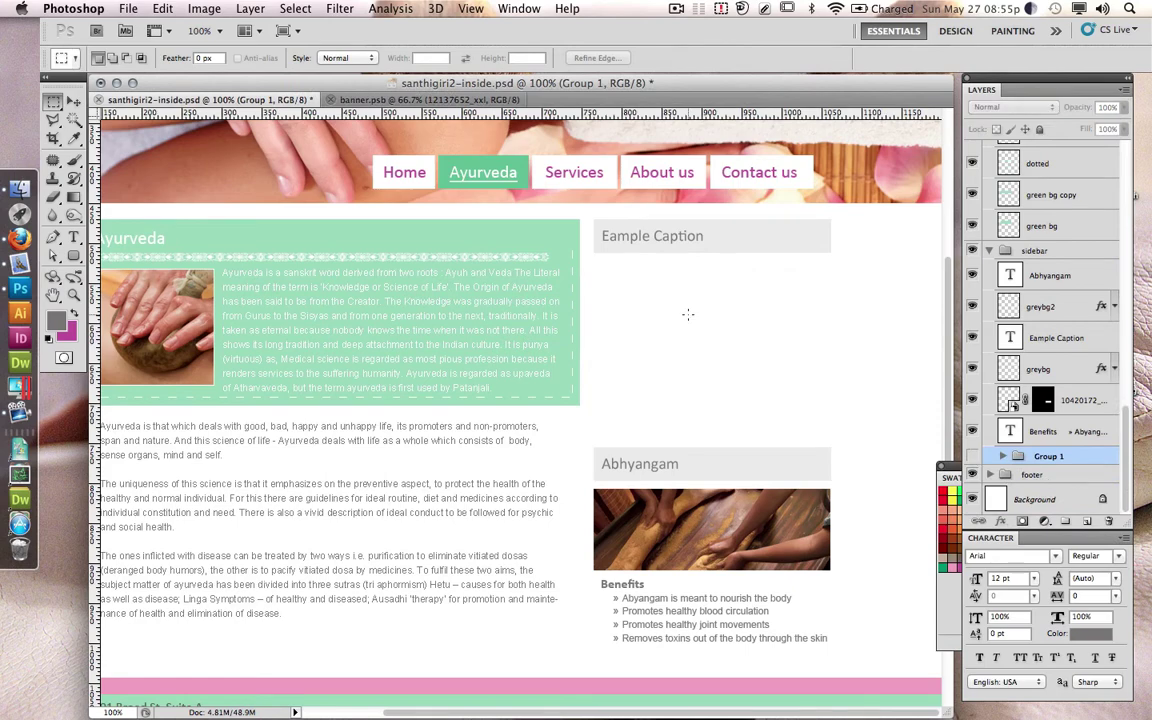
Step: Move the Abhyangam heading, background and photo up the sidebar and group them as 'top'
left_click(650, 245, "super")
left_click(700, 530, "super")
left_click(740, 466, "shift+super")
left_click(670, 470, "shift+super")
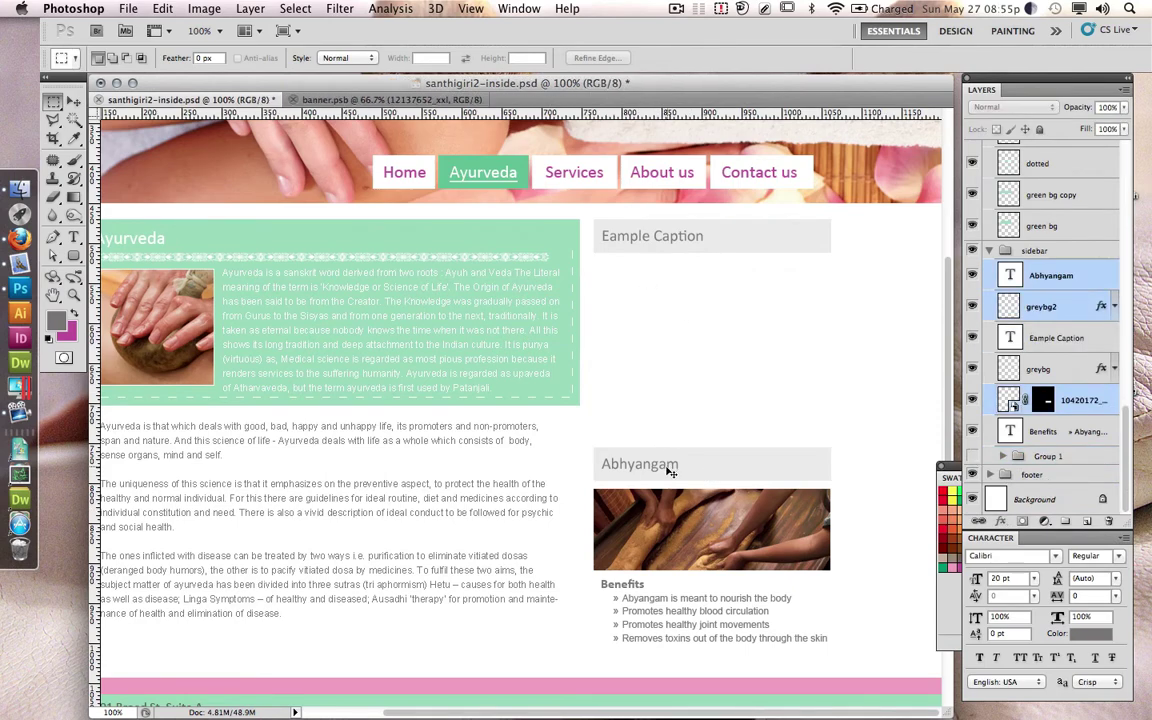
left_click_drag(677, 602, 678, 374)
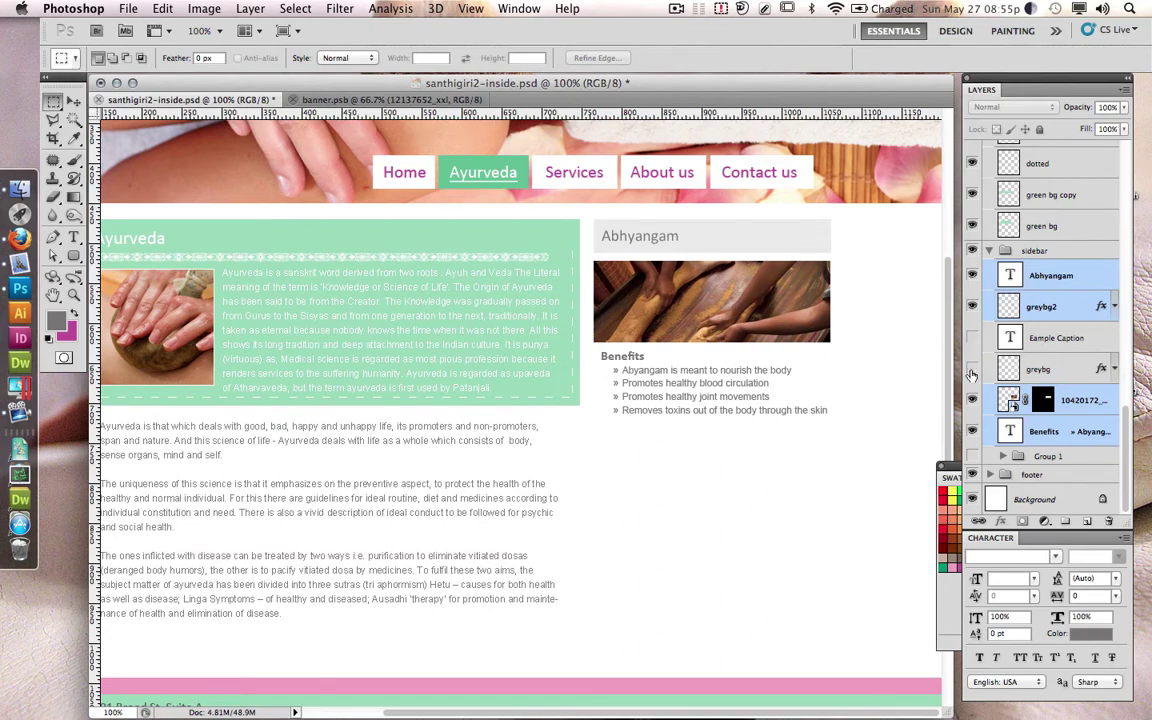
key("super+g")
double_click(1040, 375)
type("top")
key("Return")
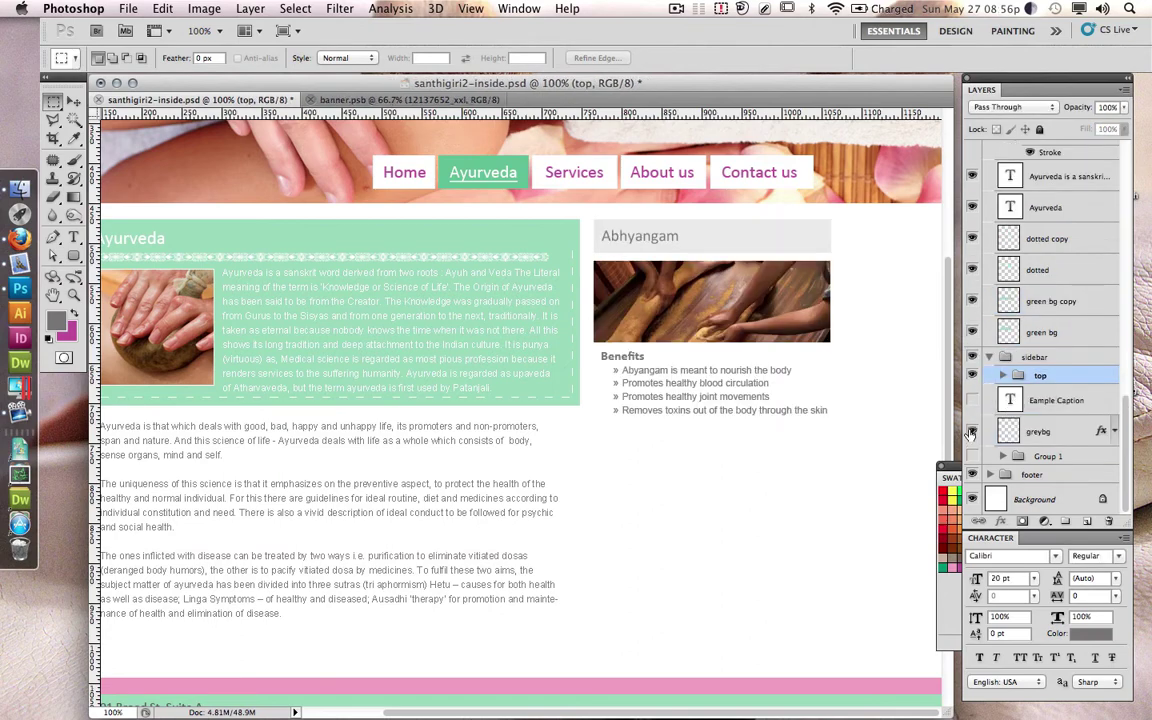
Step: Unhide the Eample Caption heading and select its text for retitling
left_click(972, 399)
left_click(1033, 431, "shift")
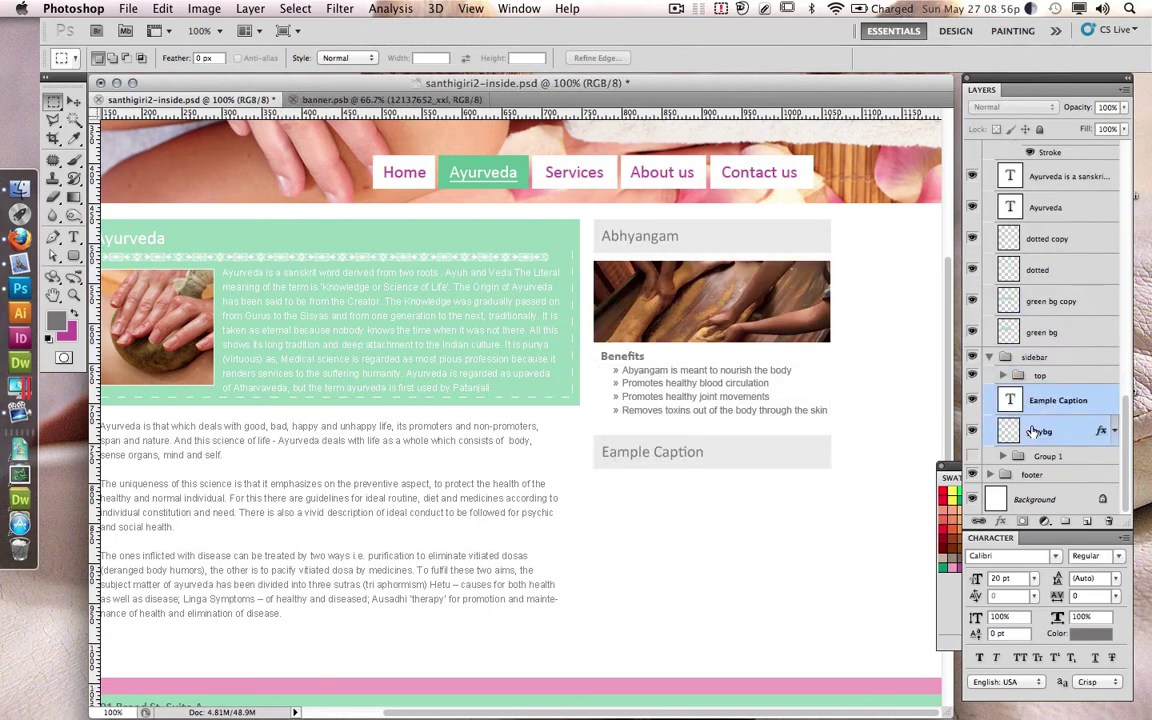
key("t")
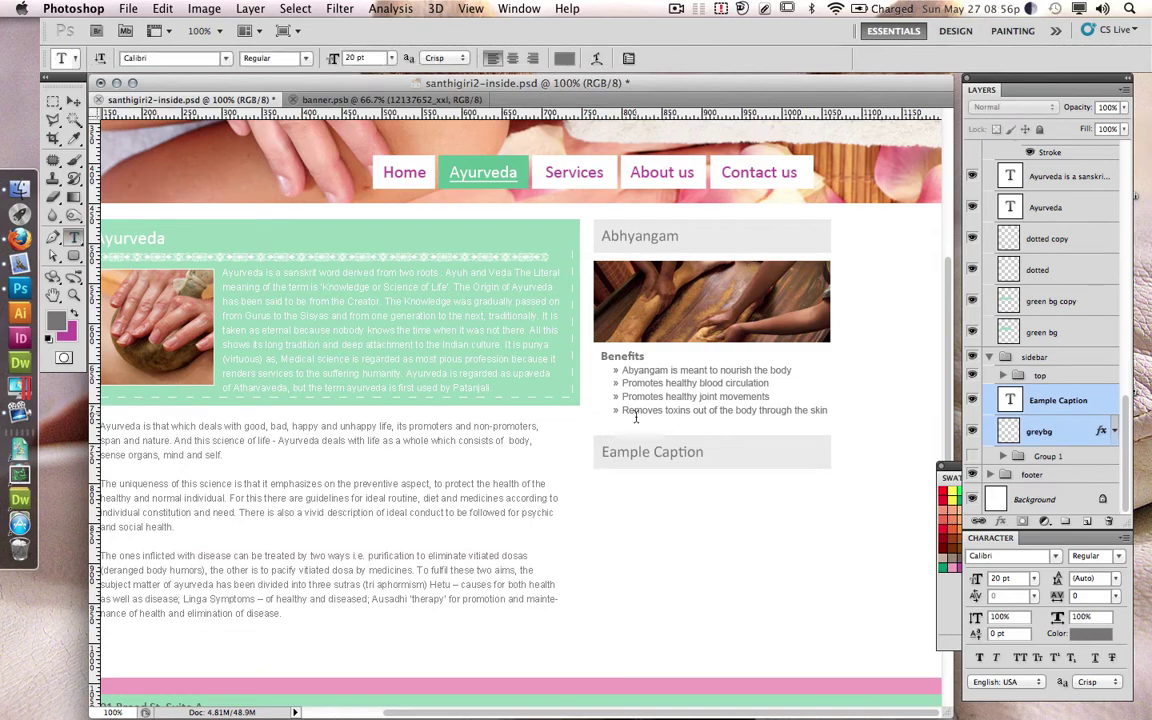
triple_click(683, 454)
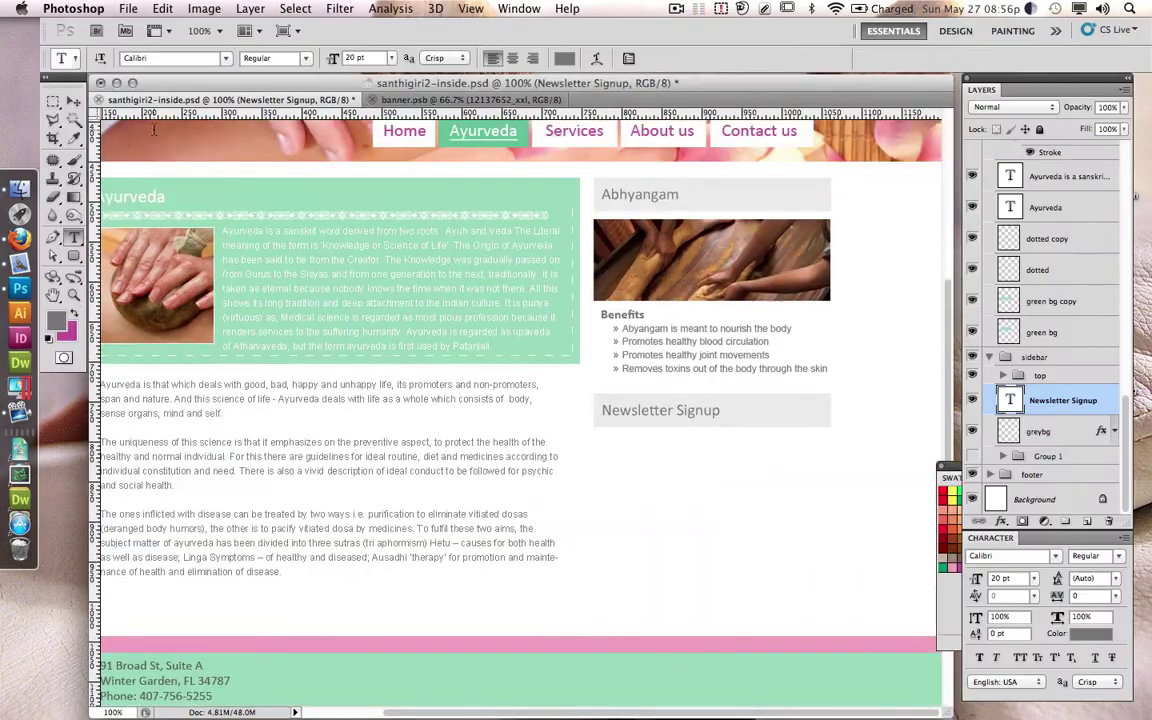
Step: Search Google for 'form elements' in a new Firefox tab
left_click(20, 237)
key("super+t")
type("form e")
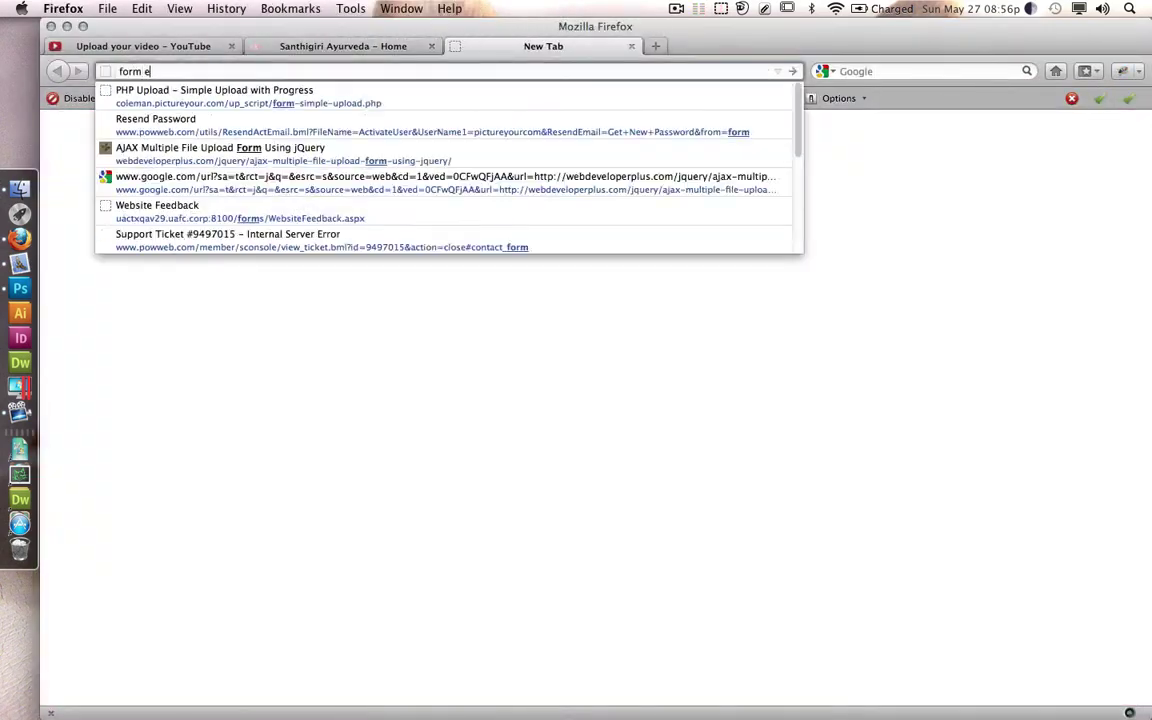
type("lements")
key("Return")
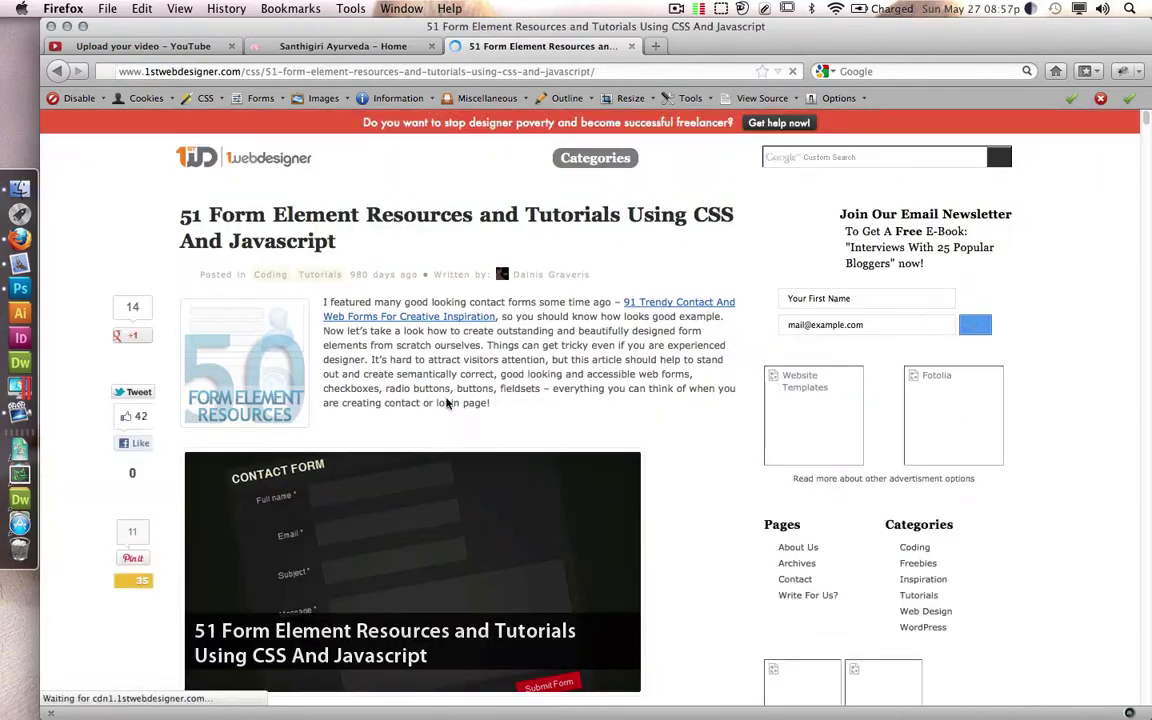
Step: Browse the 51 Form Element Resources examples and pick the Personal details form image
scroll(447, 403, "down", 5)
scroll(447, 403, "down", 10)
scroll(447, 403, "down", 10)
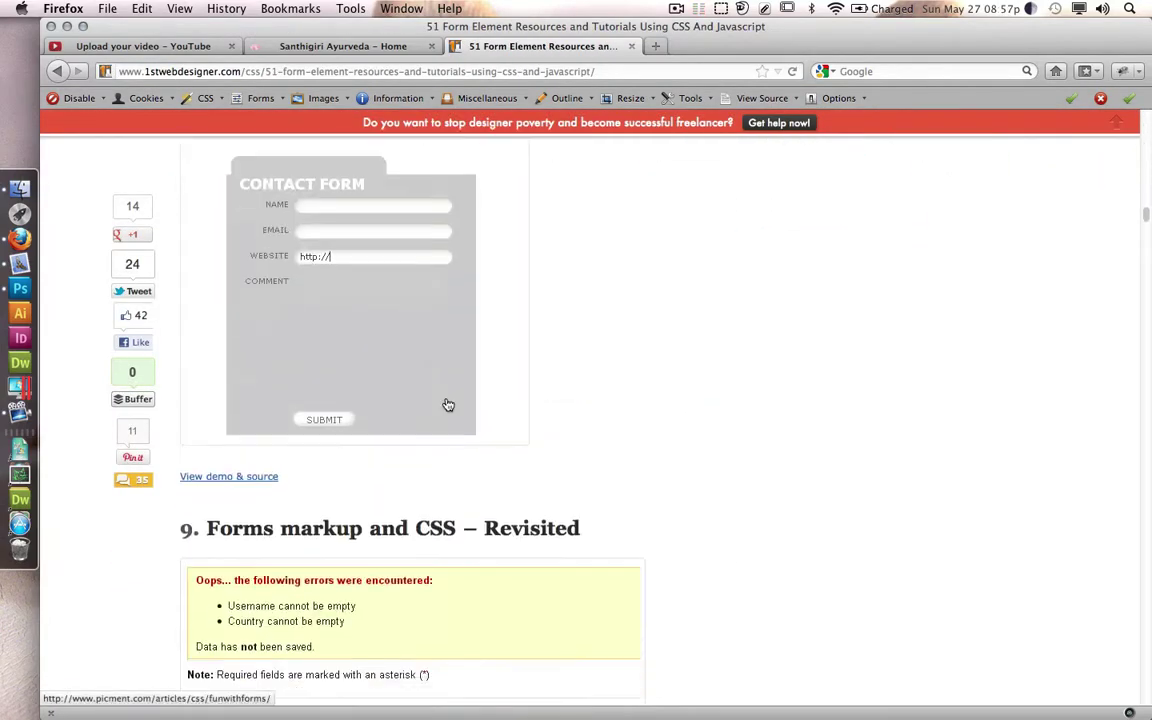
scroll(447, 403, "down", 10)
scroll(447, 403, "down", 10)
scroll(437, 391, "down", 10)
scroll(437, 391, "down", 10)
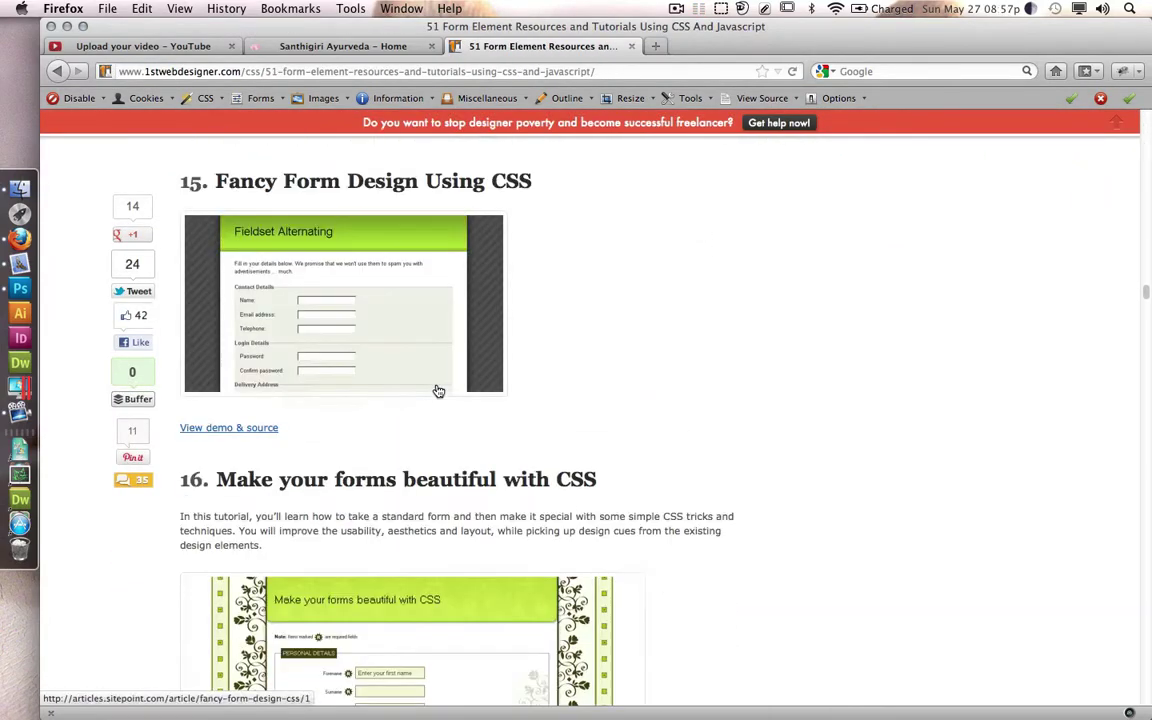
scroll(438, 390, "down", 10)
scroll(438, 391, "down", 10)
scroll(438, 391, "down", 10)
scroll(438, 391, "down", 10)
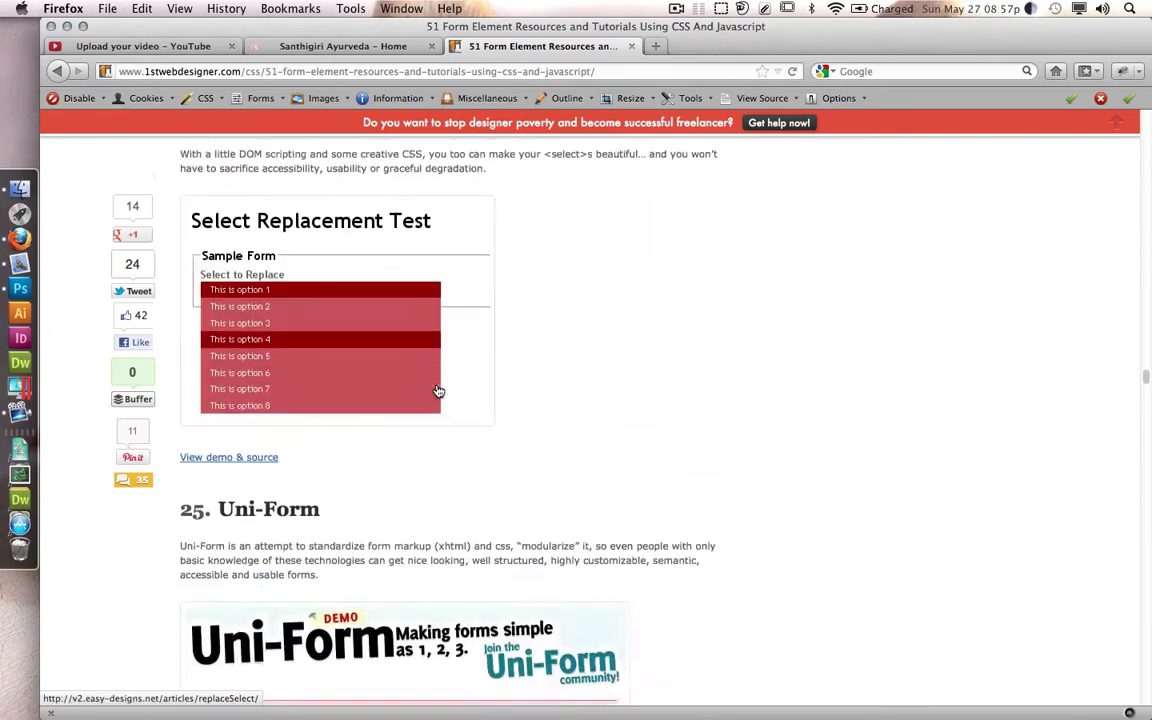
scroll(438, 391, "down", 10)
scroll(438, 391, "down", 10)
scroll(438, 391, "down", 10)
scroll(438, 391, "down", 10)
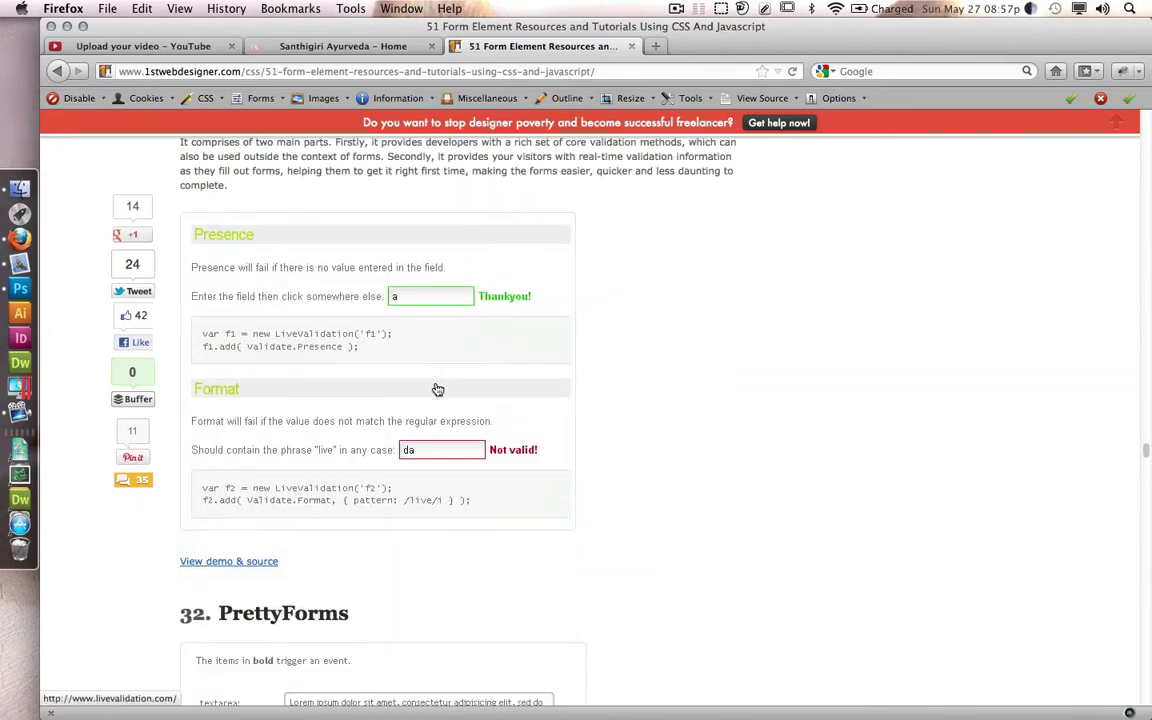
scroll(438, 391, "down", 10)
scroll(437, 390, "down", 10)
scroll(437, 390, "down", 10)
scroll(437, 390, "down", 10)
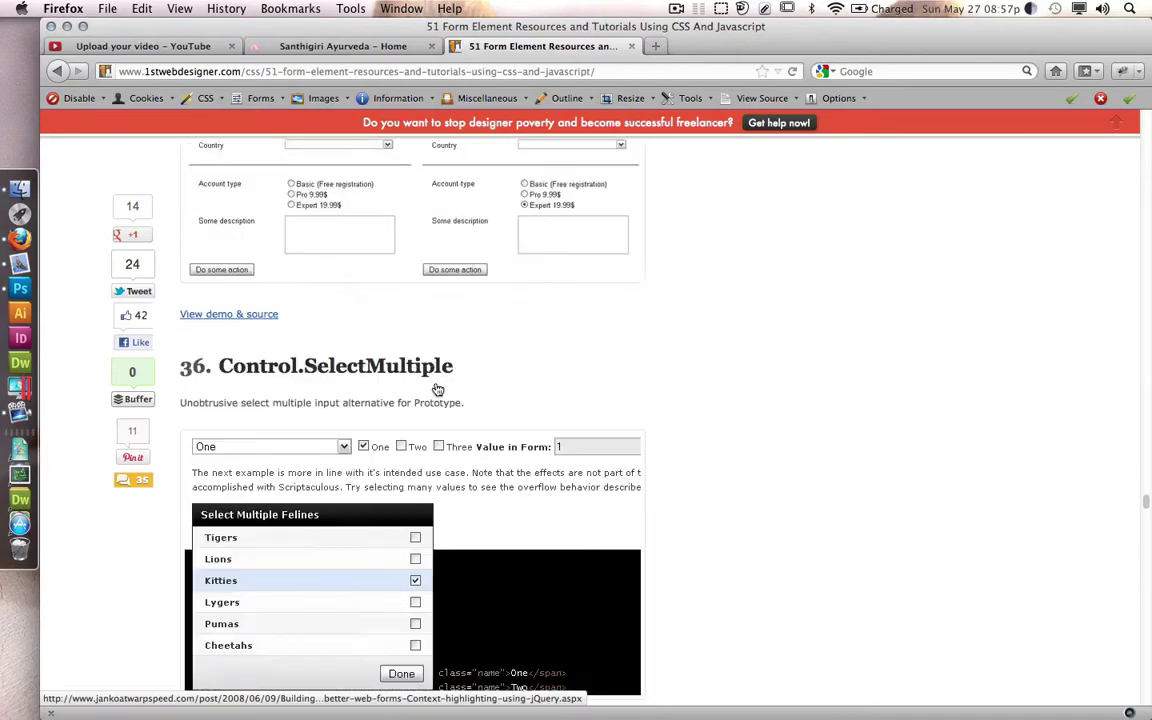
scroll(437, 390, "down", 10)
scroll(437, 389, "down", 10)
scroll(437, 389, "down", 10)
scroll(437, 389, "down", 10)
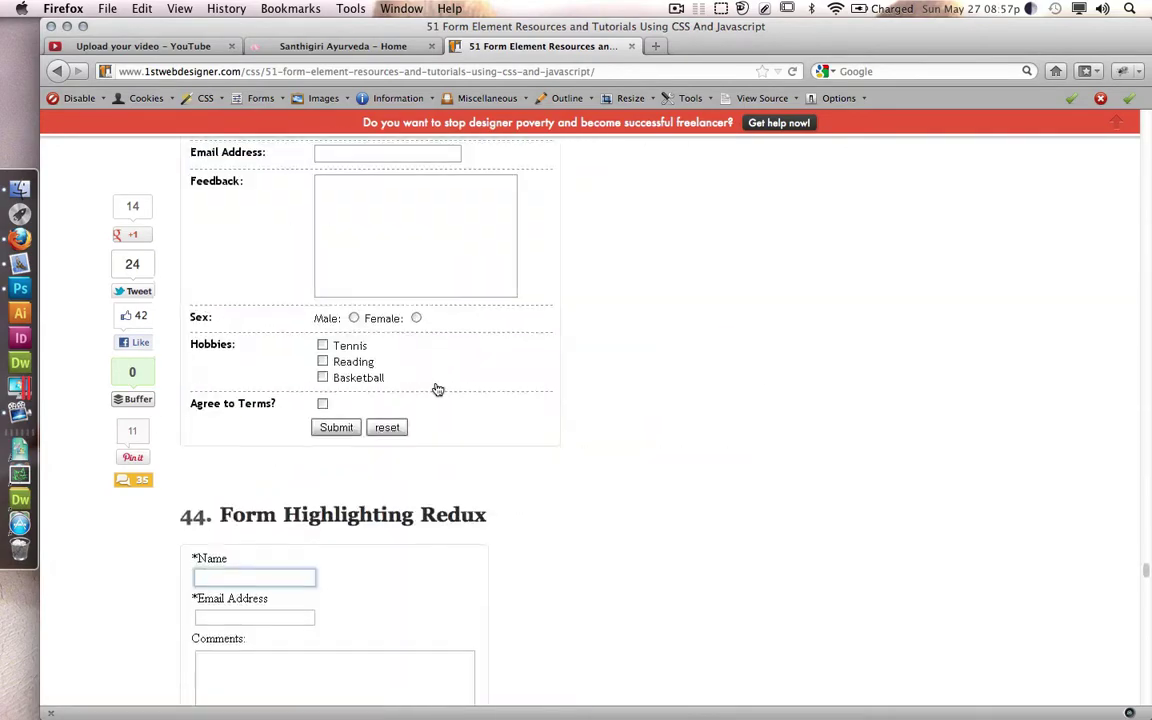
scroll(437, 389, "down", 10)
scroll(437, 389, "down", 5)
scroll(437, 389, "down", 10)
scroll(437, 389, "down", 10)
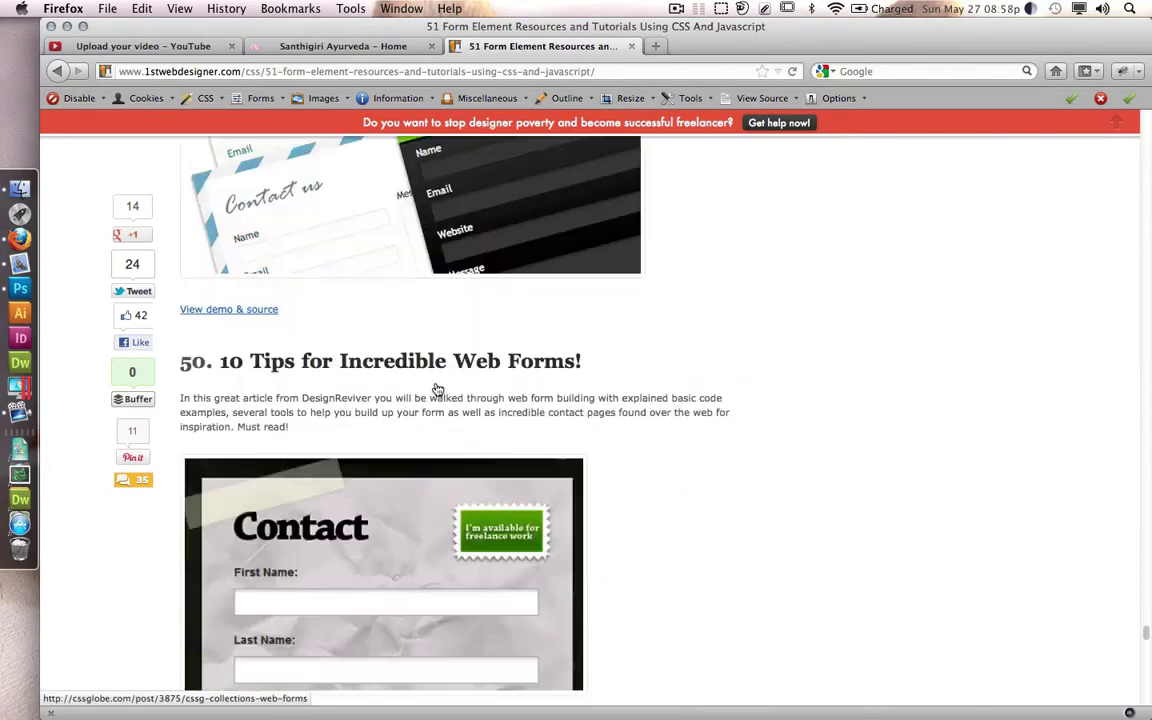
scroll(436, 389, "down", 10)
scroll(435, 388, "up", 10)
scroll(432, 386, "up", 10)
scroll(432, 386, "up", 5)
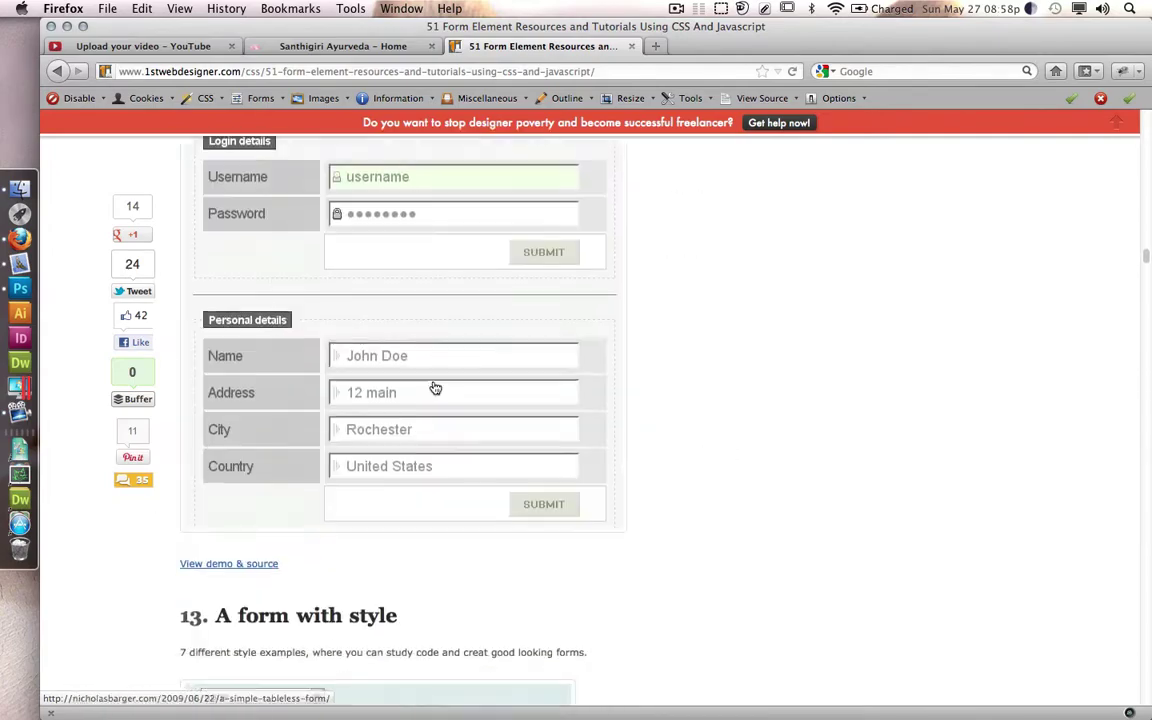
right_click(435, 385)
Step: Paste the copied form image into the mockup, then delete that pasted layer
left_click(483, 518)
left_click(20, 472)
key("super+v")
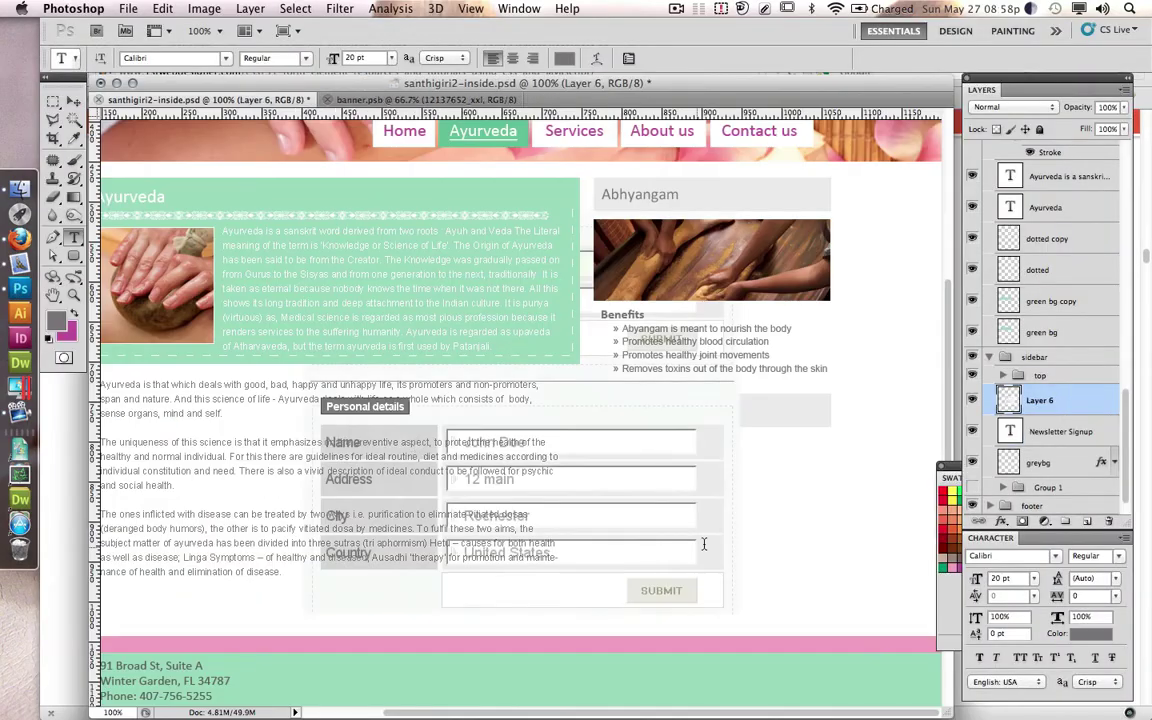
left_click(1111, 523)
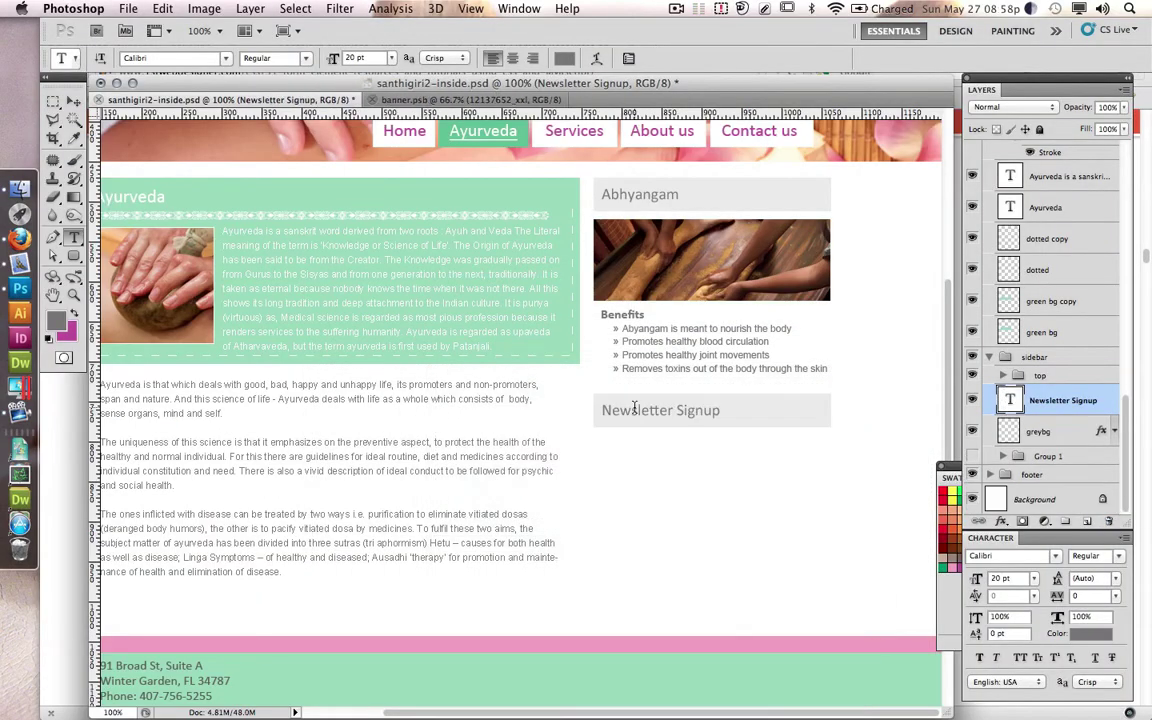
Step: Draw a field rectangle under the Newsletter Signup heading
left_click_drag(73, 255, 140, 247)
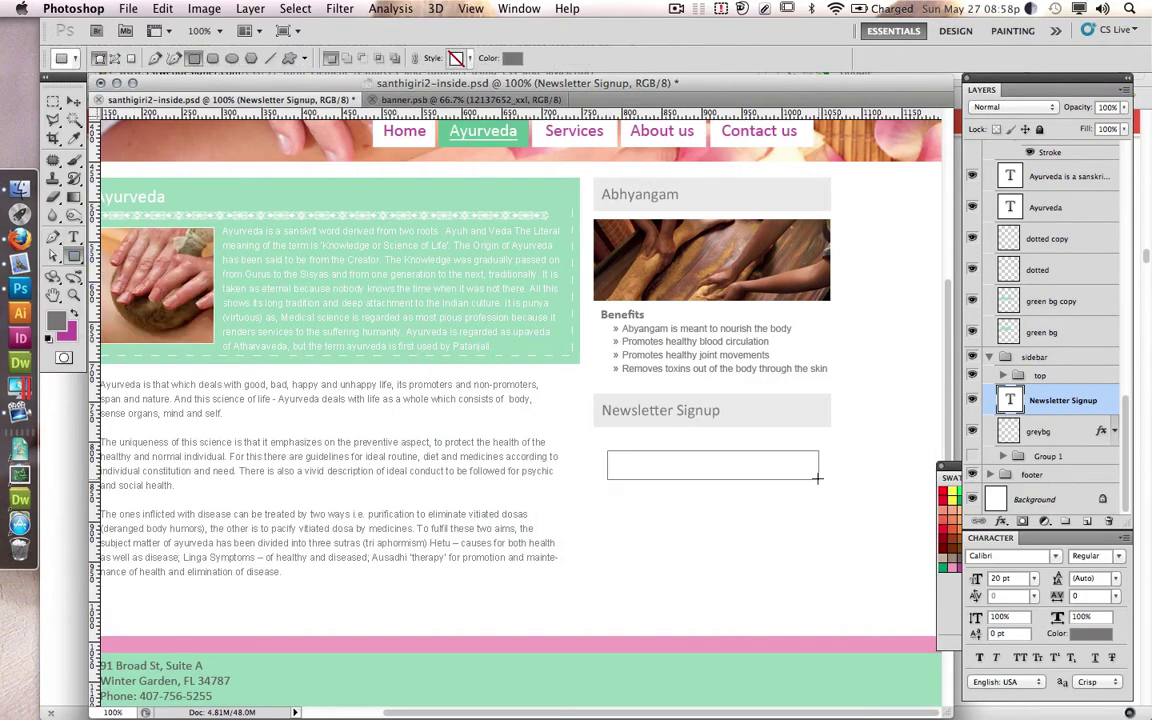
left_click_drag(817, 478, 816, 479)
double_click(1022, 398)
left_click(671, 442)
Step: Style the field with a white colour overlay and a light grey inside stroke
right_click(1075, 400)
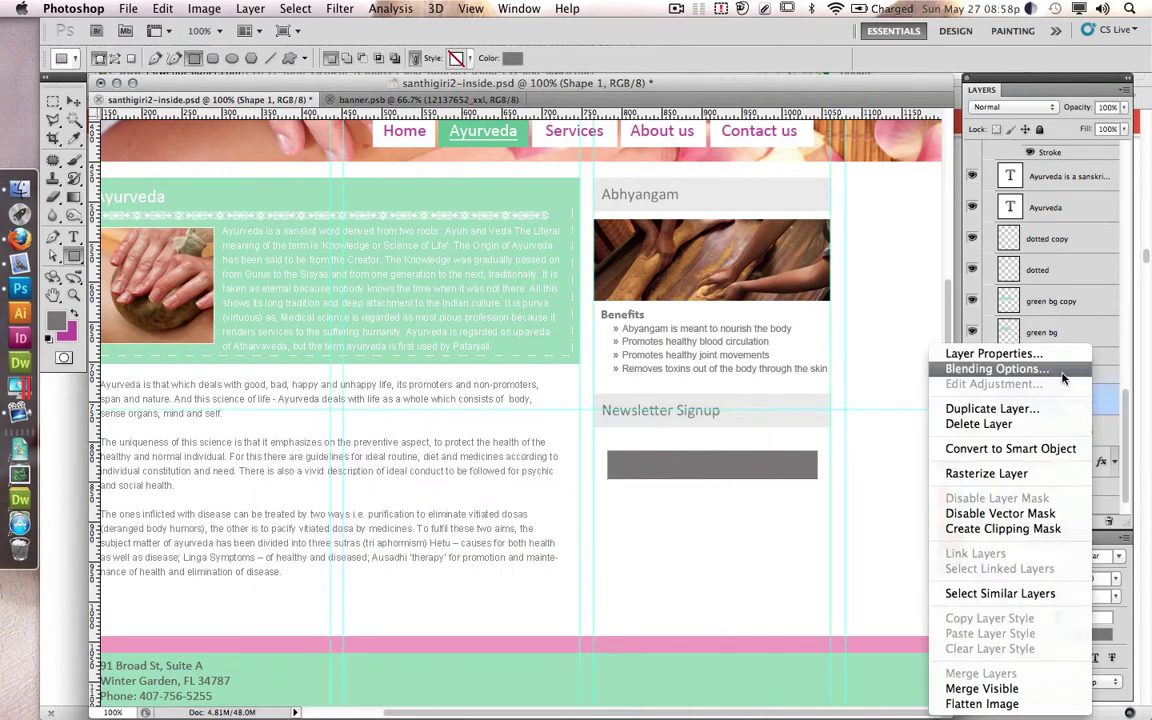
left_click(990, 370)
mouse_move(672, 288)
left_mouse_down()
mouse_move(762, 336)
mouse_move(1112, 305)
left_mouse_up()
left_click(747, 509)
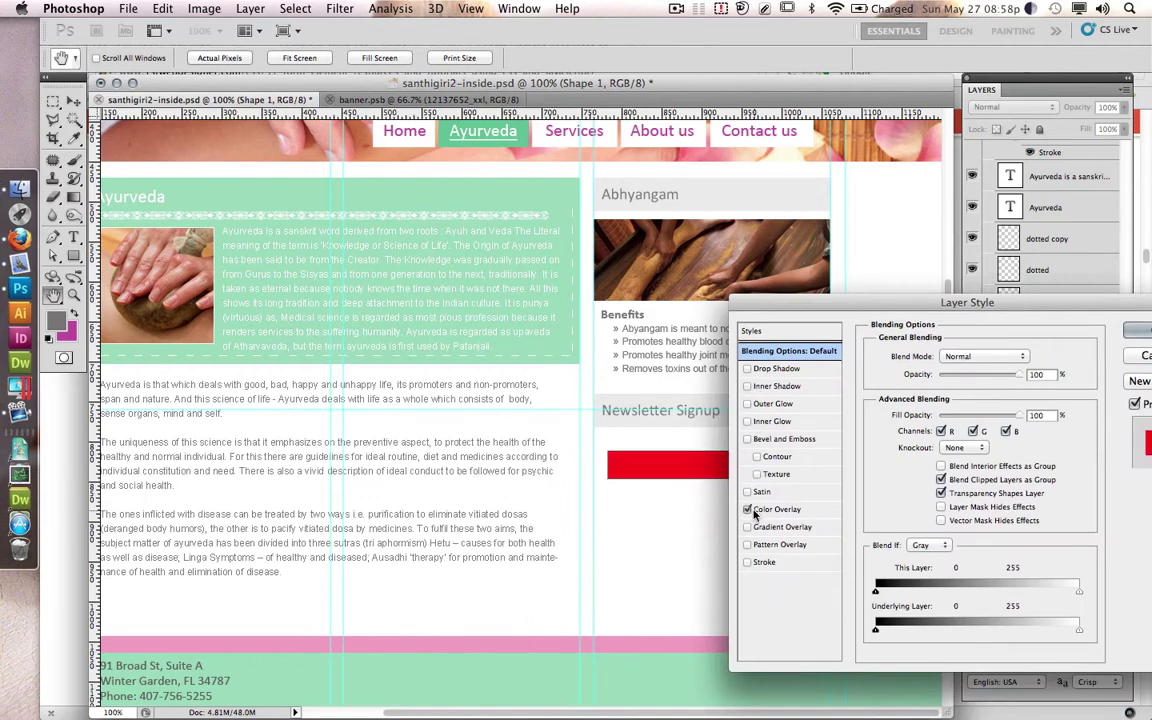
left_click(1027, 356)
left_click(671, 444)
left_click(764, 561)
left_click(906, 462)
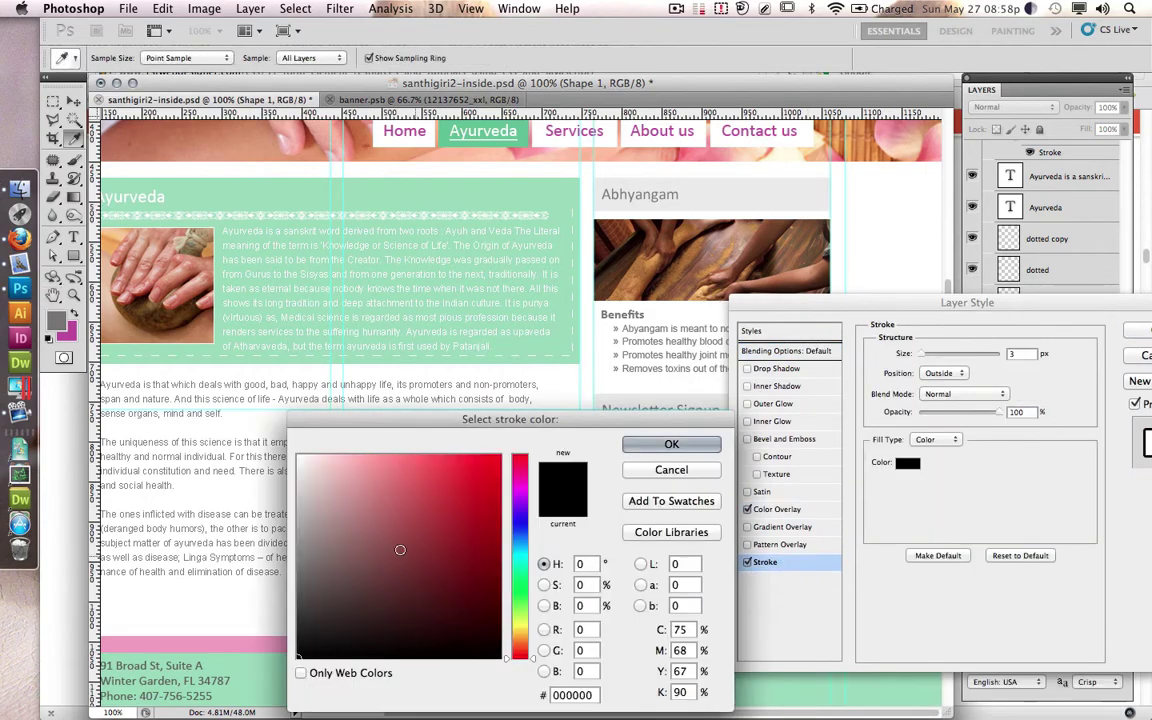
left_click(302, 500)
left_click(663, 442)
left_click(945, 374)
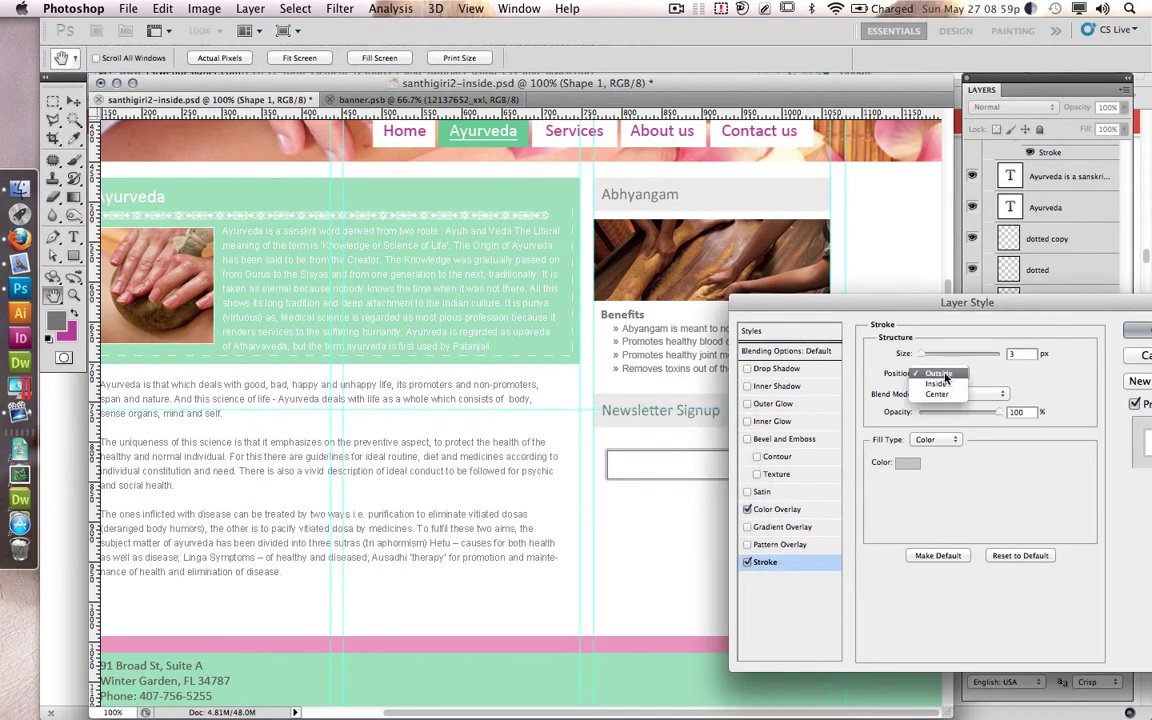
left_click(1133, 332)
Step: Give the input box a thin inner shadow near 0 size and duplicate it as Shape 1 copy
key("z")
left_click(894, 505)
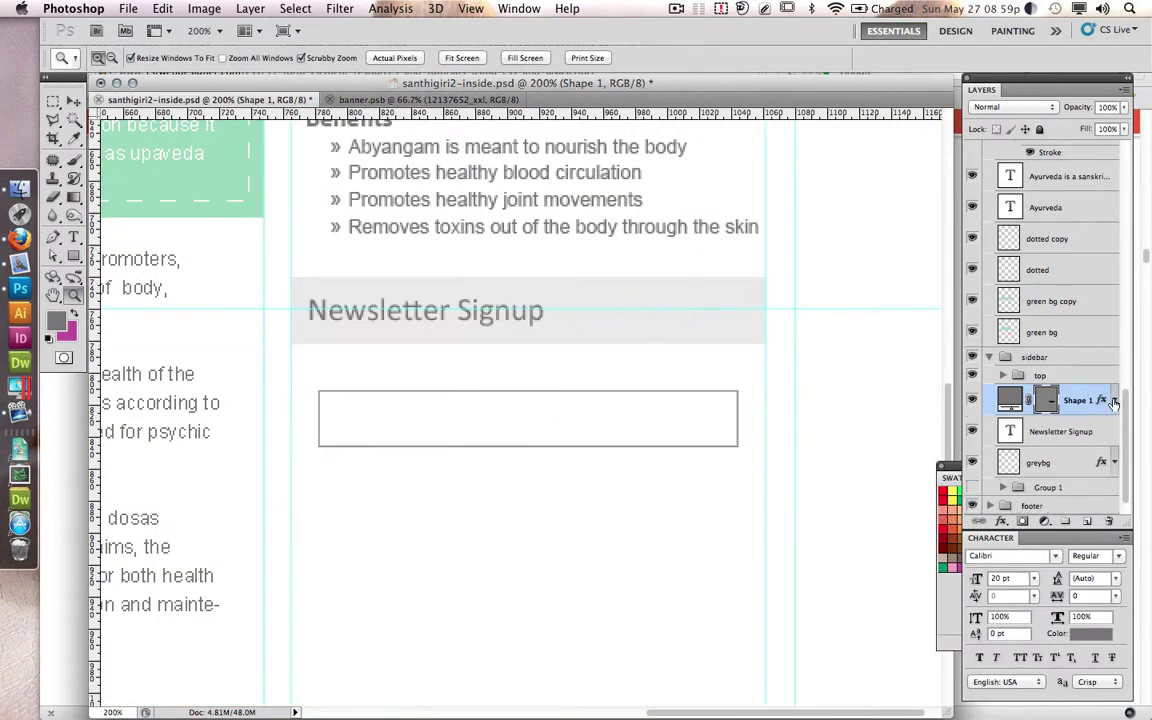
double_click(1081, 401)
left_click(737, 388)
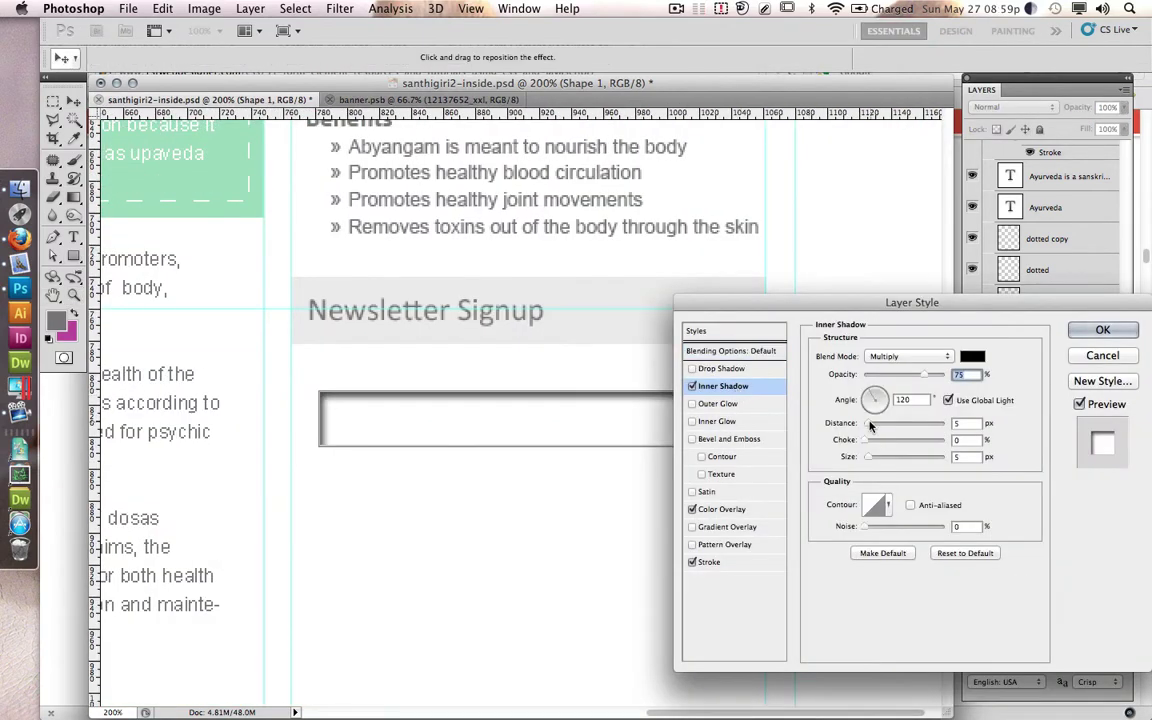
left_click_drag(868, 457, 864, 460)
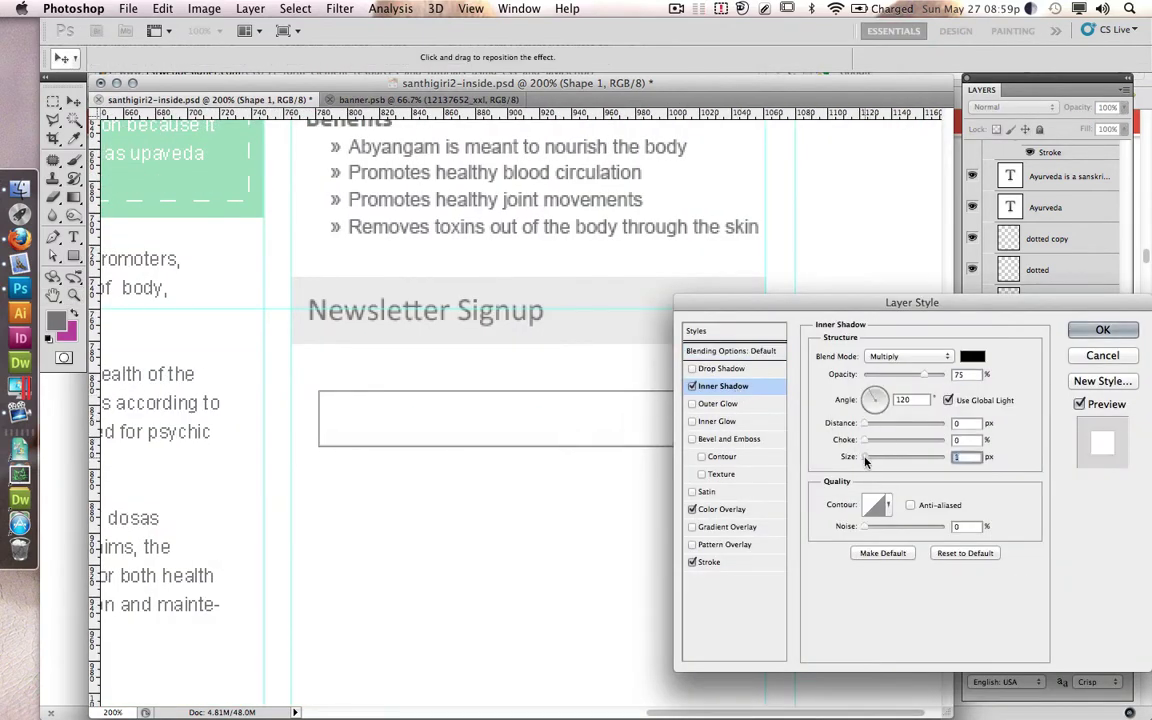
key("Return")
key("ctrl+j")
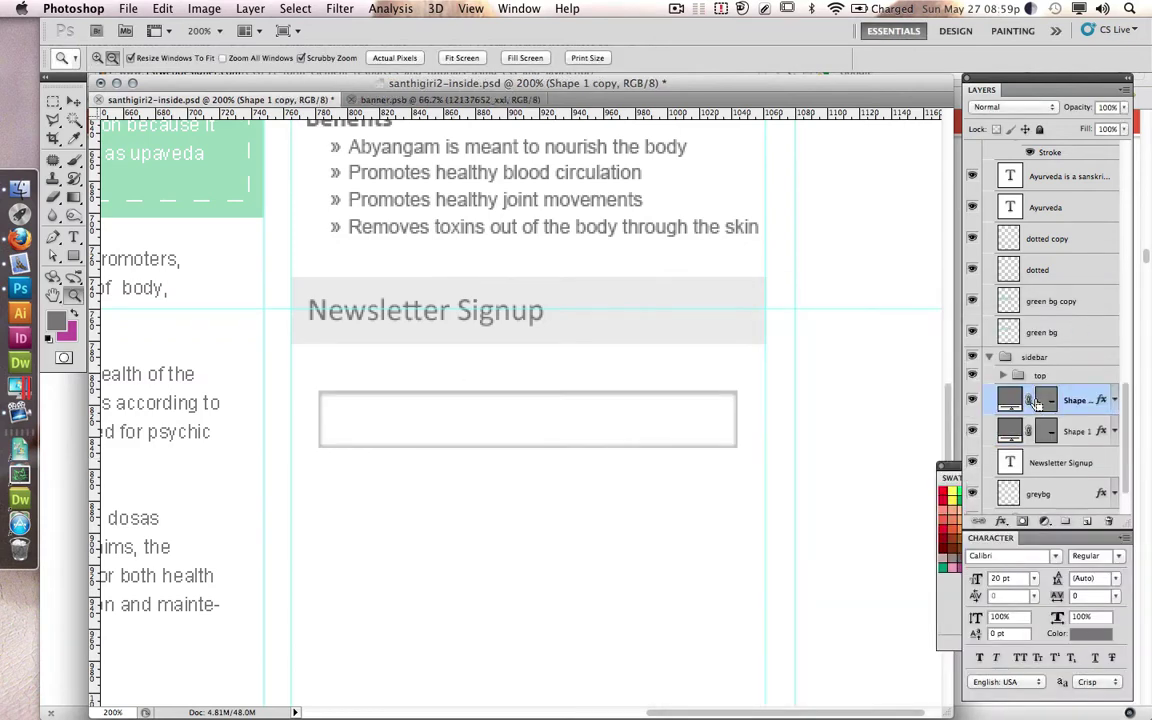
Step: Add a 'Full Name' placeholder in Arial Italic inside the first field
scroll(520, 400, "down", 2)
key("t")
left_click(301, 316)
type("Full Name")
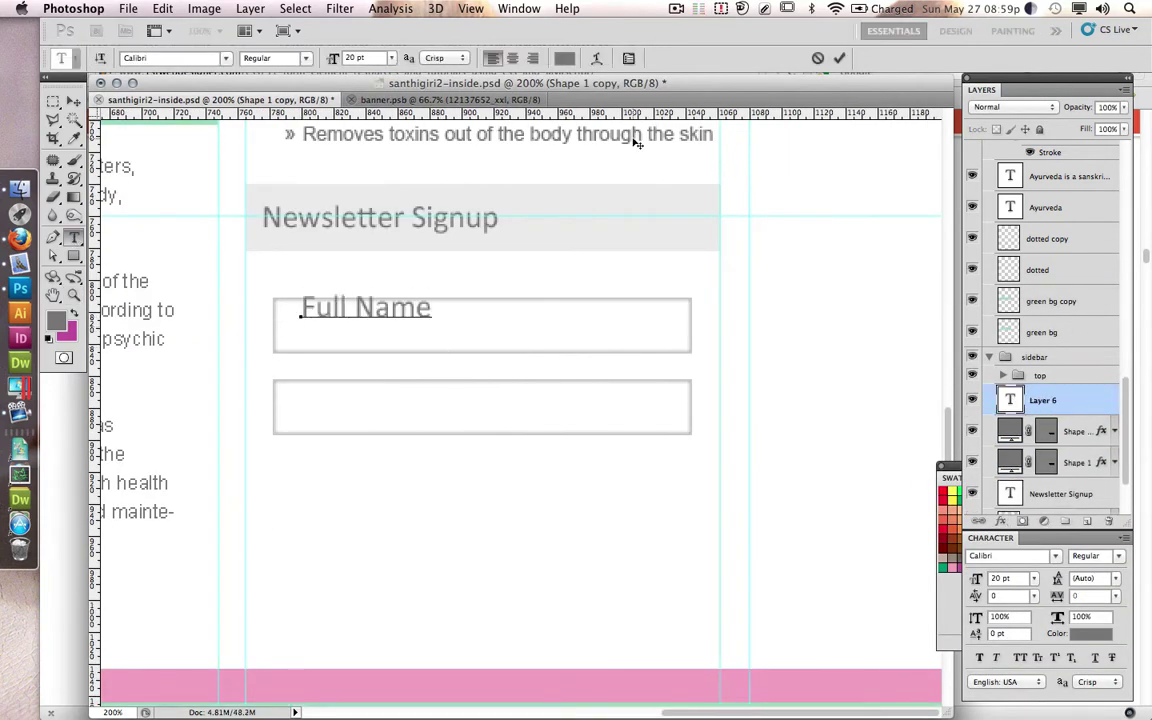
left_click(839, 58)
left_click(275, 58)
left_click(170, 58)
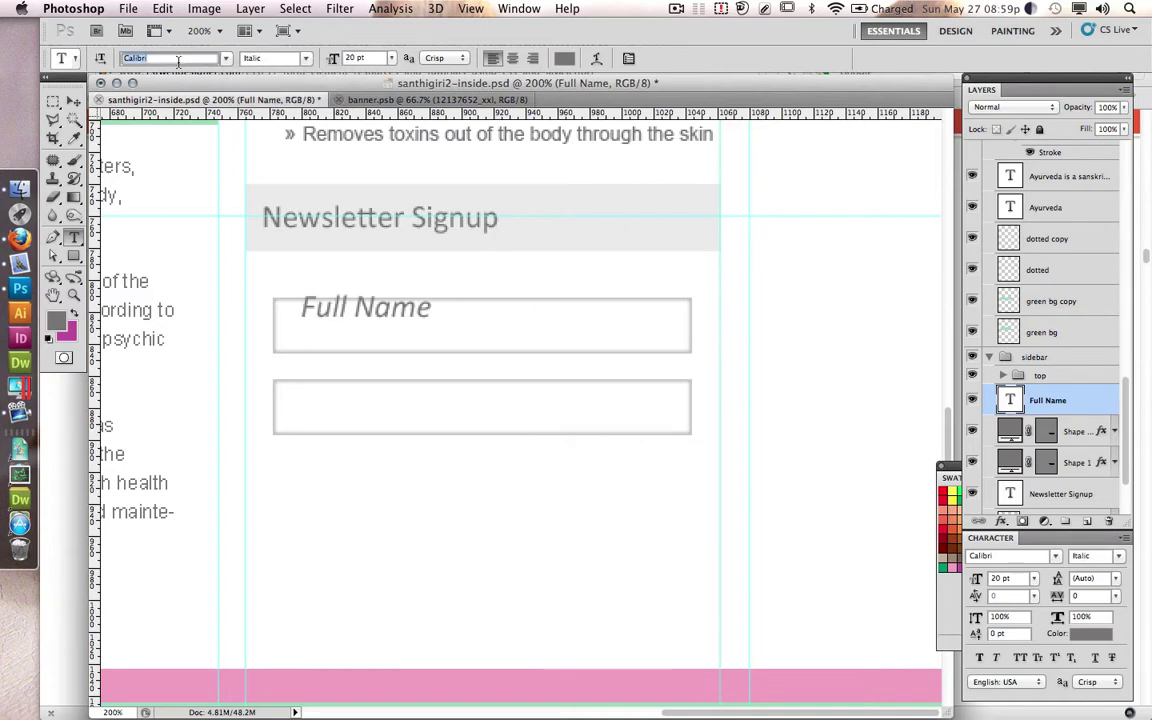
type("Arial")
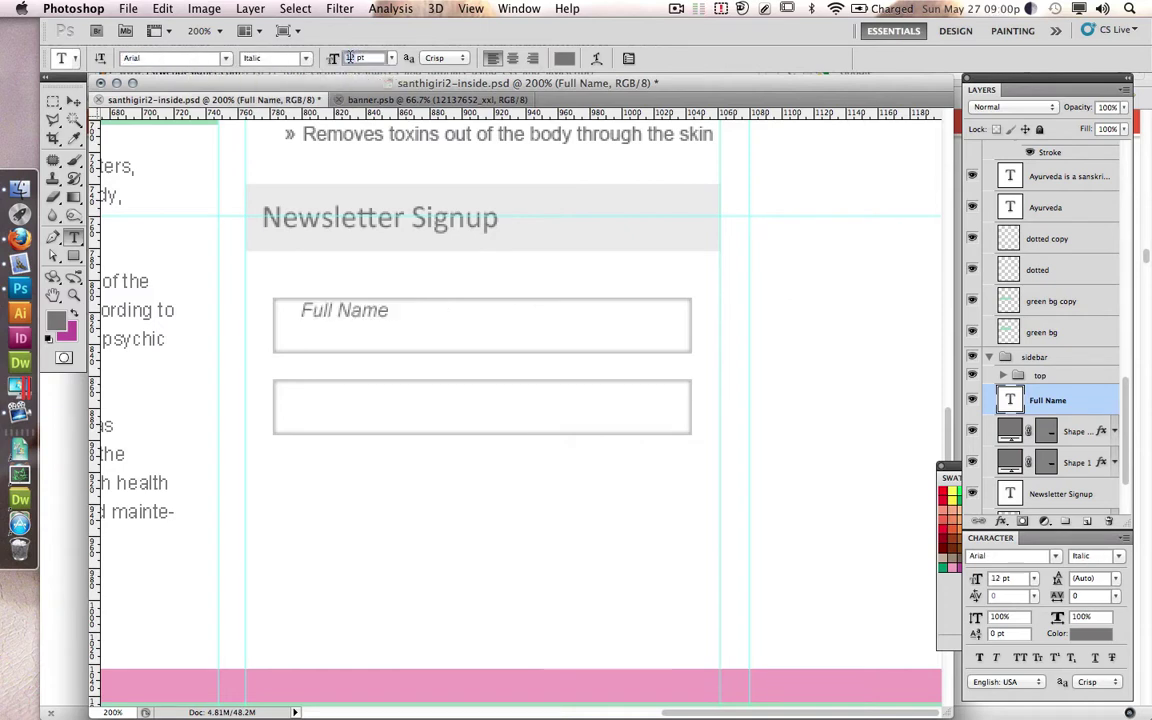
Step: Duplicate the placeholder and change it to 'Email Address' in the second field
key("ctrl+j")
left_click(355, 402)
key("ctrl+a")
type("E")
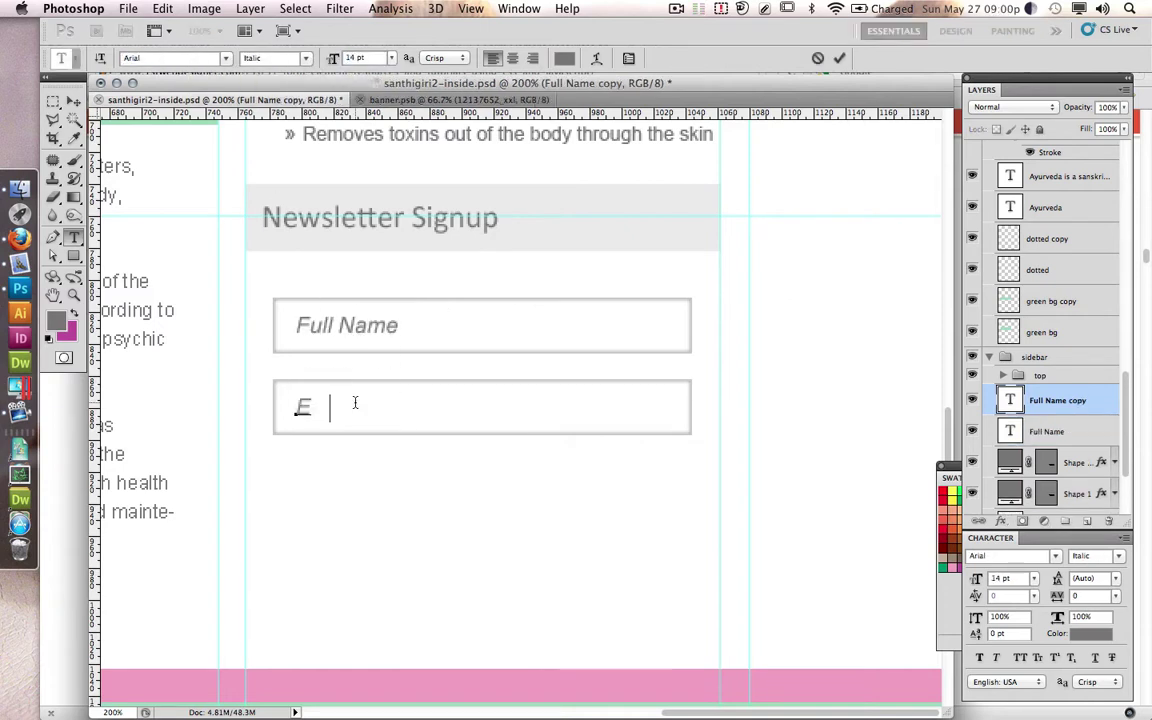
type("ess")
key("ctrl+Return")
Step: Copy the field box below the email field and shorten it into a button
left_click(1060, 462)
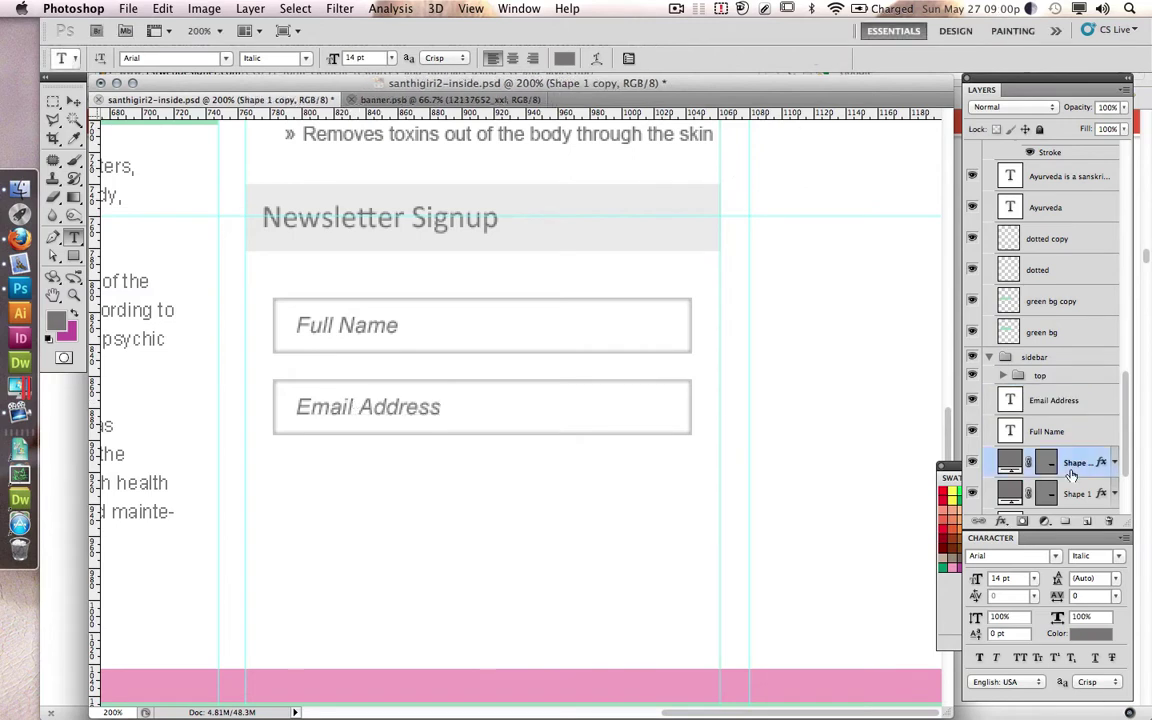
left_click_drag(480, 407, 480, 489)
key("m")
left_click(52, 262)
left_click_drag(259, 450, 314, 530)
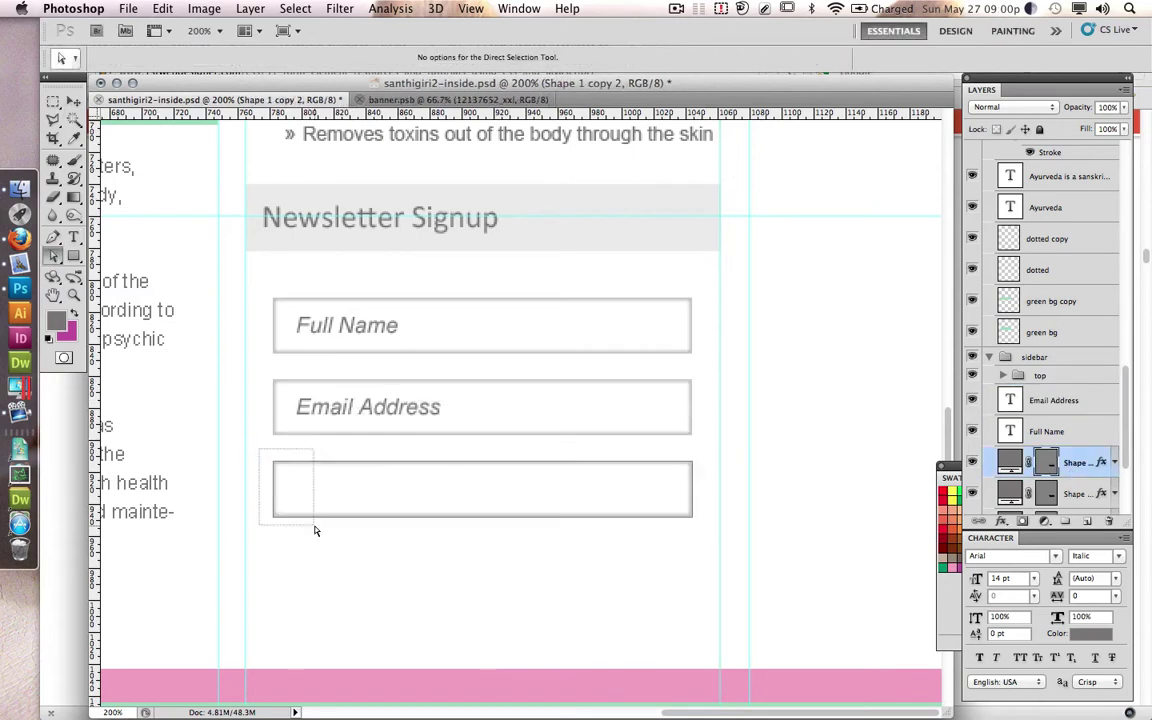
left_click(1046, 464)
key("shift+Right")
key("shift+Right")
key("shift+Right")
key("shift+Right")
key("shift+Right")
key("shift+Right")
Step: Label the button 'submit' in Calibri Bold at 20 pt
key("t")
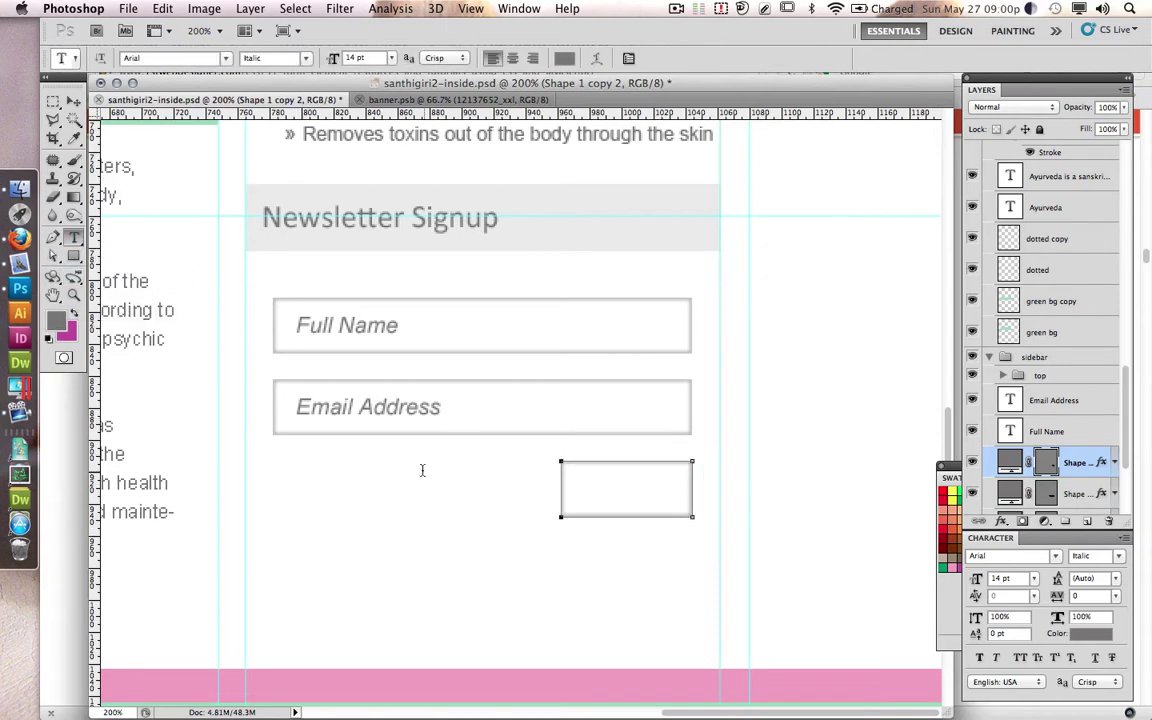
left_click(419, 468)
type("submit")
left_click(306, 58)
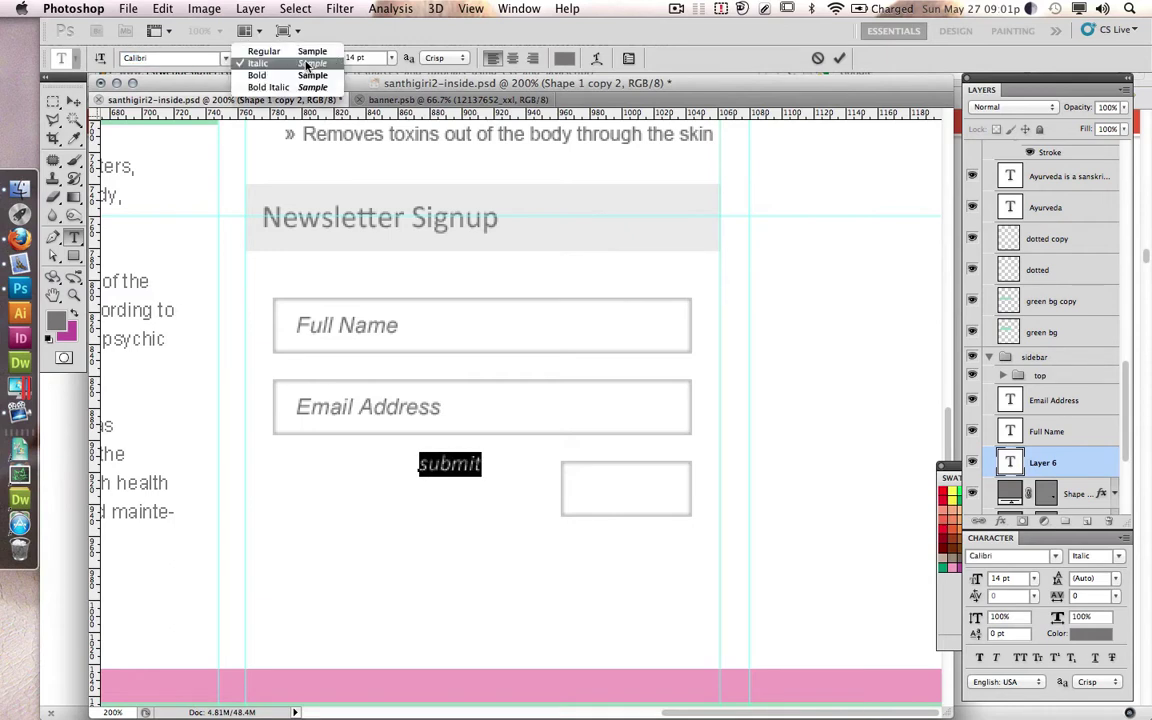
left_click(258, 75)
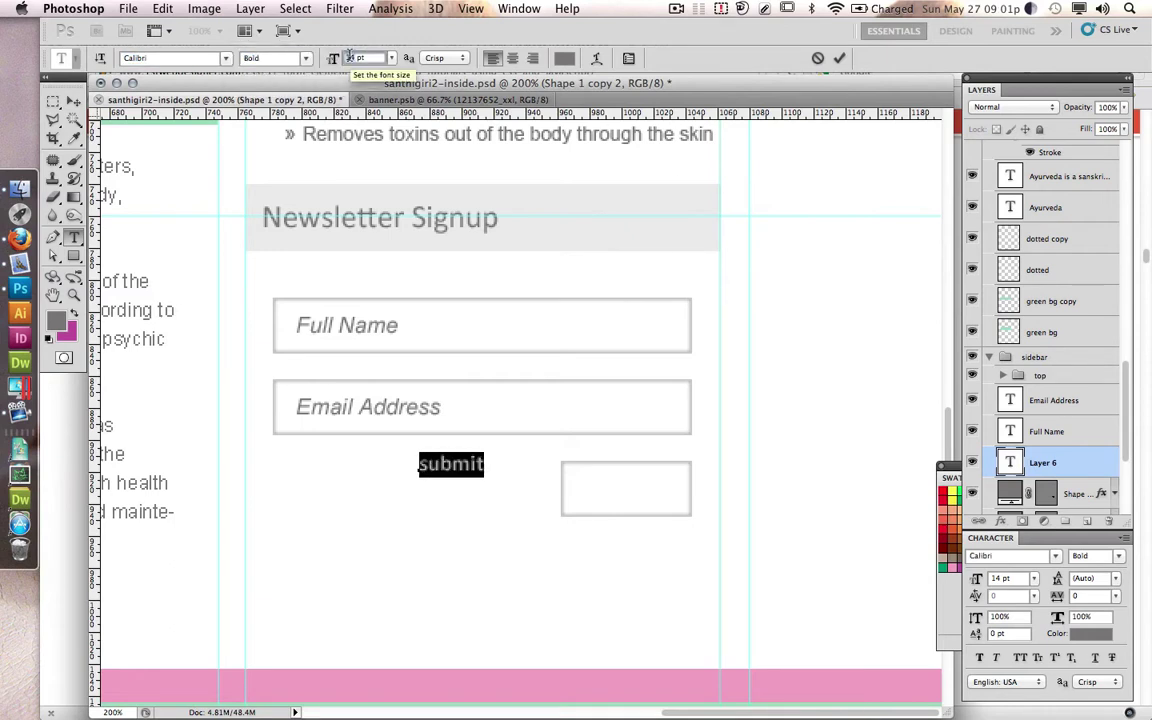
type("20")
key("Return")
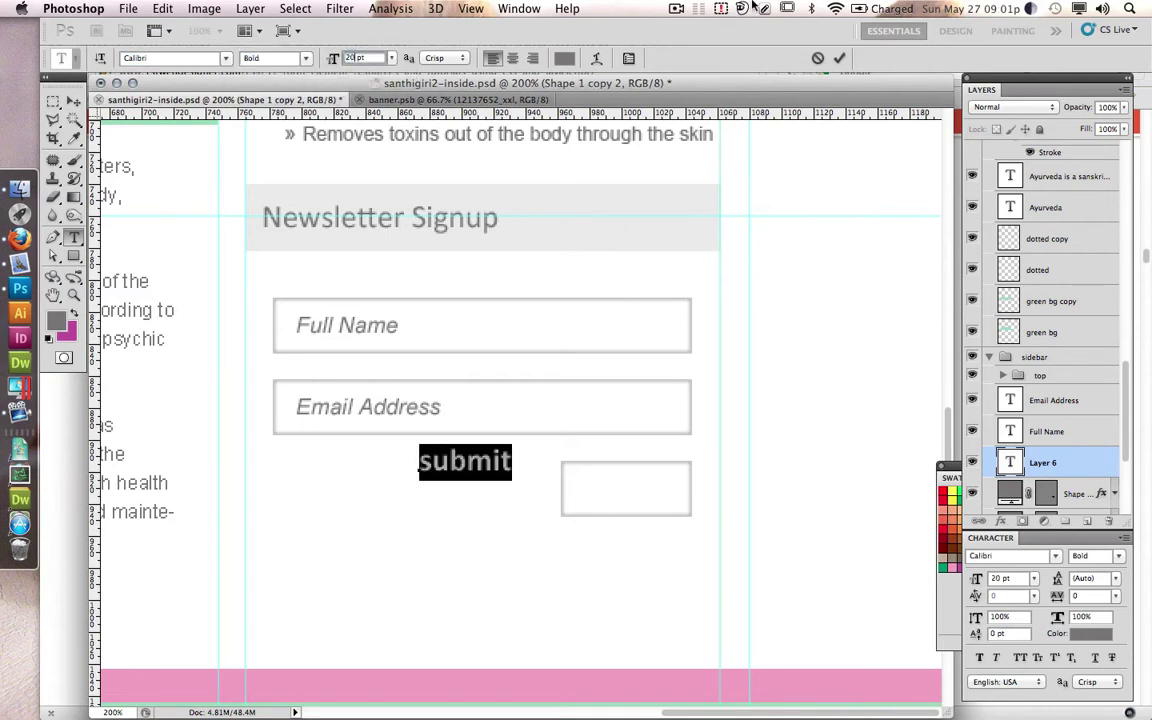
left_click(839, 59)
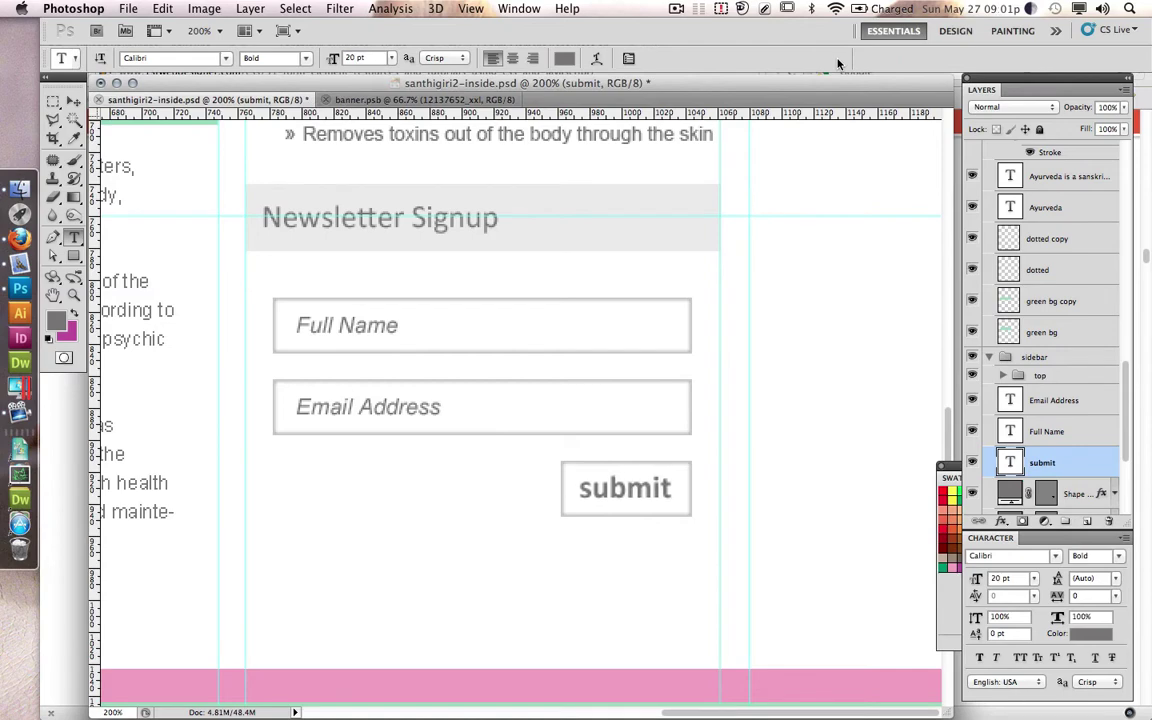
Step: Colour the submit label with the footer's mint green 9cd9bc
scroll(520, 400, "down", 3)
left_click(564, 58)
left_click(840, 650)
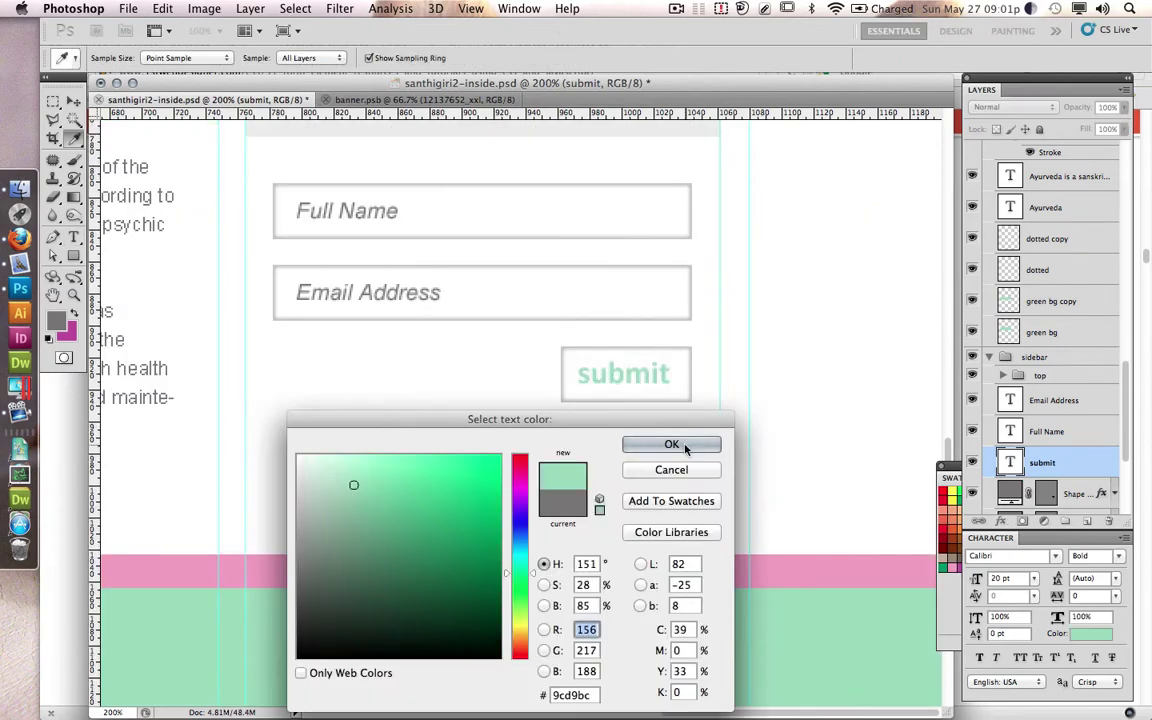
left_click(668, 442)
Step: Add a green inner shadow to the submit button box
right_click(1079, 494)
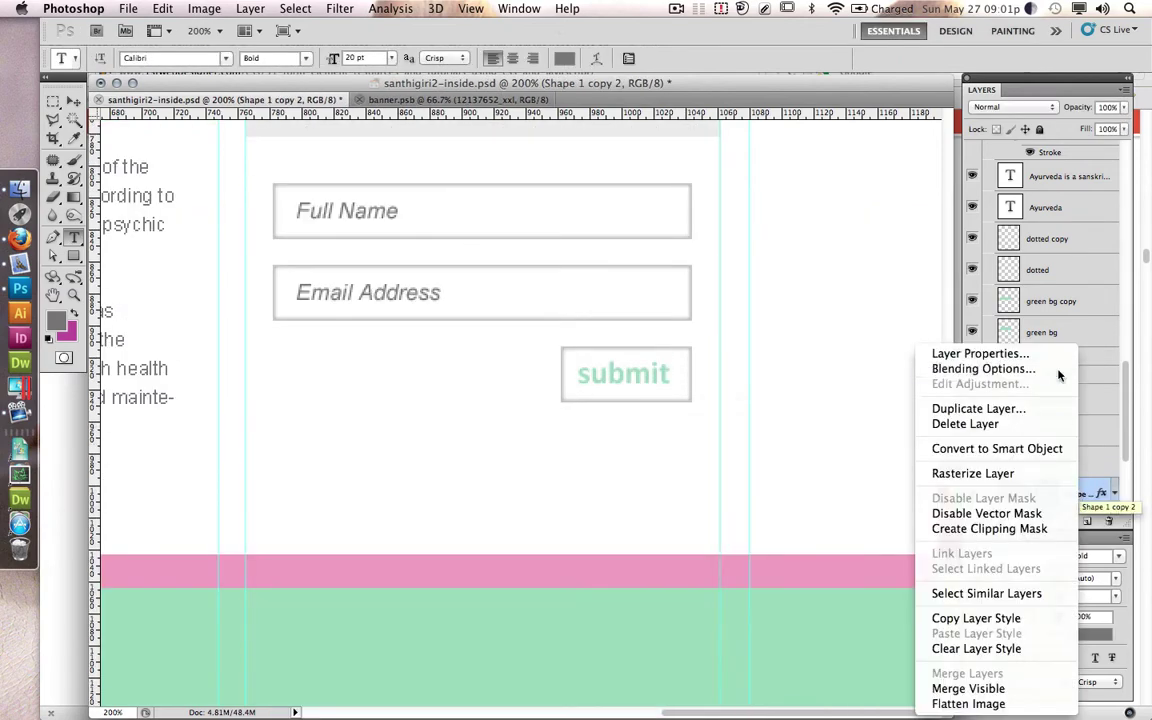
left_click(1000, 369)
left_click(723, 386)
left_click(972, 356)
left_click(260, 620)
left_click(632, 437)
left_click(903, 358)
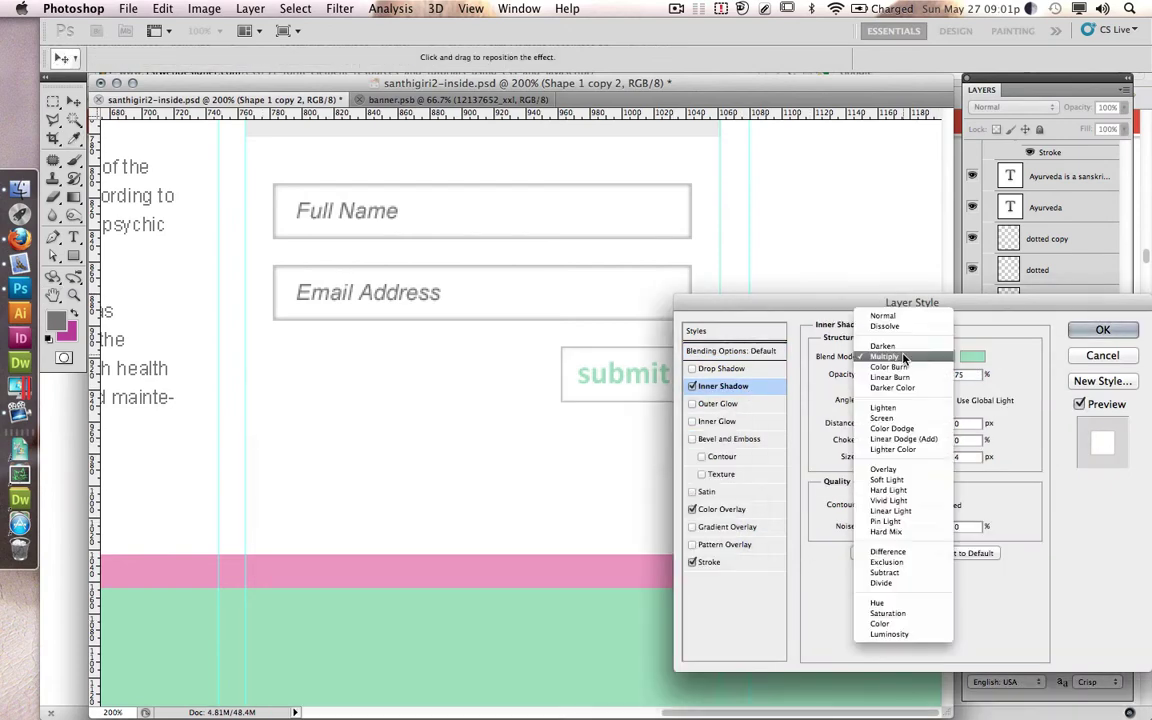
left_click(692, 421)
Step: Add a green inner glow with Normal blend mode and apply the button styles
left_click(849, 412)
left_click(260, 620)
left_click(668, 442)
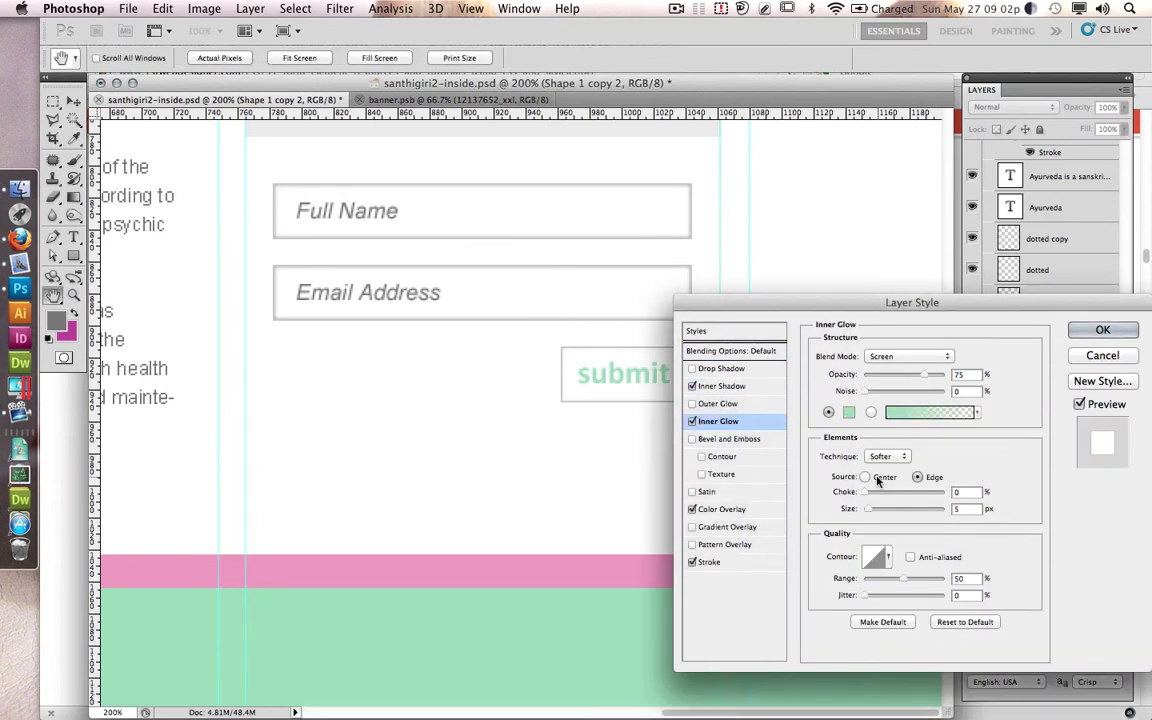
left_click(907, 356)
left_click(810, 233)
left_click(1102, 330)
Step: Zoom the mockup back out to view the whole page
key("z")
key("ctrl+minus")
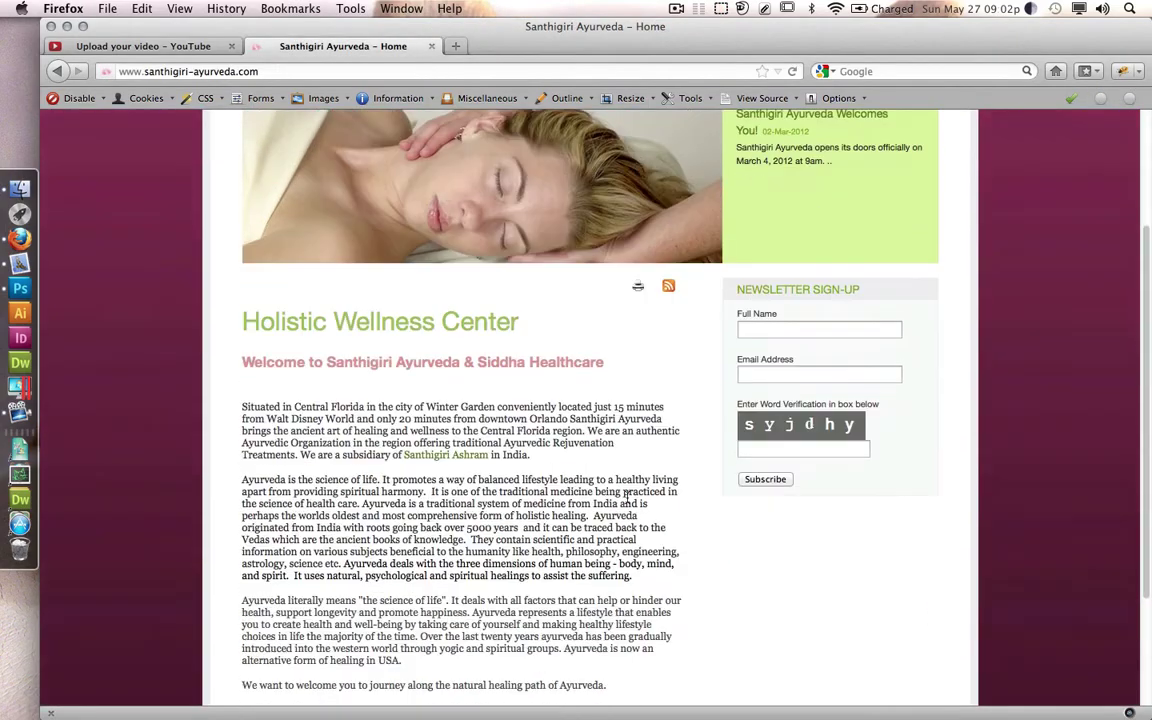
left_click(68, 25)
left_click(394, 374, "alt")
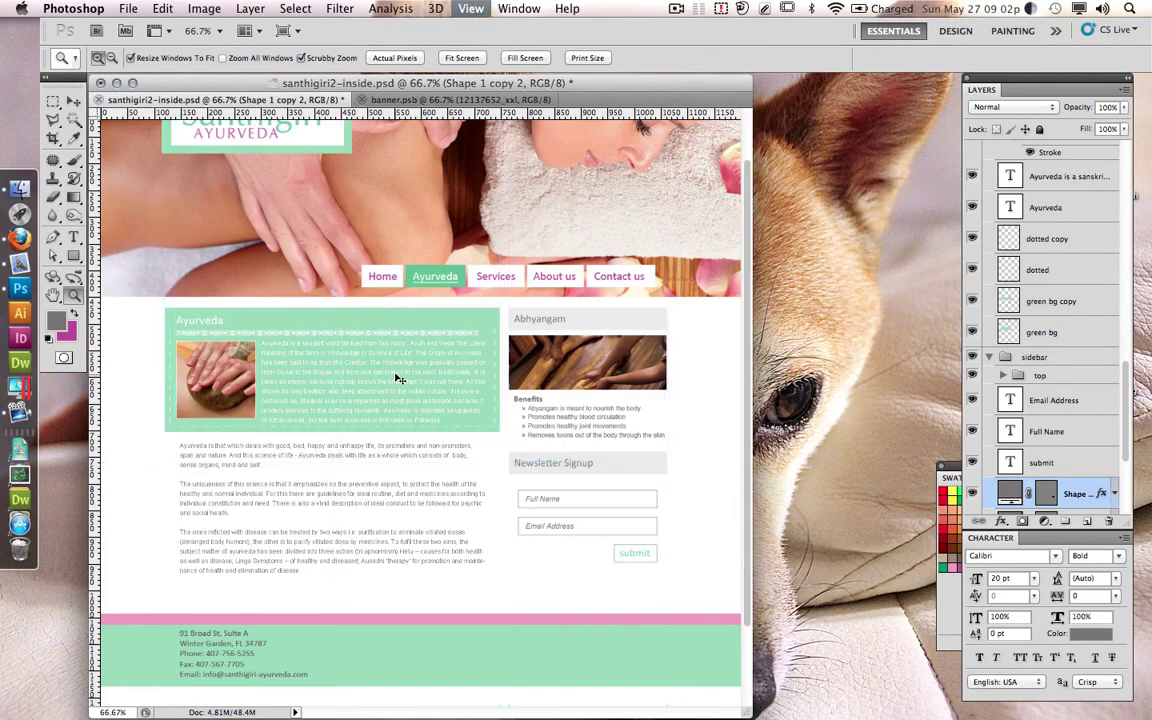
Step: Show santhigiri2-inside.psd full-screen on black, pan around the canvas, and save
key("f")
key("m")
scroll(560, 400, "up", 5)
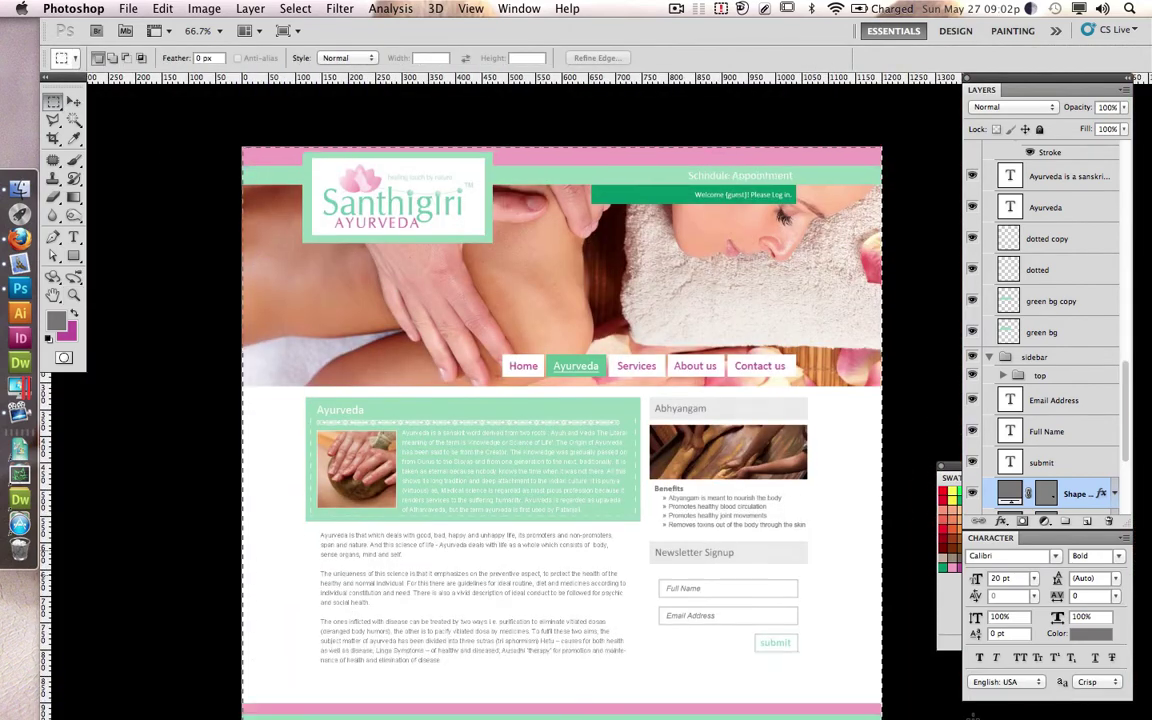
scroll(560, 400, "down", 3)
key("ctrl+a")
scroll(450, 462, "up", 3)
scroll(450, 462, "left", 2)
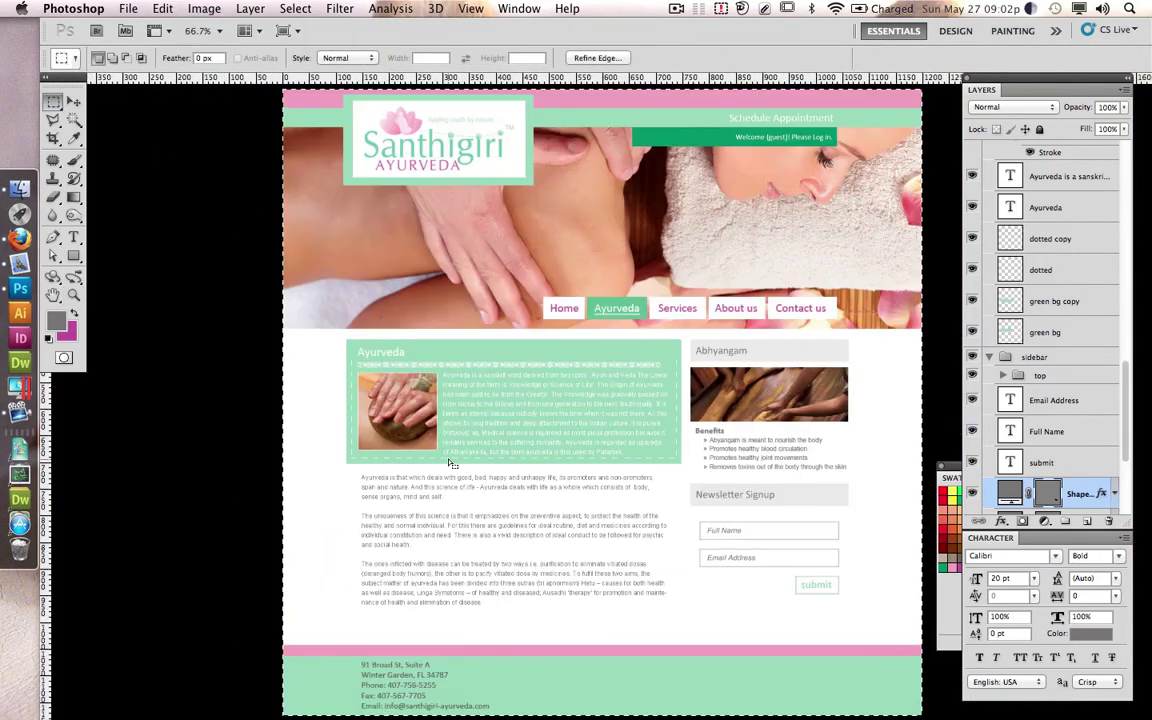
scroll(304, 439, "right", 3)
key("ctrl+s")
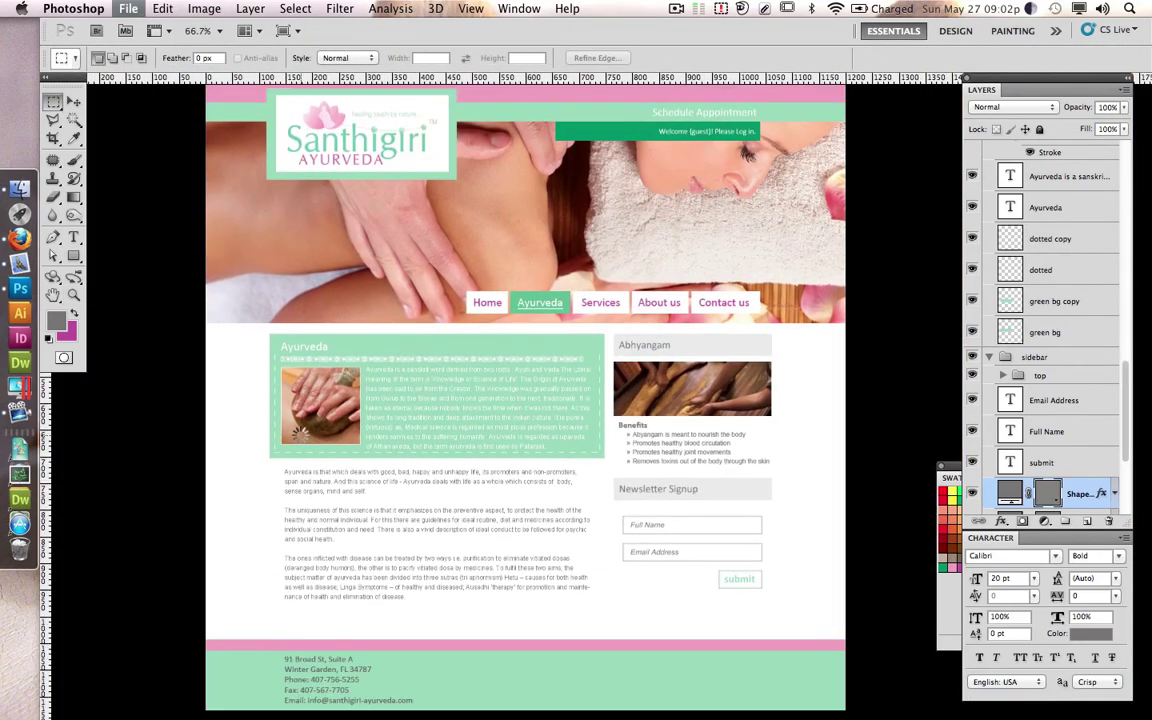